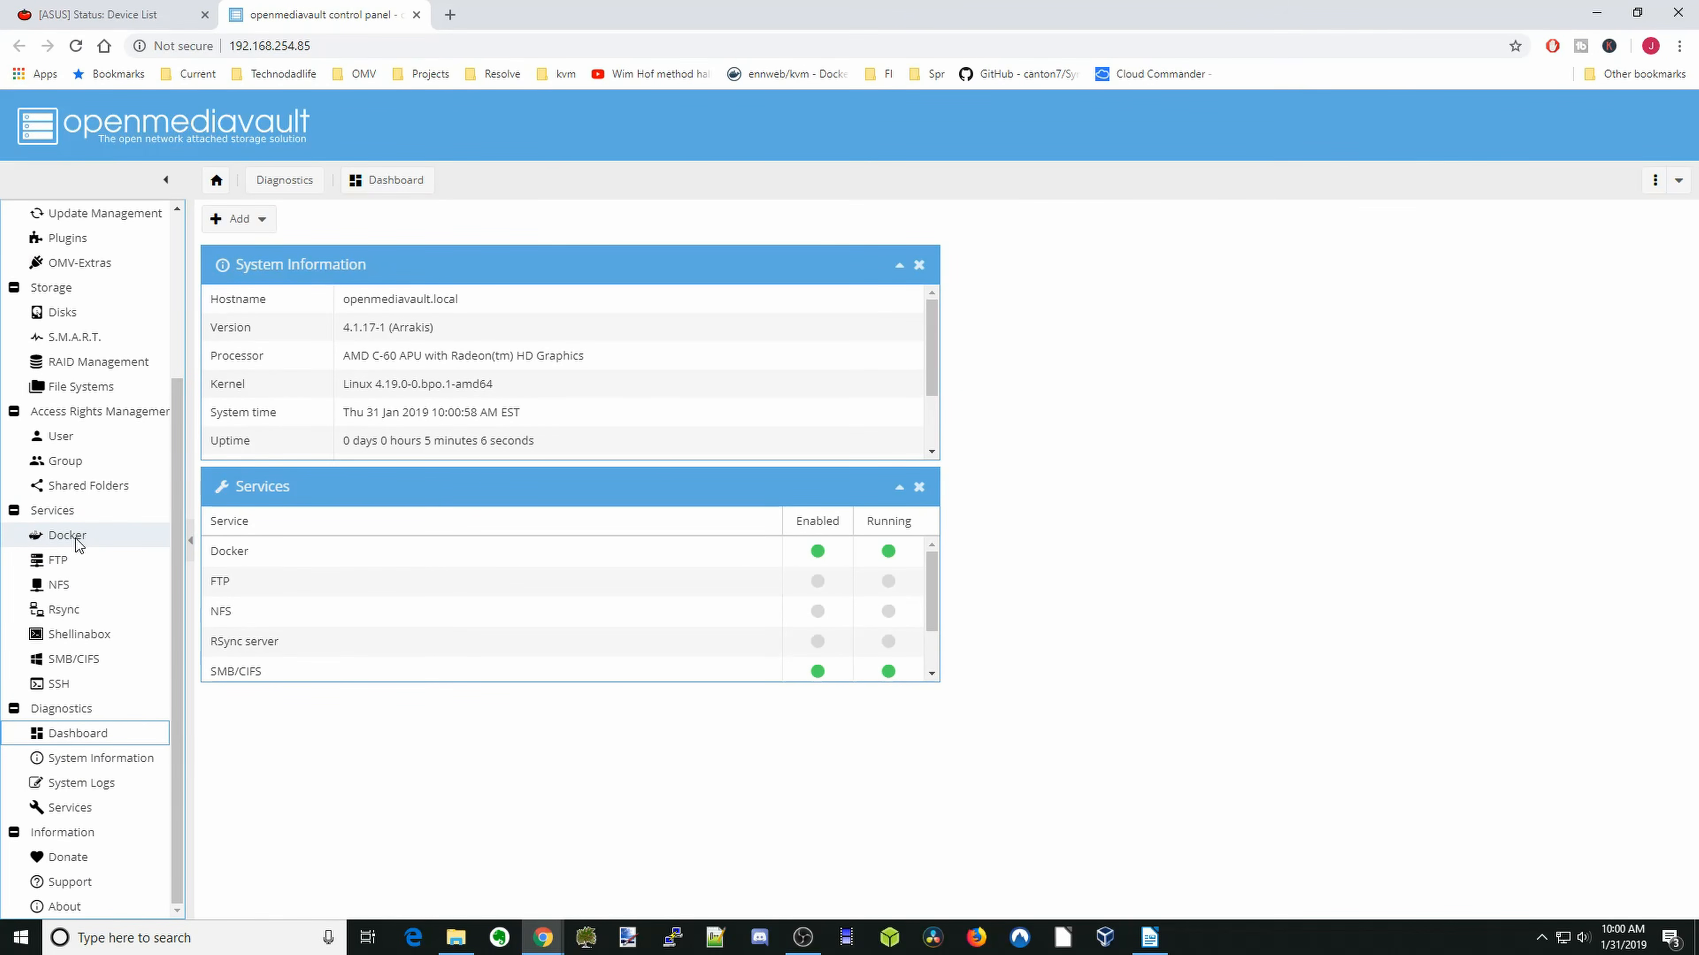
- Search the Docker images for syncthing and choose the syncthing/syncthing image for pulling
{"action": "left_click", "coordinate": [75, 538]}
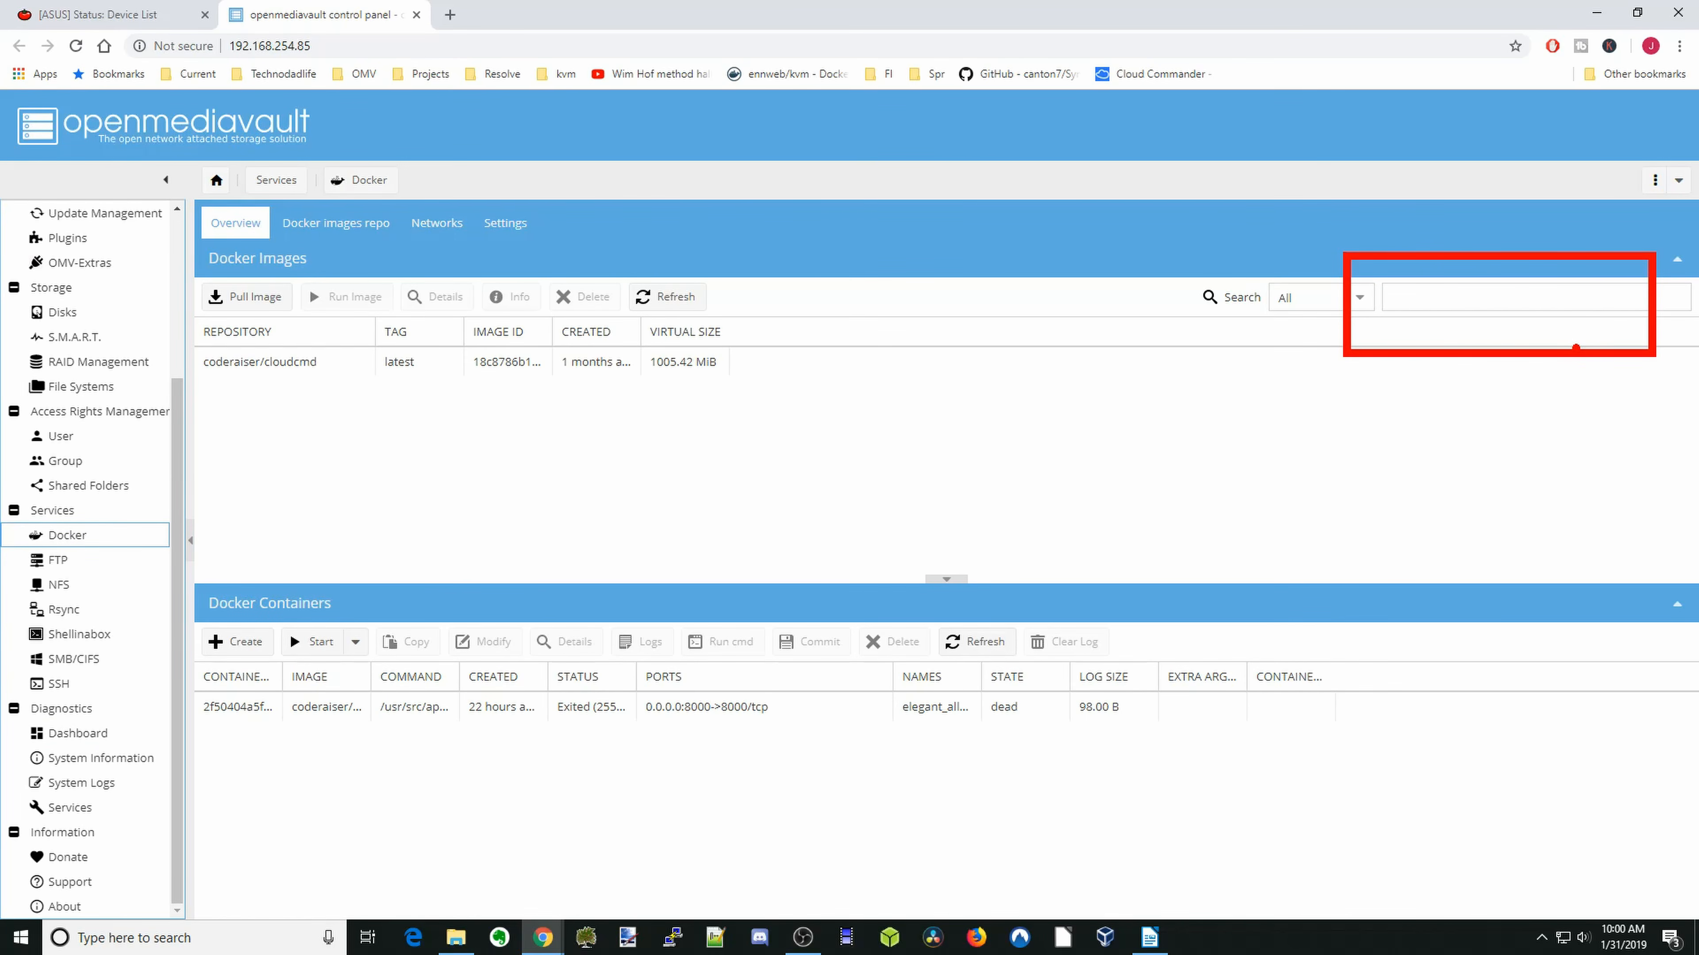
{"action": "left_click", "coordinate": [1440, 291]}
{"action": "type", "text": "syncthing"}
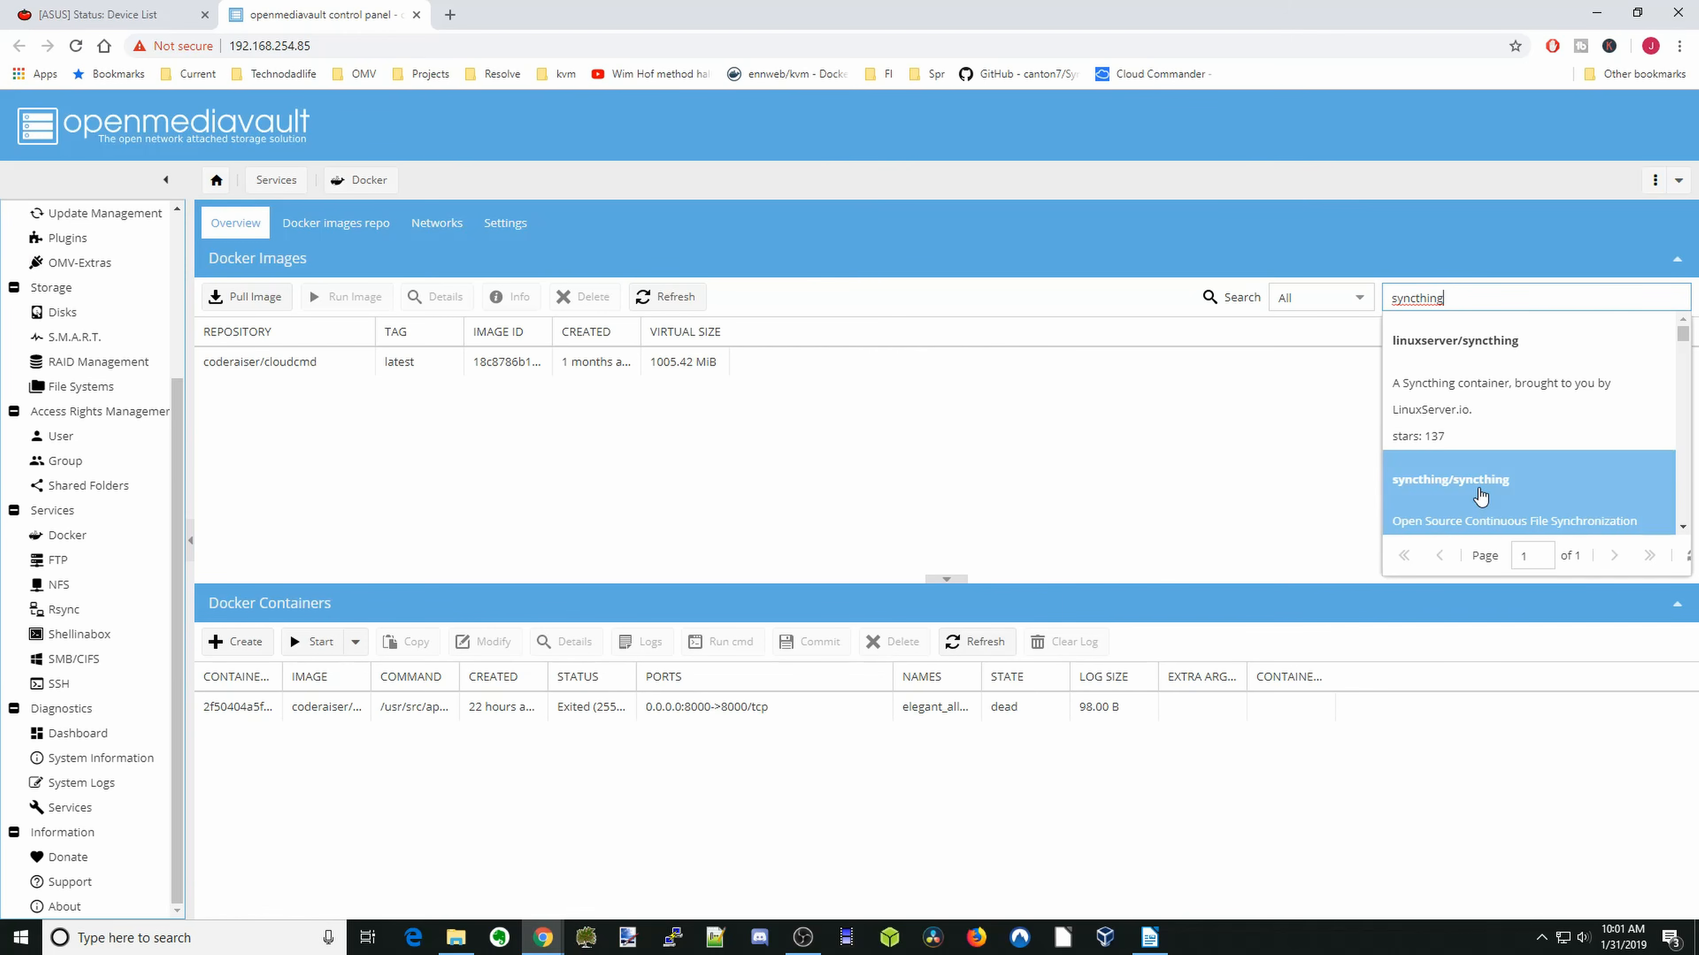
{"action": "left_click", "coordinate": [1480, 496]}
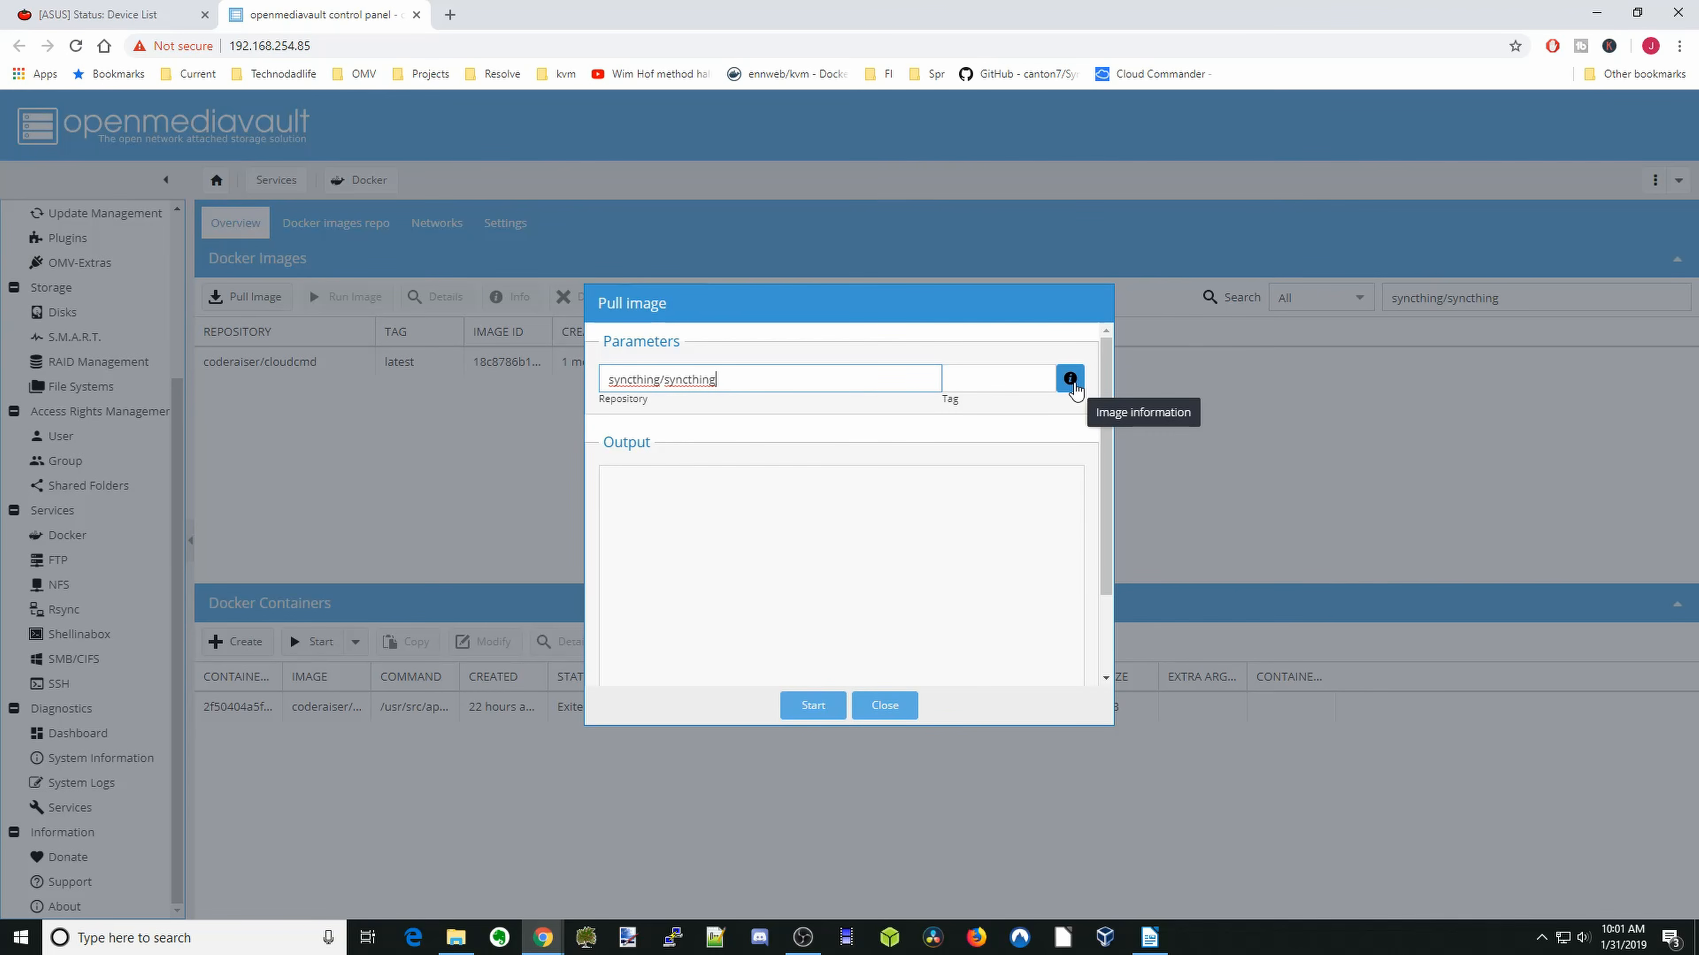
- Review the Docker Hub information page of the syncthing/syncthing image
{"action": "left_click", "coordinate": [1071, 380]}
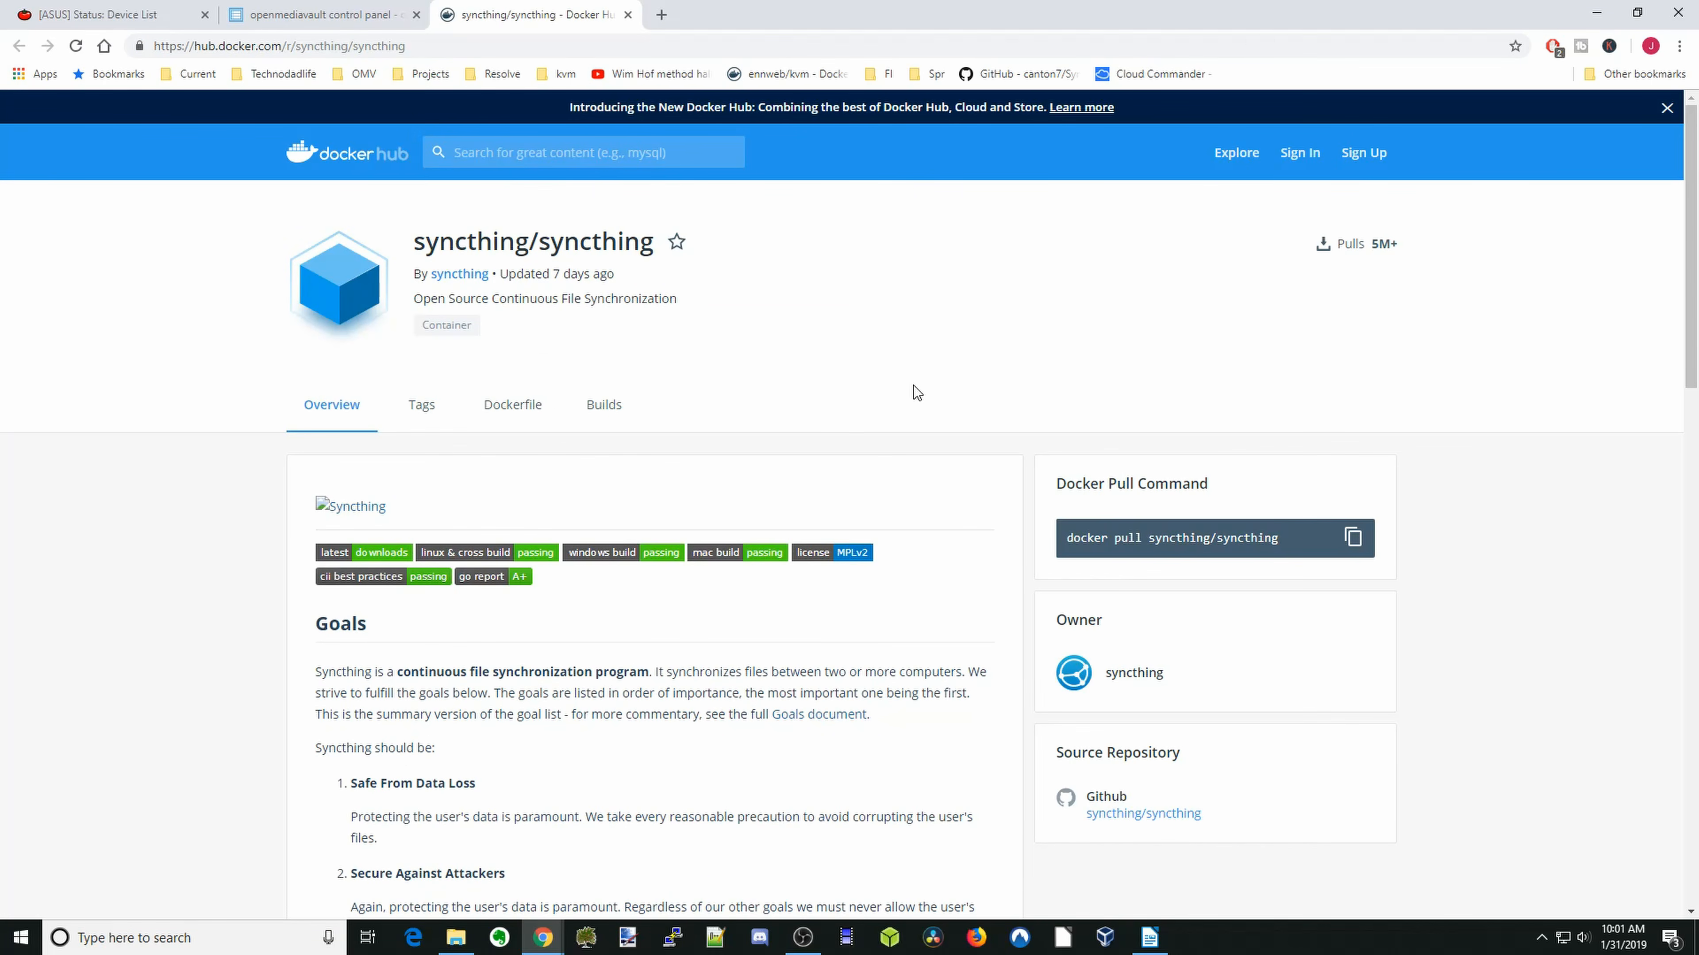
{"action": "scroll", "coordinate": [913, 387], "scroll_direction": "down", "scroll_amount": 9}
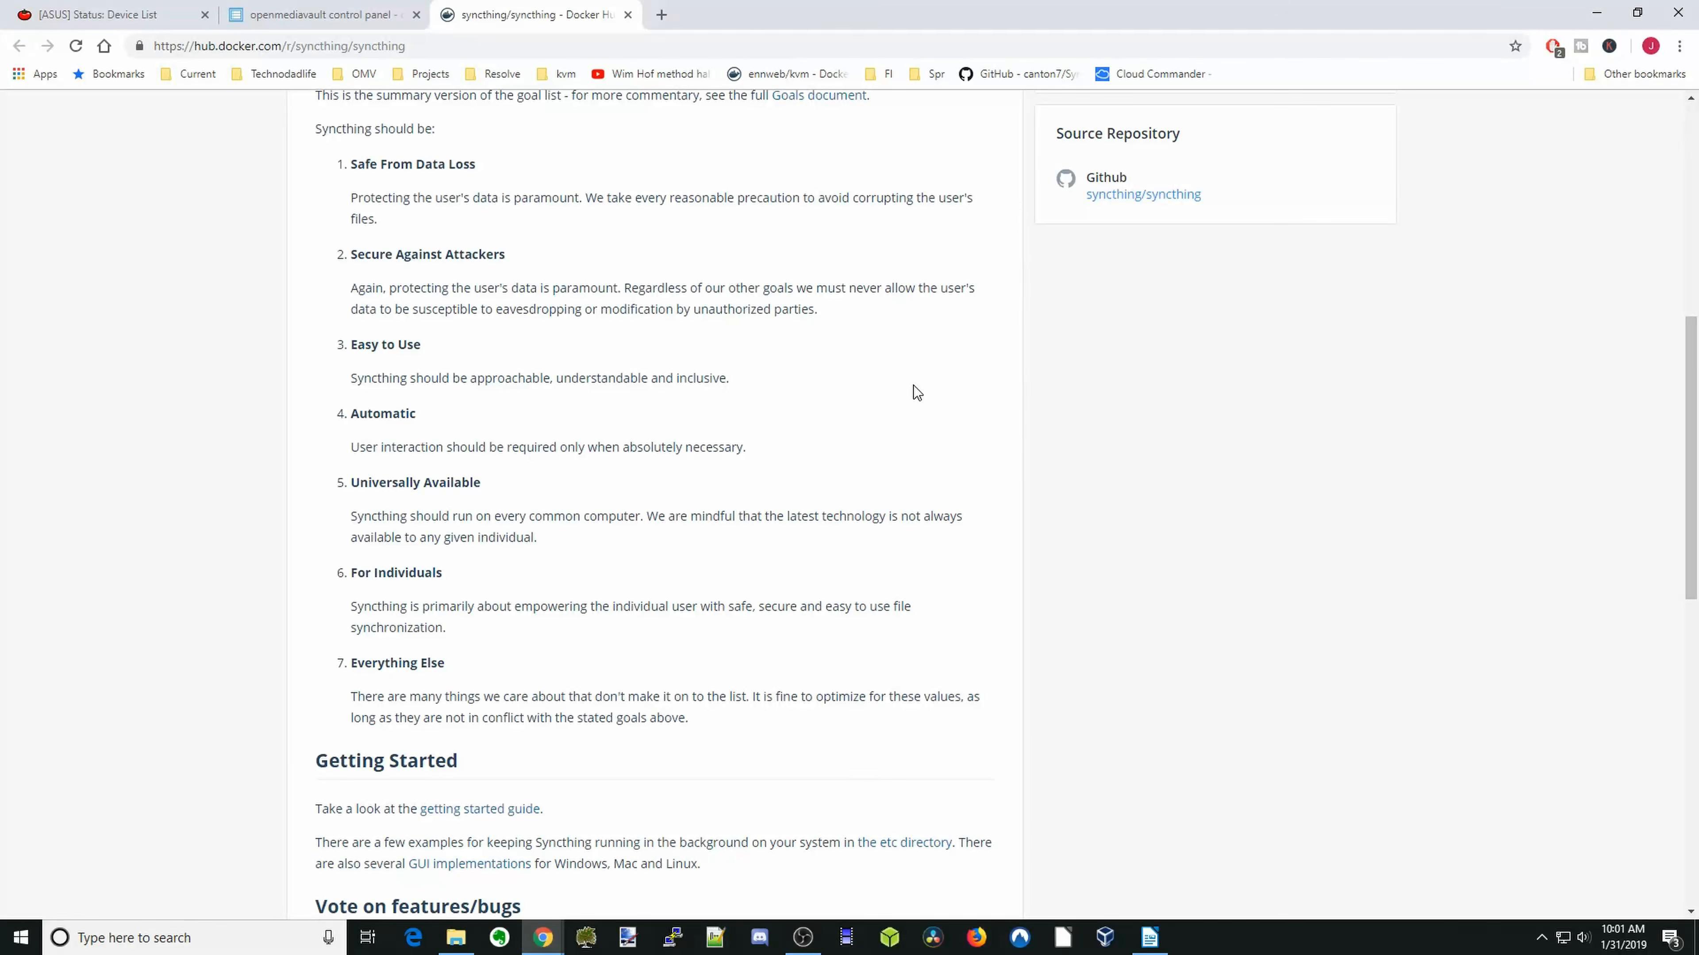
{"action": "scroll", "coordinate": [914, 386], "scroll_direction": "up", "scroll_amount": 8}
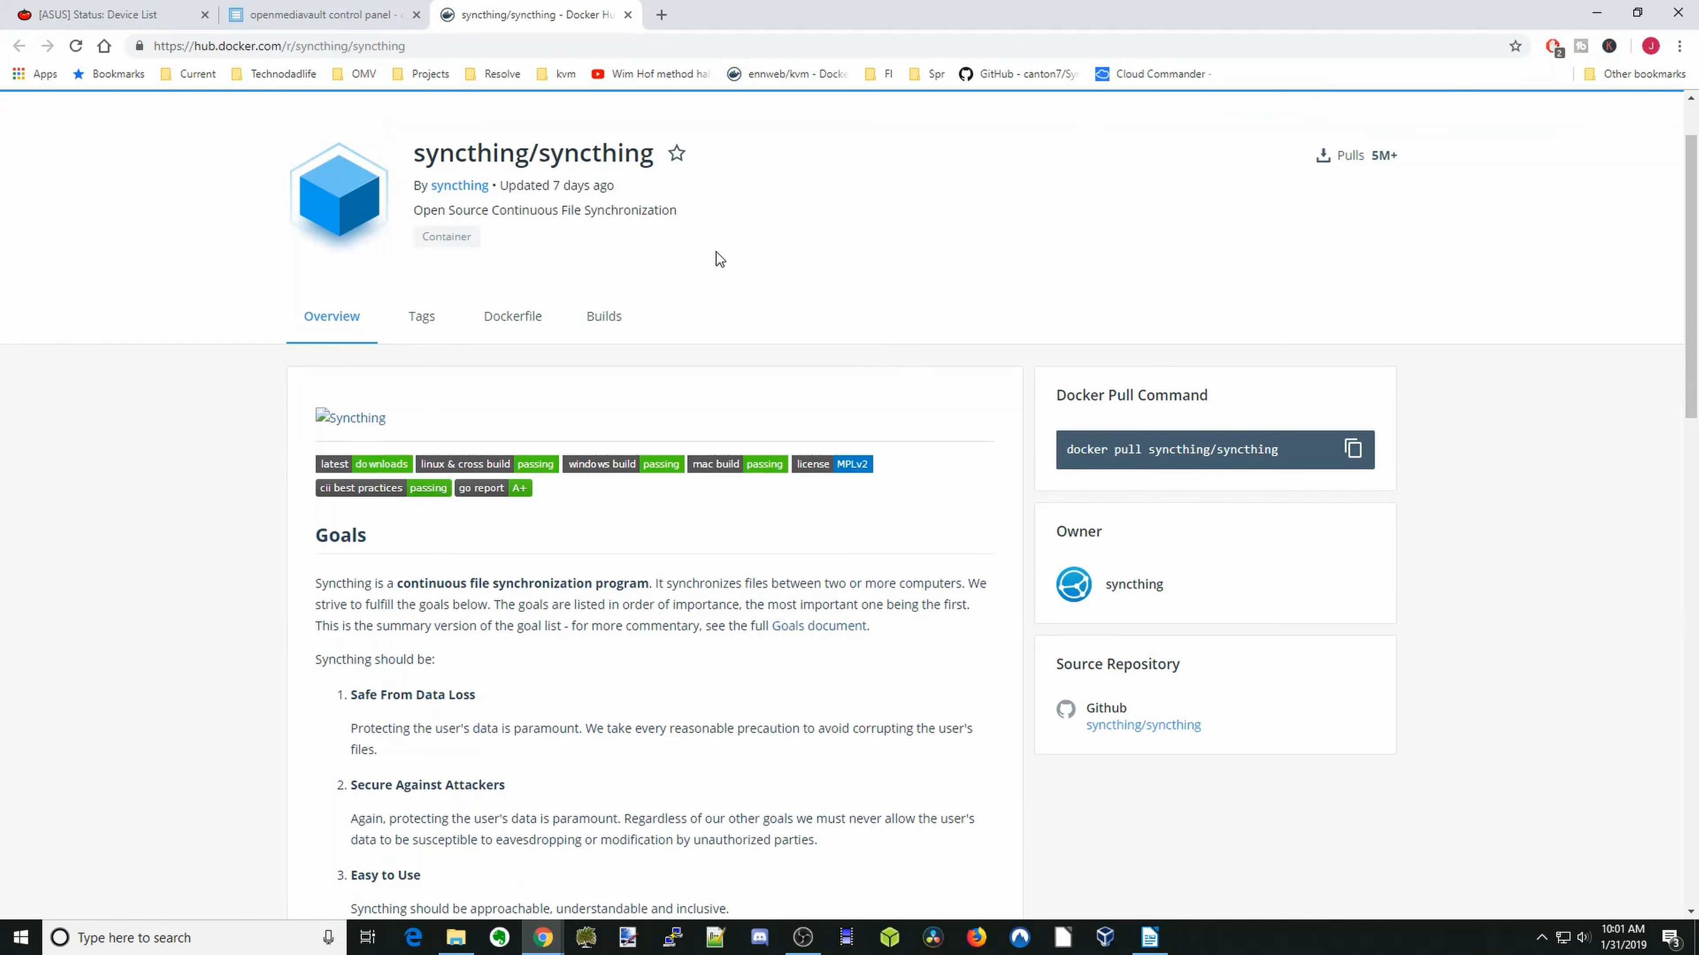
- Return to the openmediavault control panel and pull the syncthing/syncthing image without specifying a tag
{"action": "left_click", "coordinate": [322, 15]}
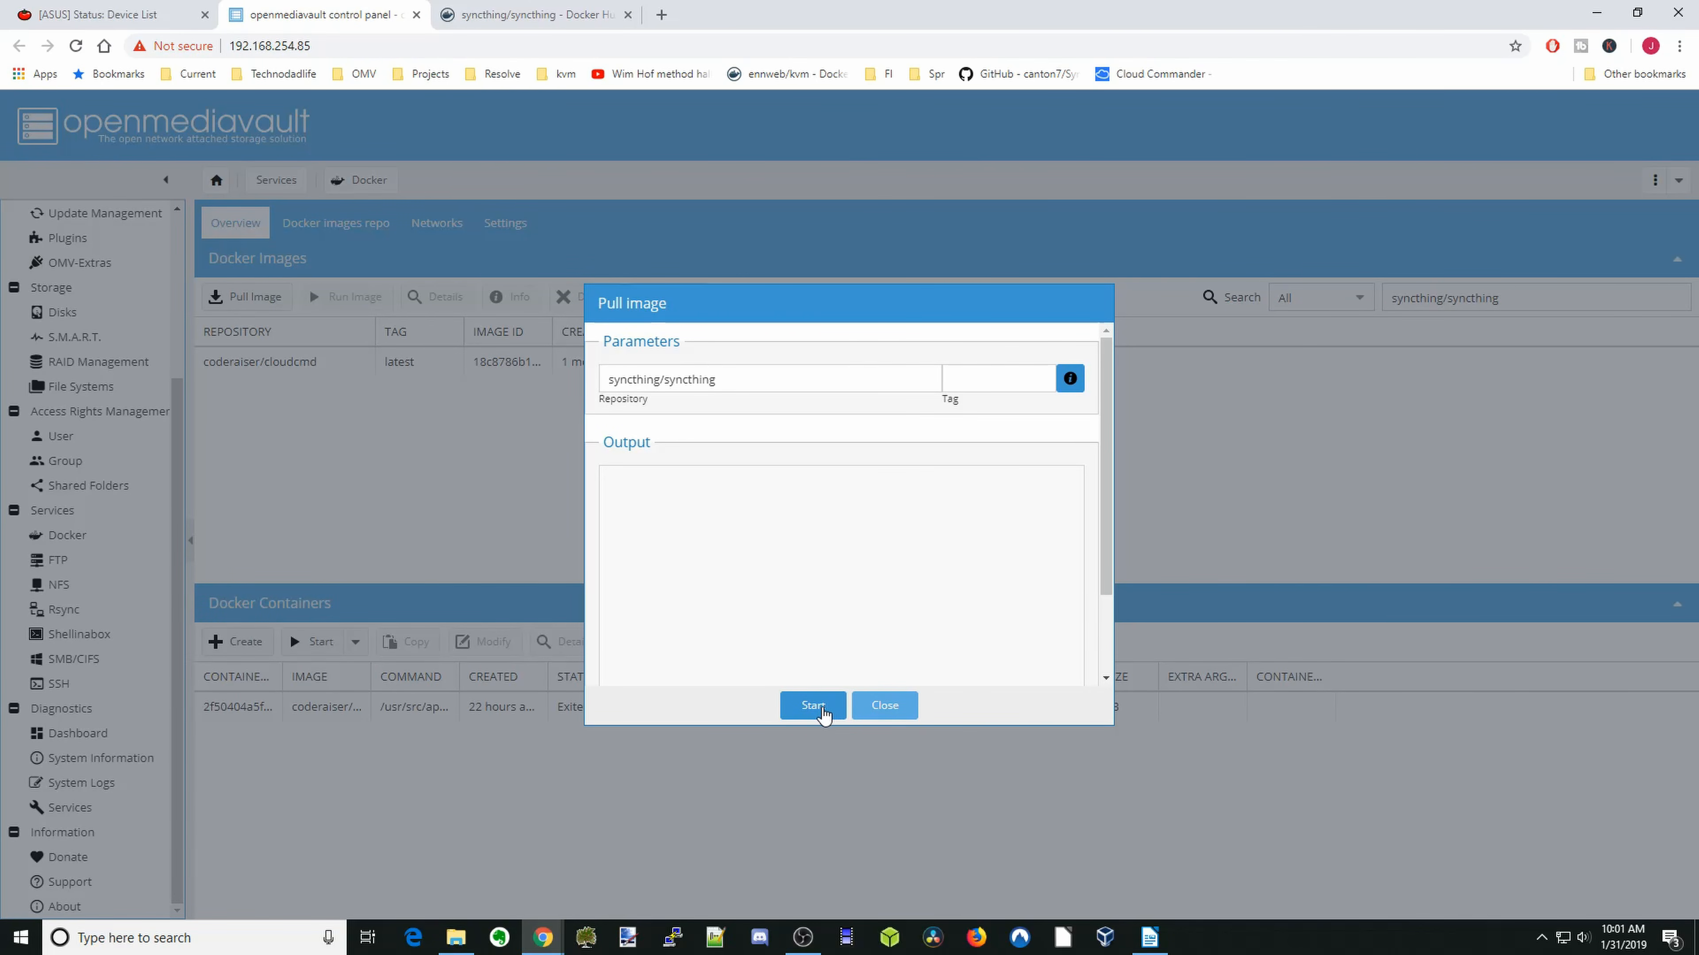
{"action": "left_click", "coordinate": [822, 710]}
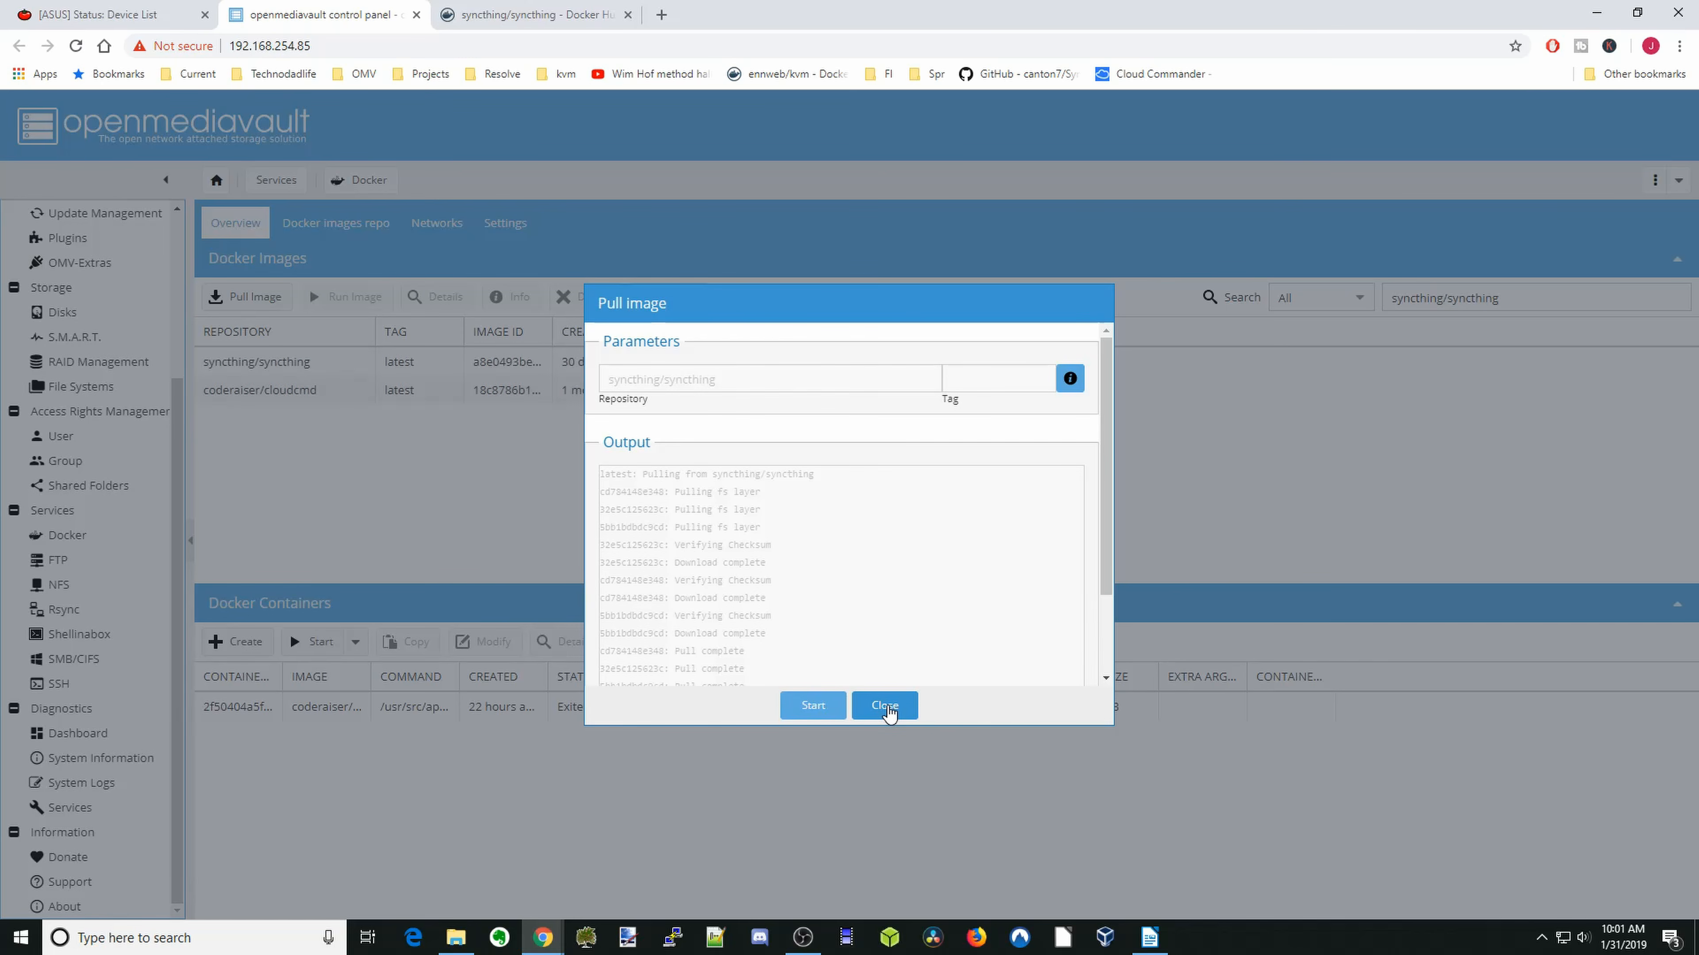
{"action": "left_click", "coordinate": [887, 710]}
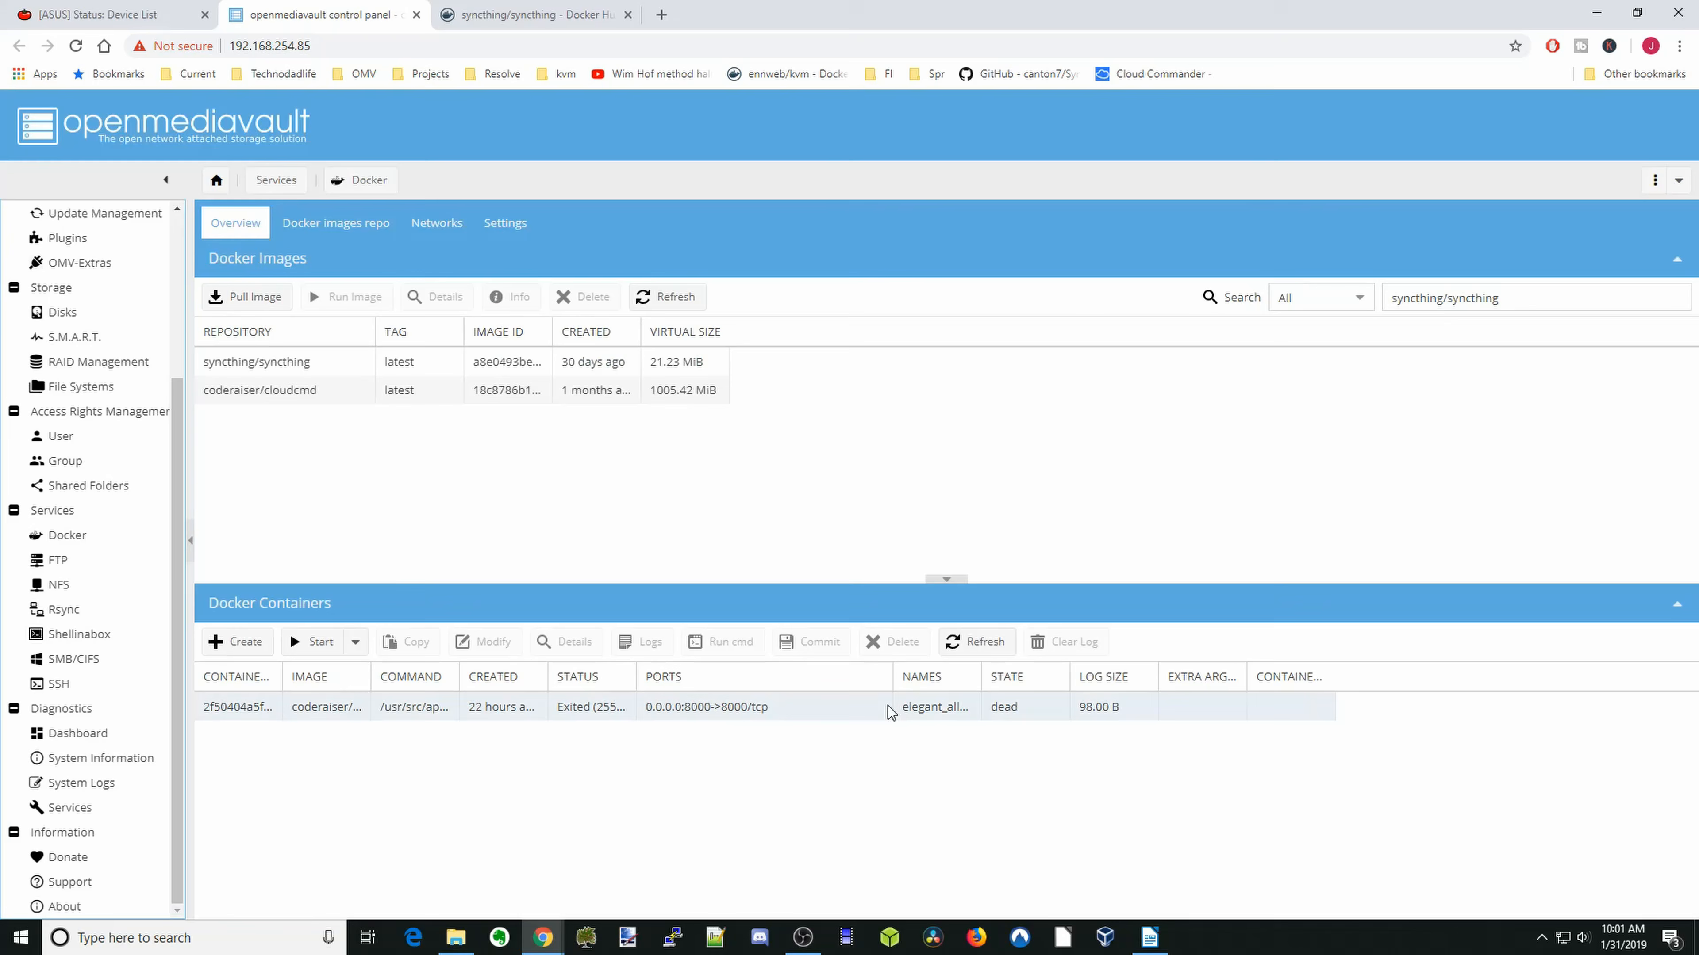
- Open the run settings for the syncthing/syncthing image and name the container syncthing
{"action": "left_click", "coordinate": [314, 363]}
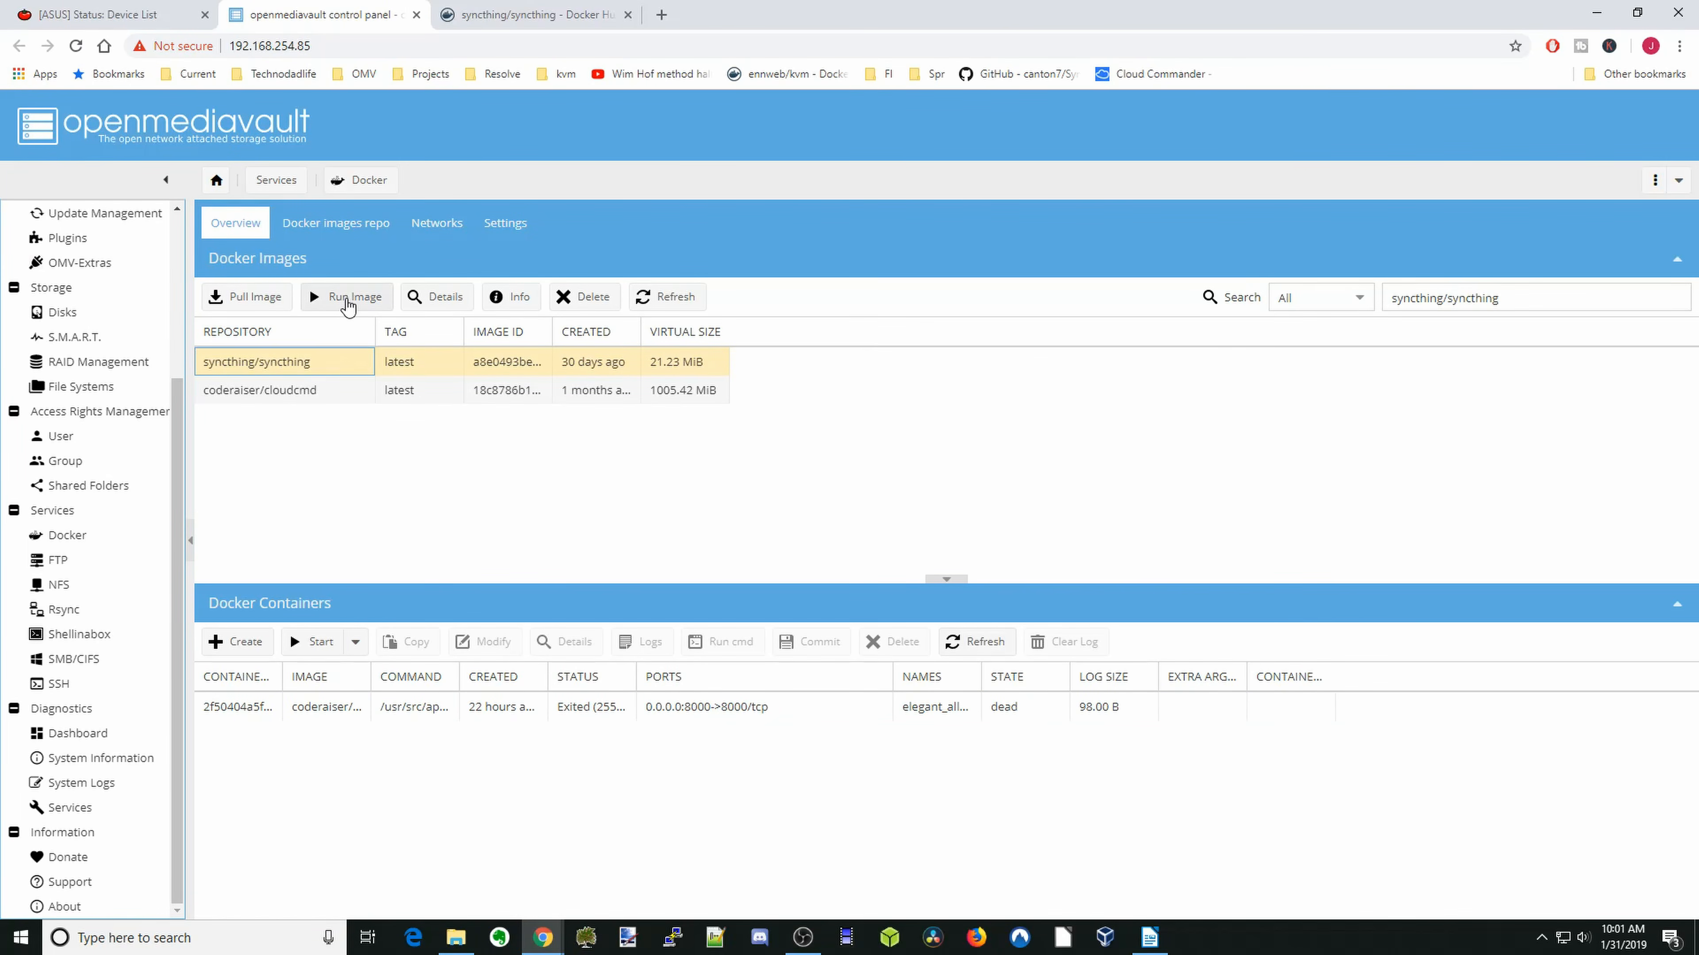
{"action": "left_click", "coordinate": [344, 297]}
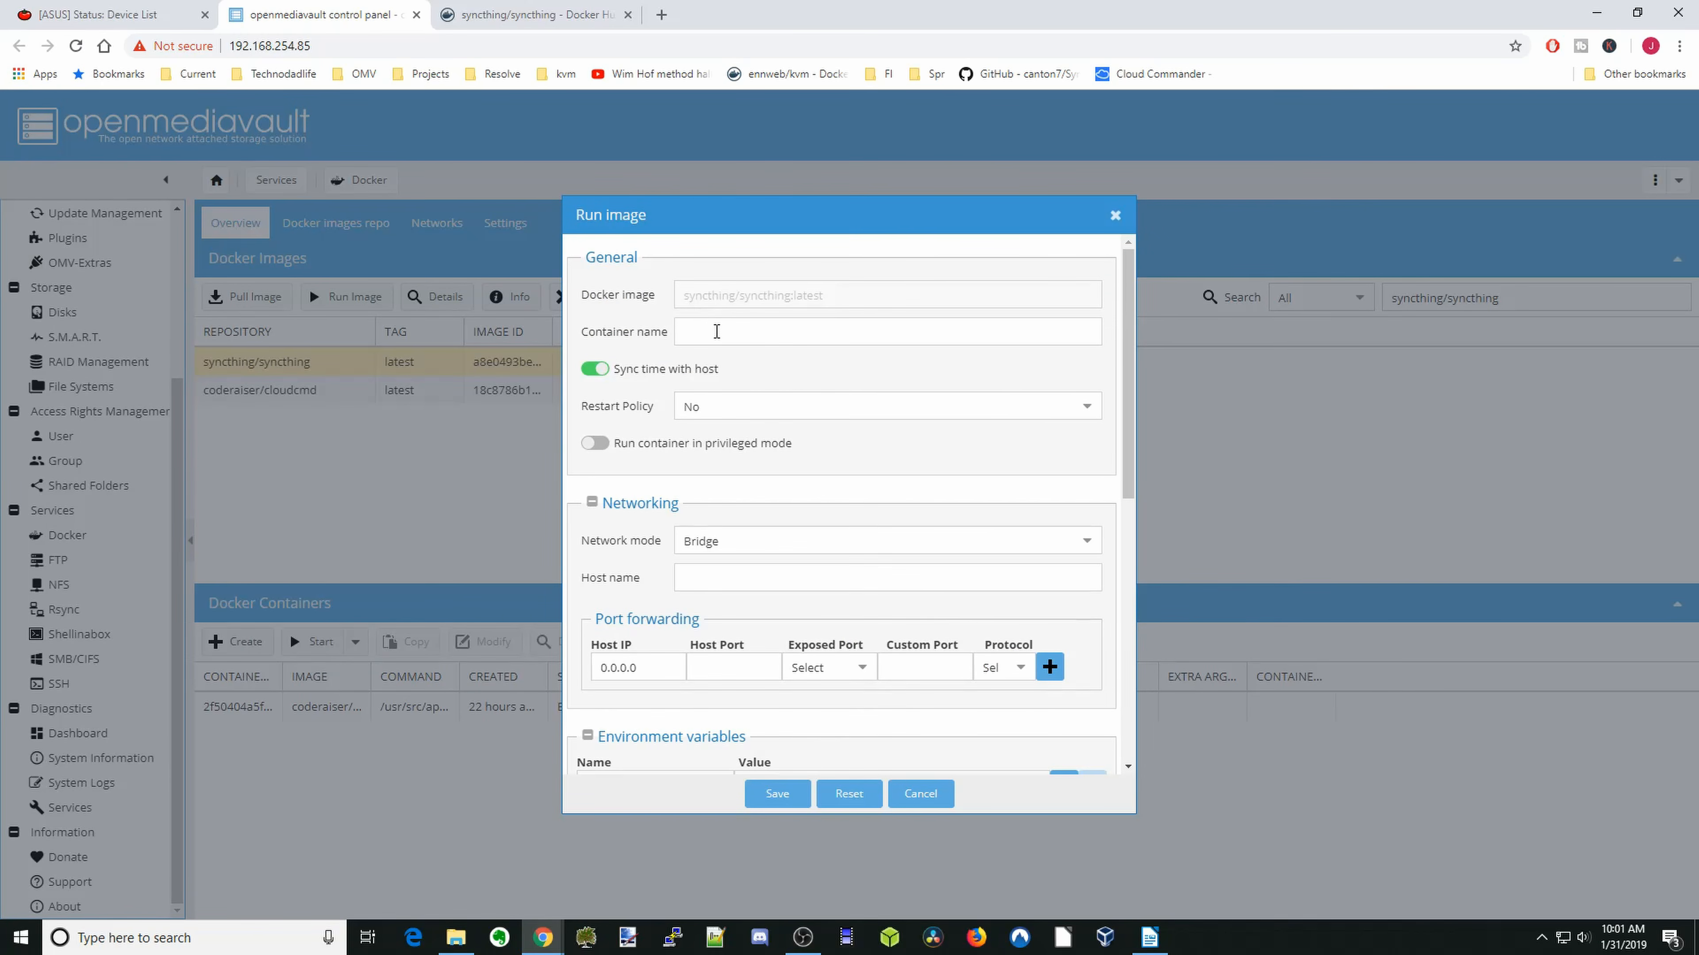
{"action": "left_click", "coordinate": [718, 334]}
{"action": "type", "text": "syncthing"}
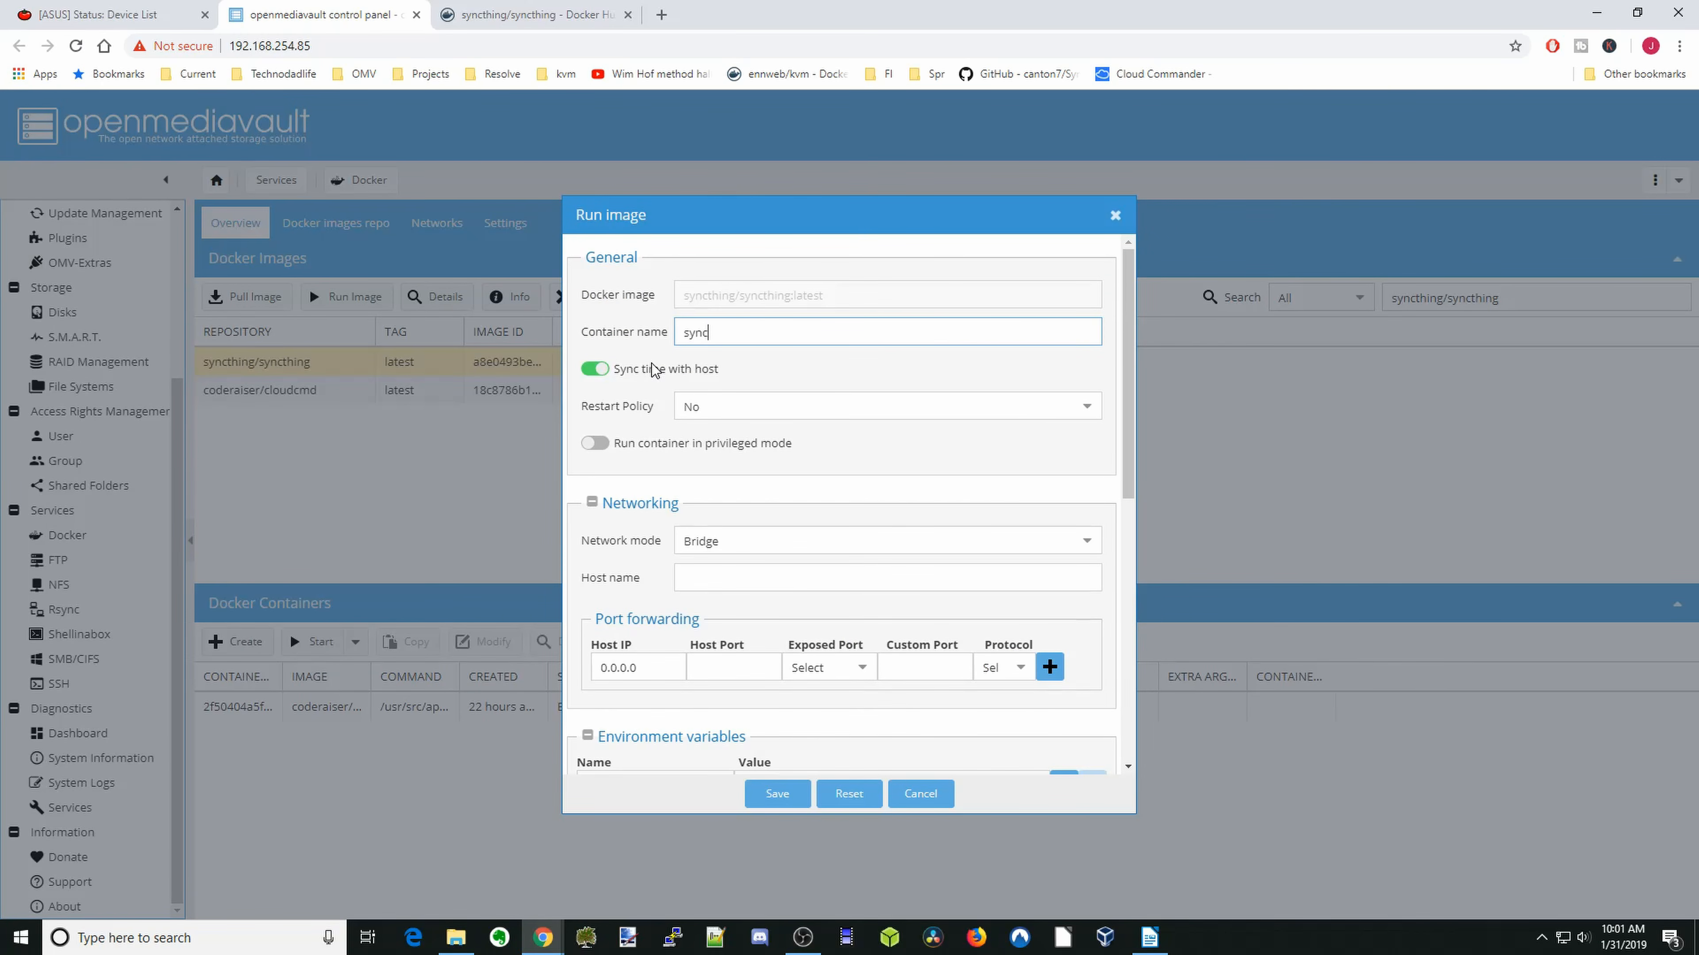
- Set the container's restart policy to always and its network mode to Host
{"action": "left_click", "coordinate": [853, 405]}
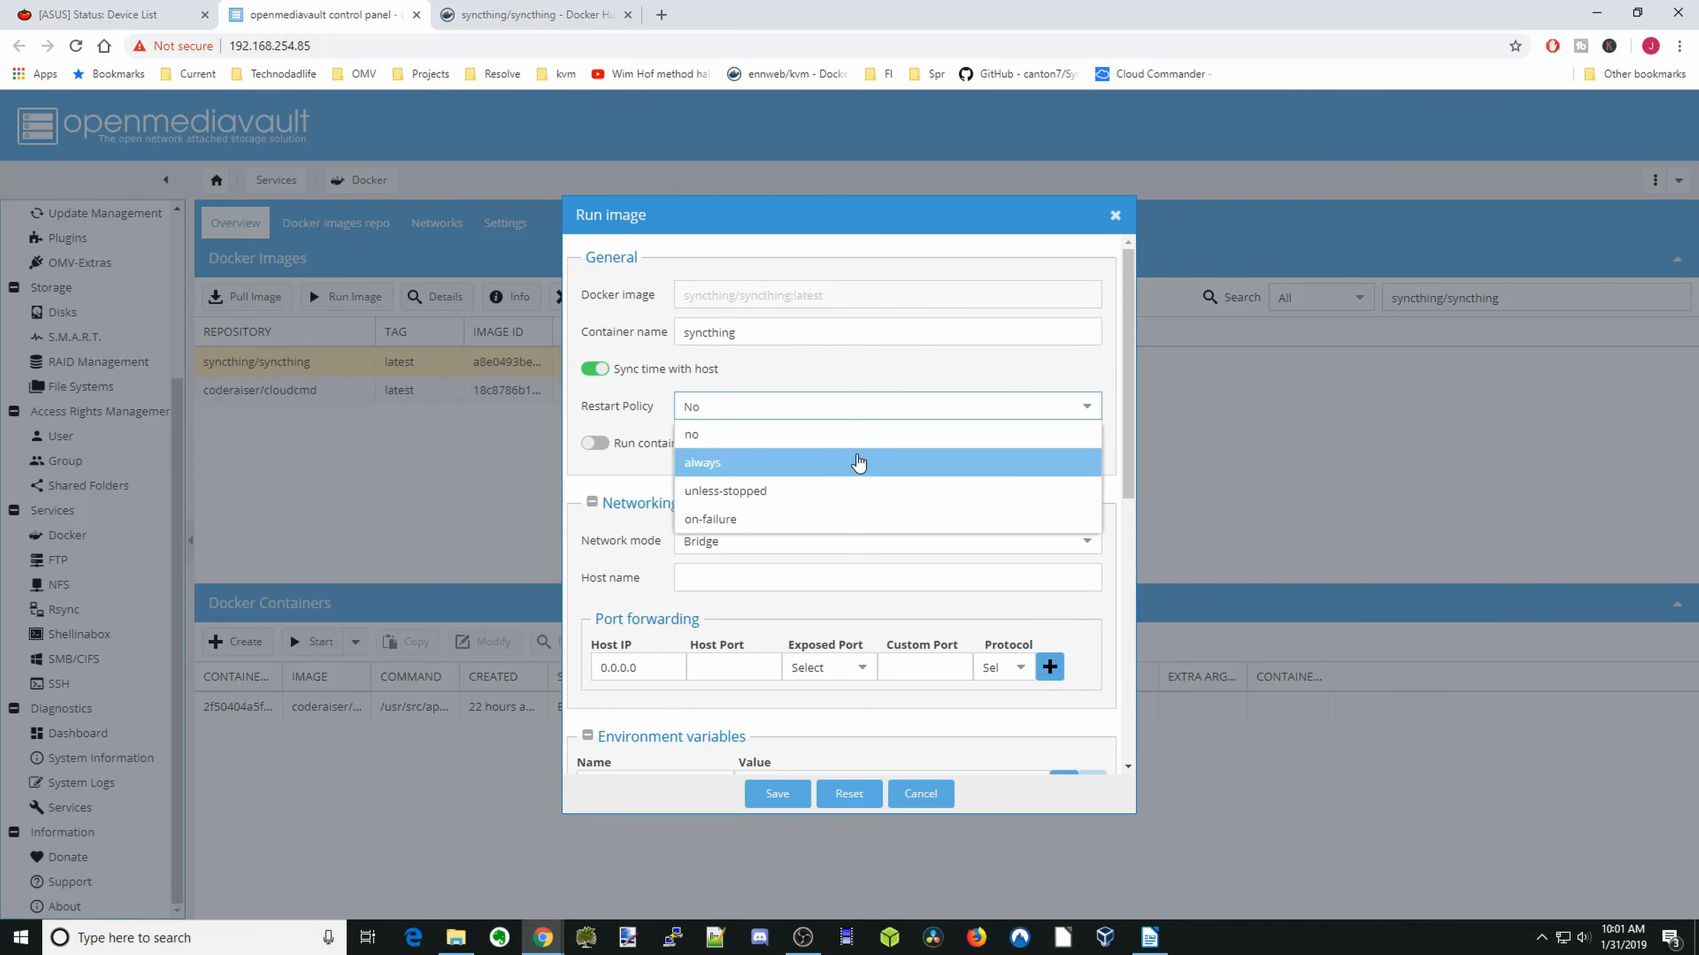
{"action": "left_click", "coordinate": [858, 463]}
{"action": "left_click", "coordinate": [833, 540]}
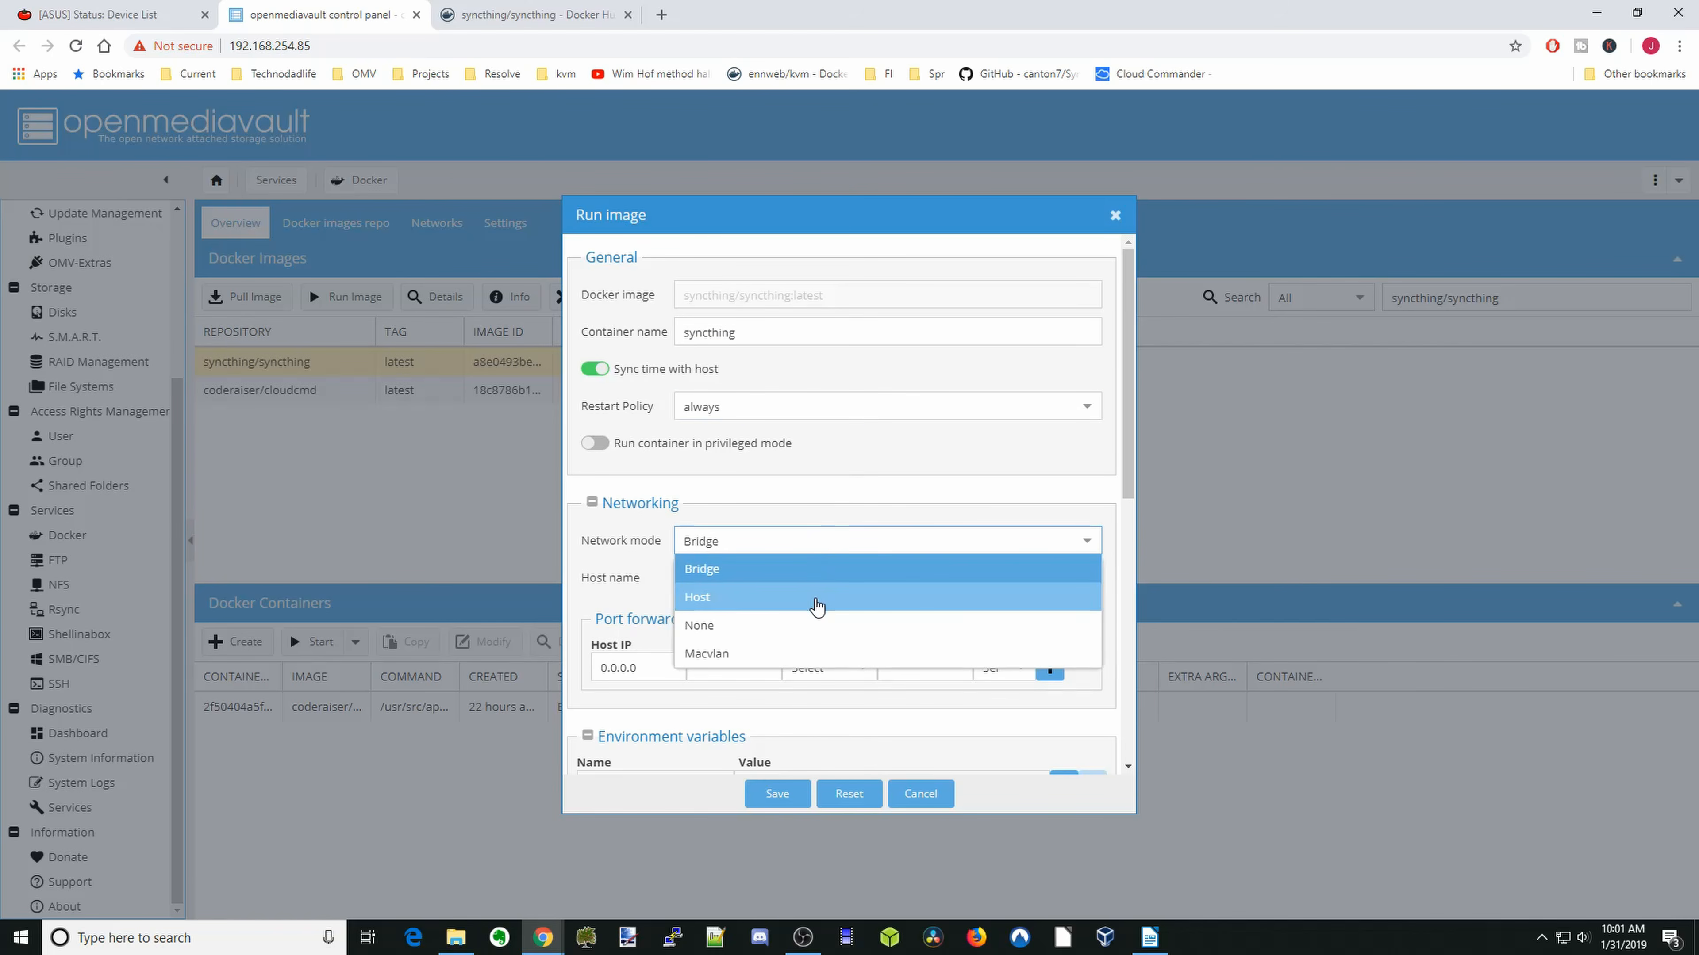
{"action": "left_click", "coordinate": [816, 597]}
{"action": "scroll", "coordinate": [889, 569], "scroll_direction": "down", "scroll_amount": 3}
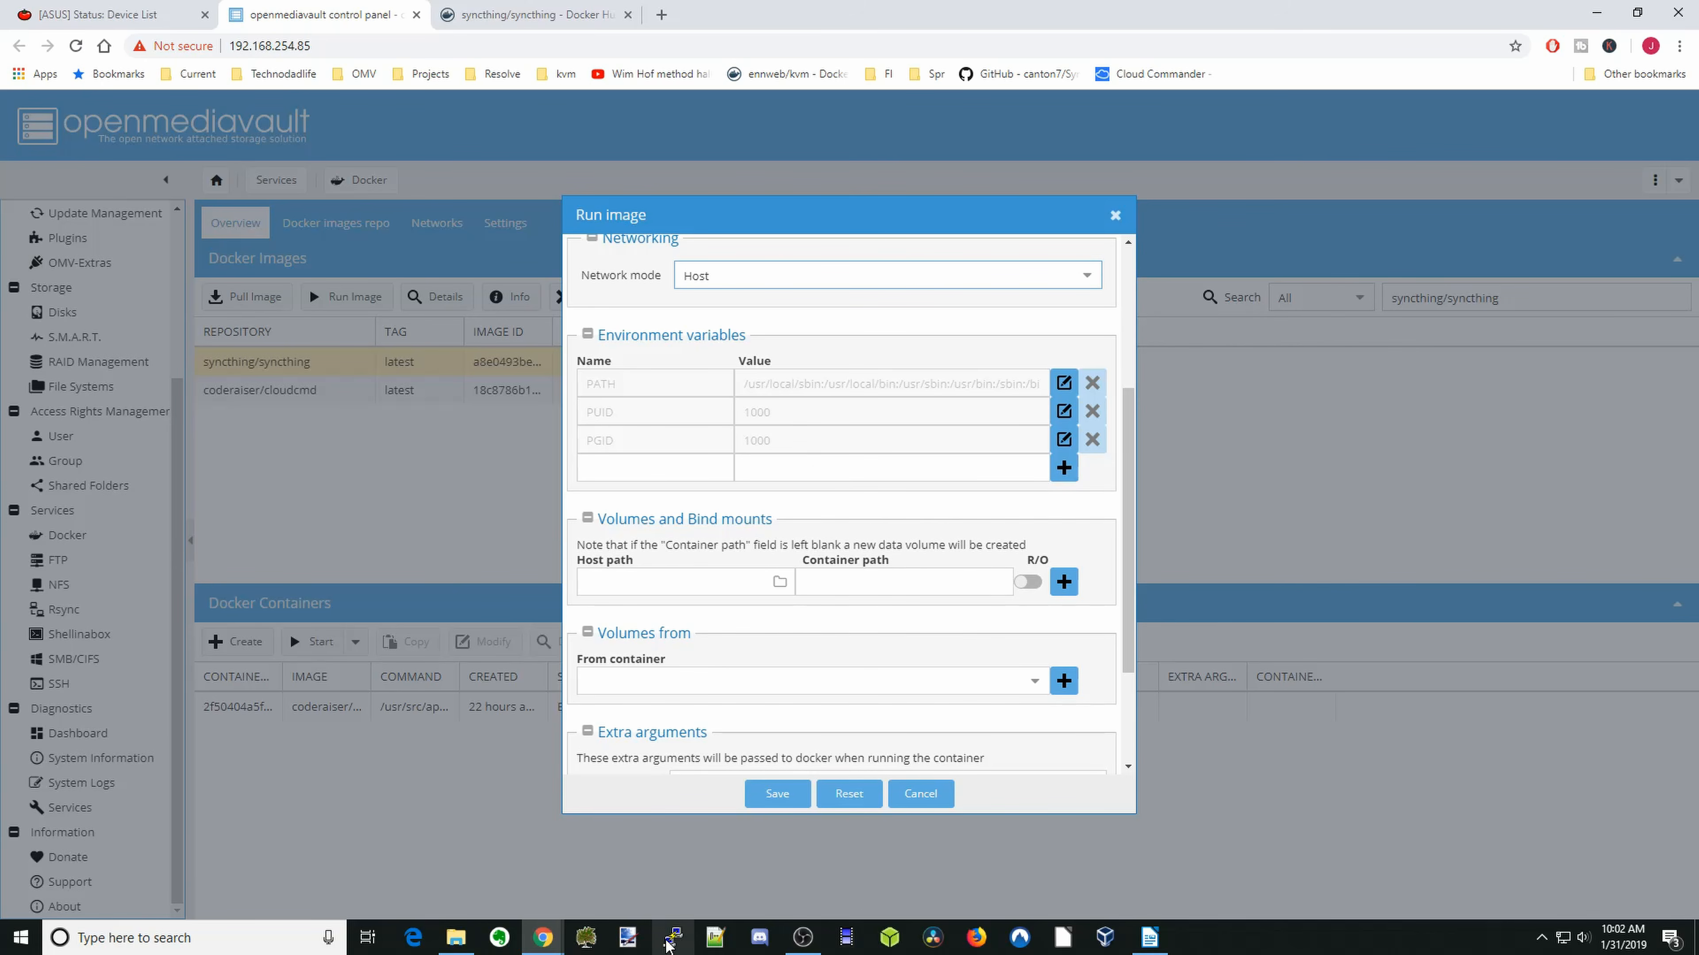
- Switch to PuTTY, open an SSH session to 192.168.254.85 on port 22 and log in as root with the account password
{"action": "left_click", "coordinate": [672, 939]}
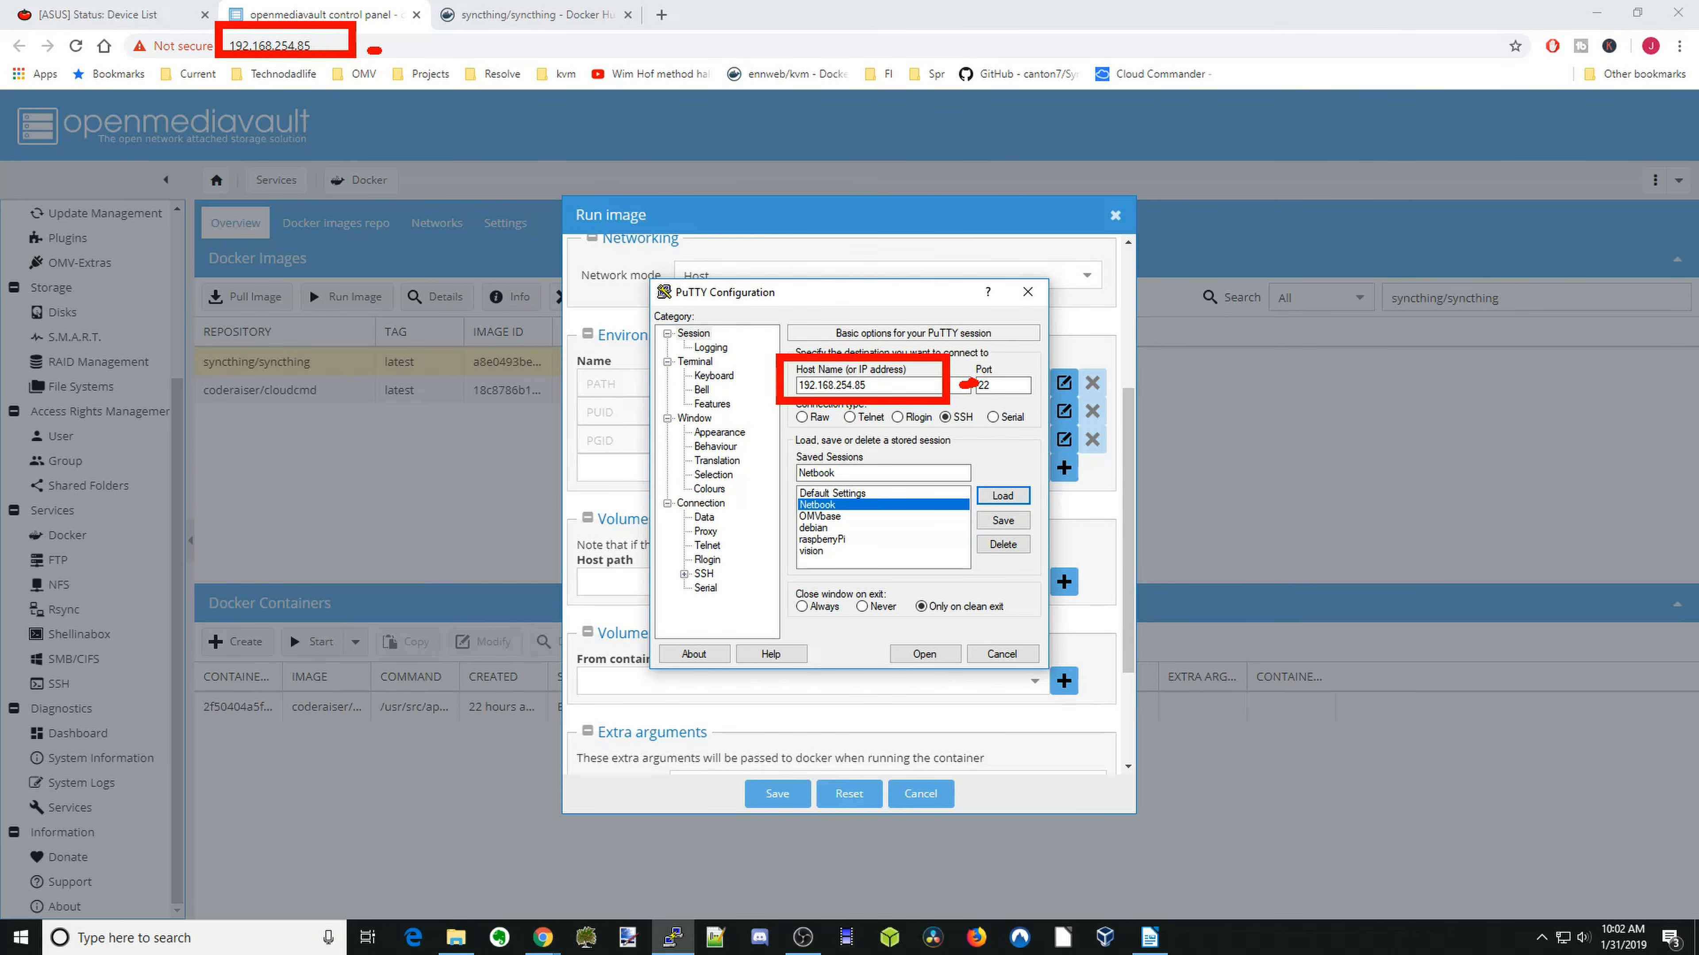
{"action": "key", "text": "Escape"}
{"action": "left_click", "coordinate": [927, 662]}
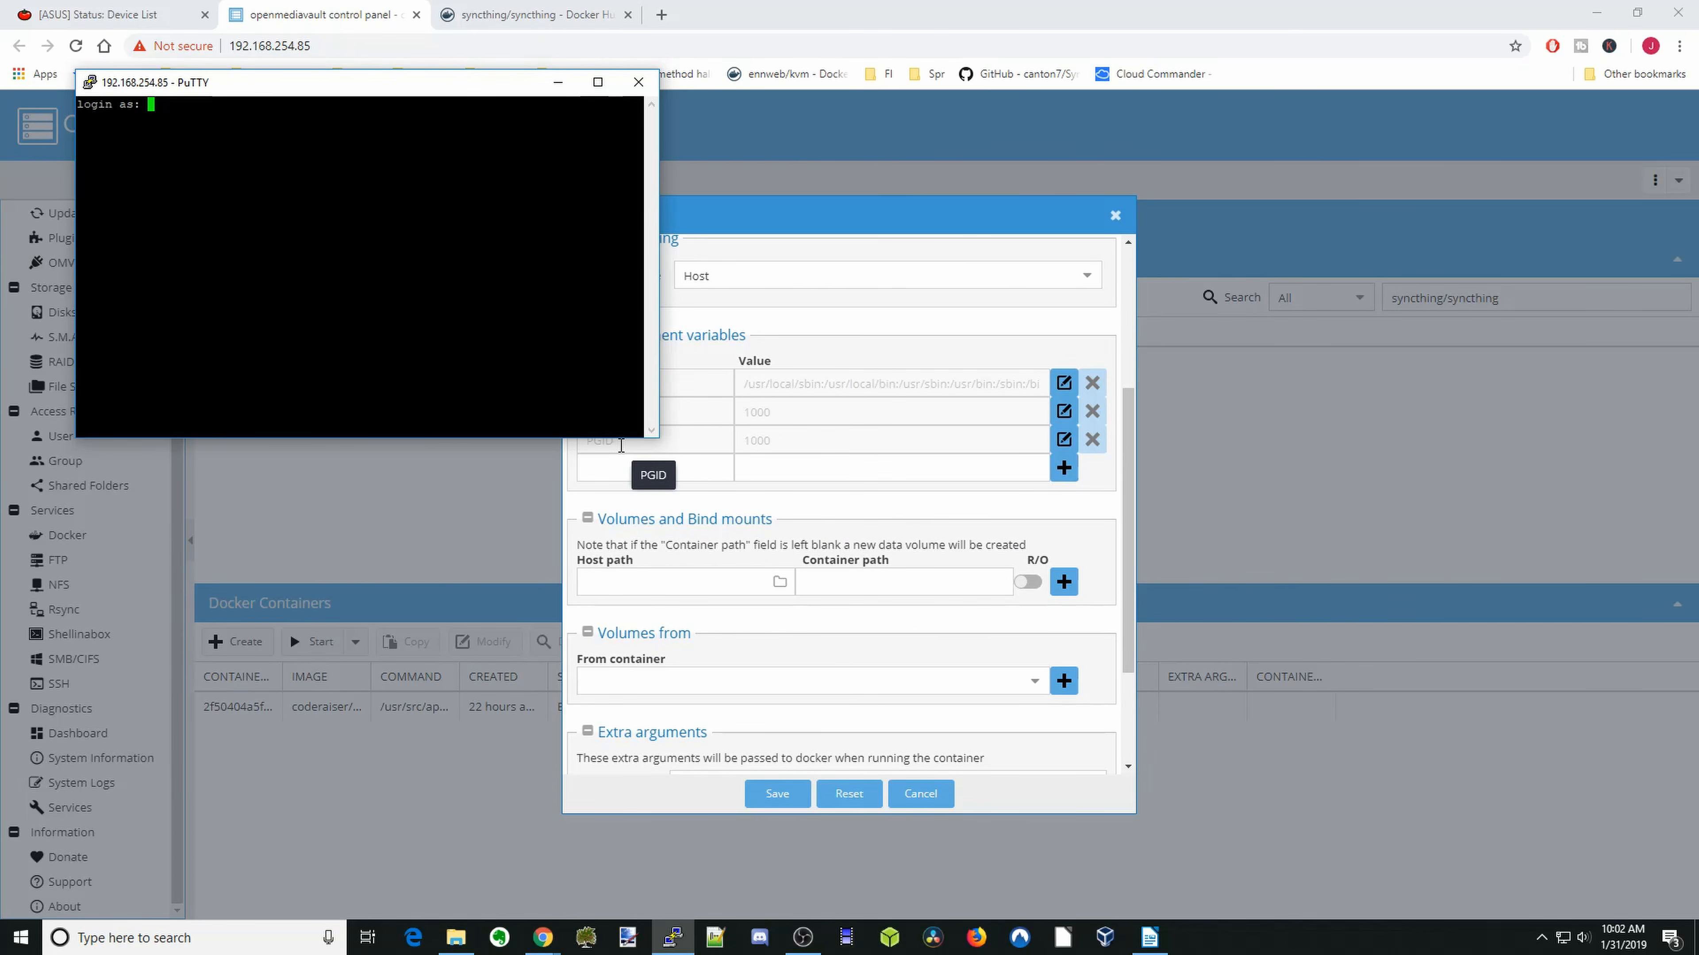
{"action": "type", "text": "root"}
{"action": "key", "text": "Return"}
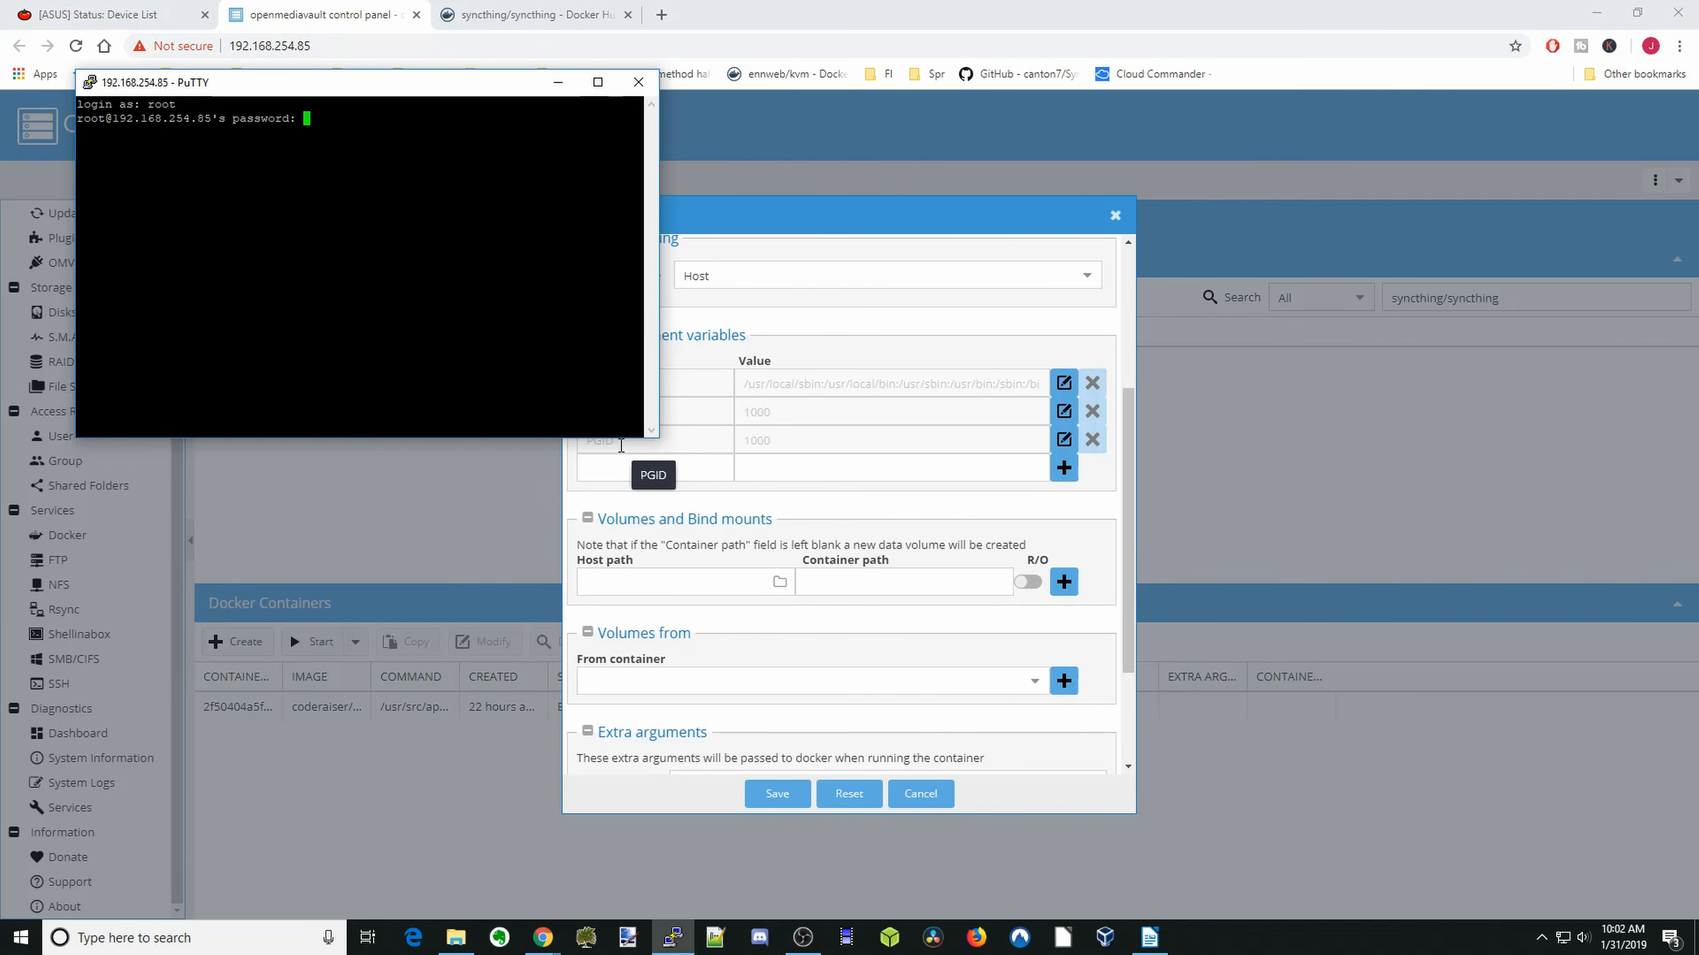
{"action": "key", "text": "Return"}
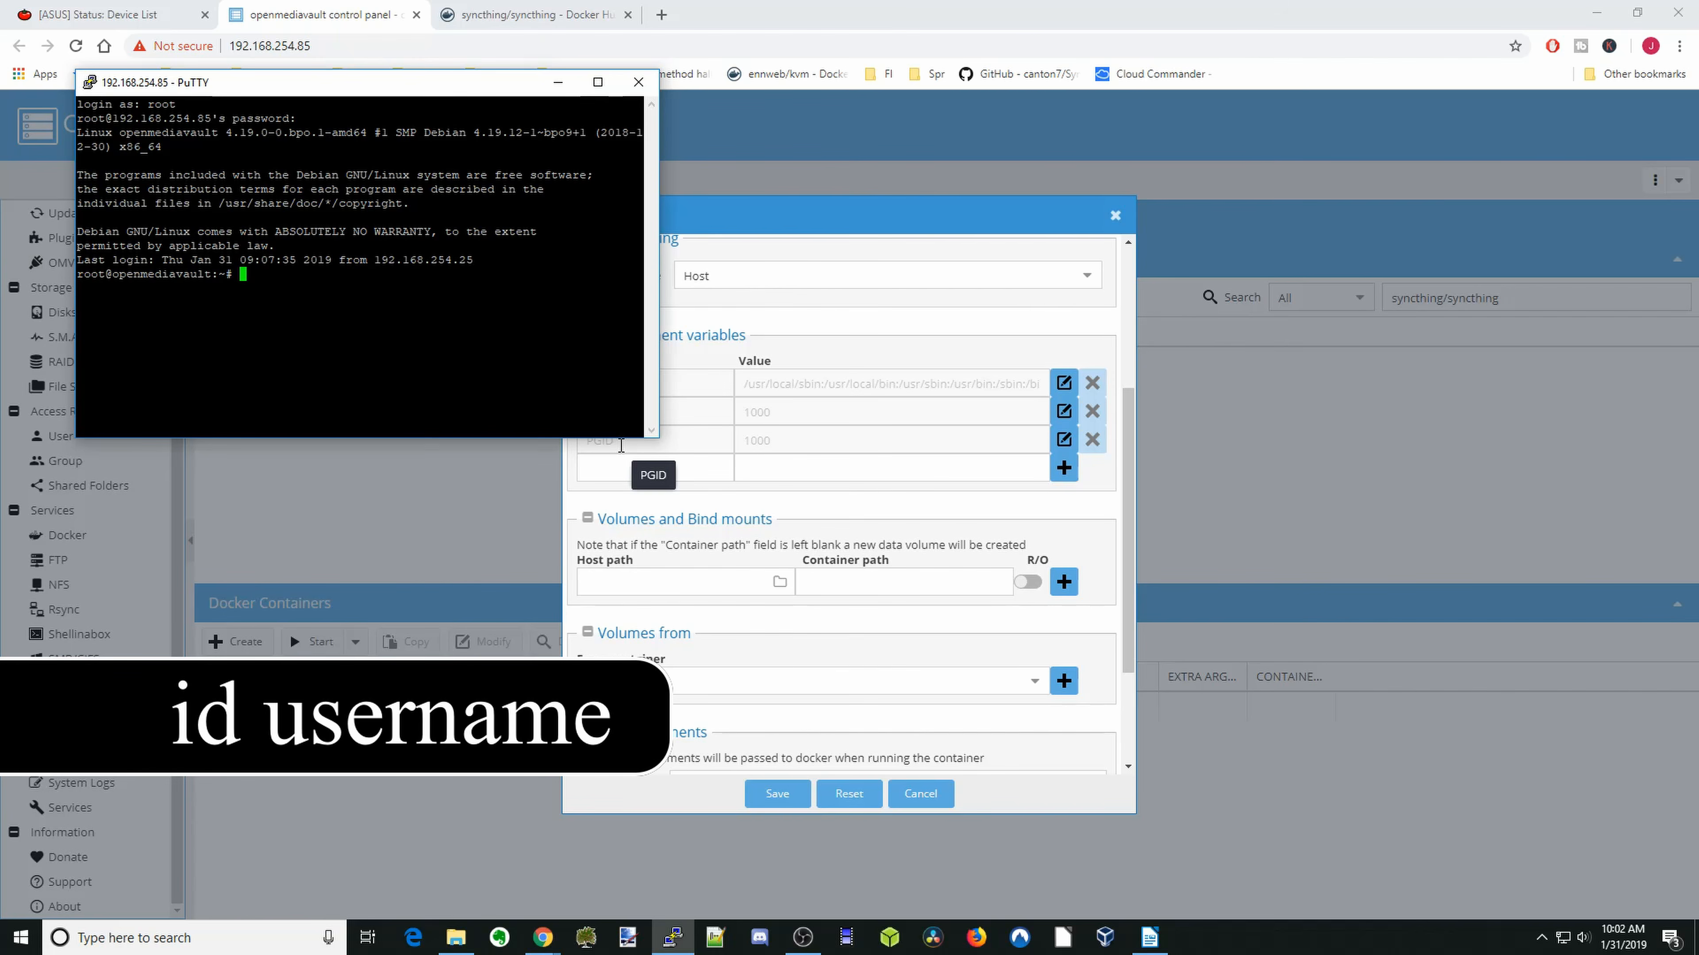
- Look up the user and group IDs of user1 with the id command, and put the terminal window away
{"action": "type", "text": "id user1"}
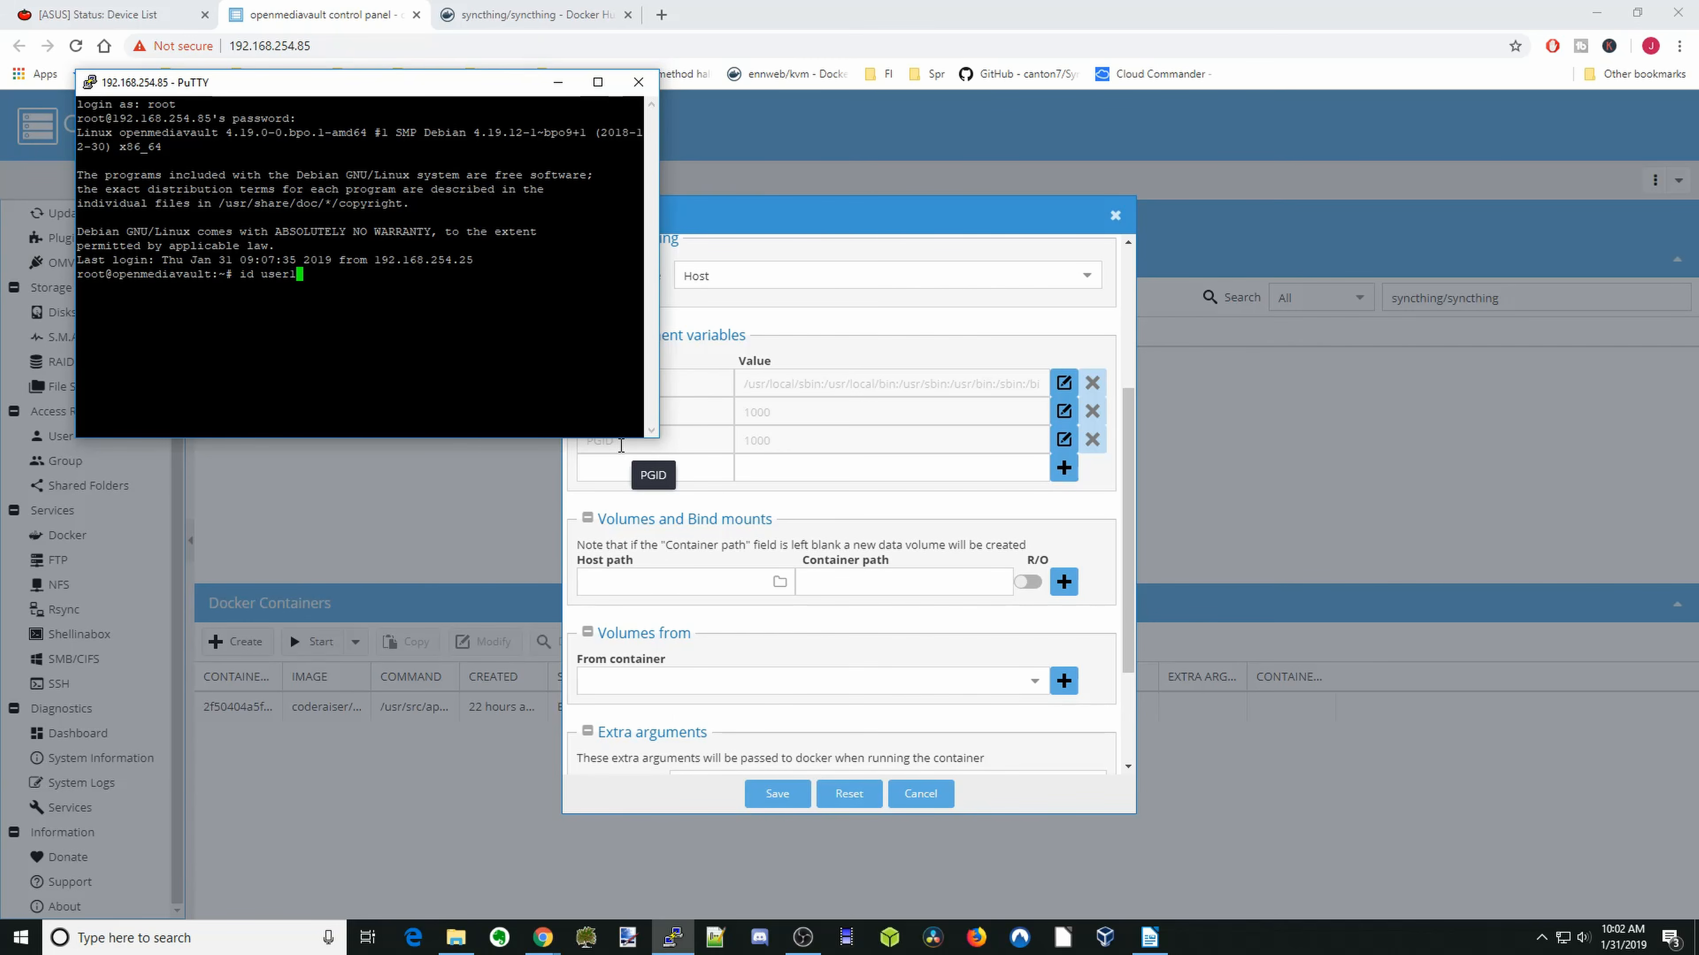
{"action": "key", "text": "Return"}
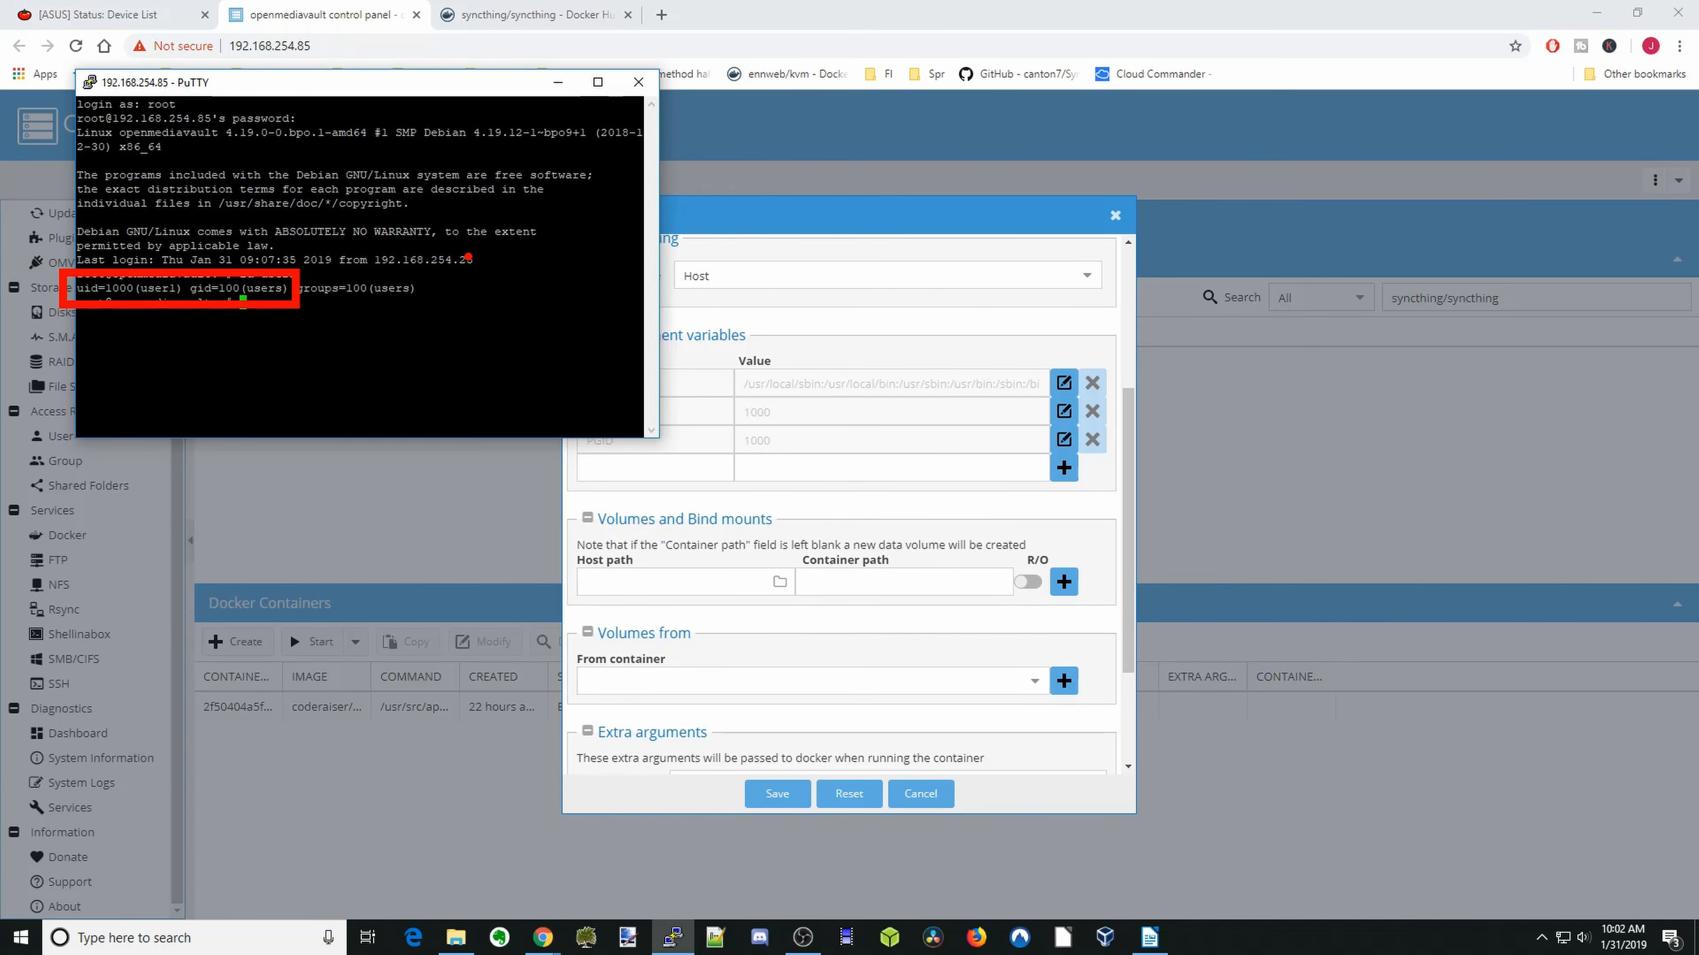
{"action": "left_click", "coordinate": [558, 82]}
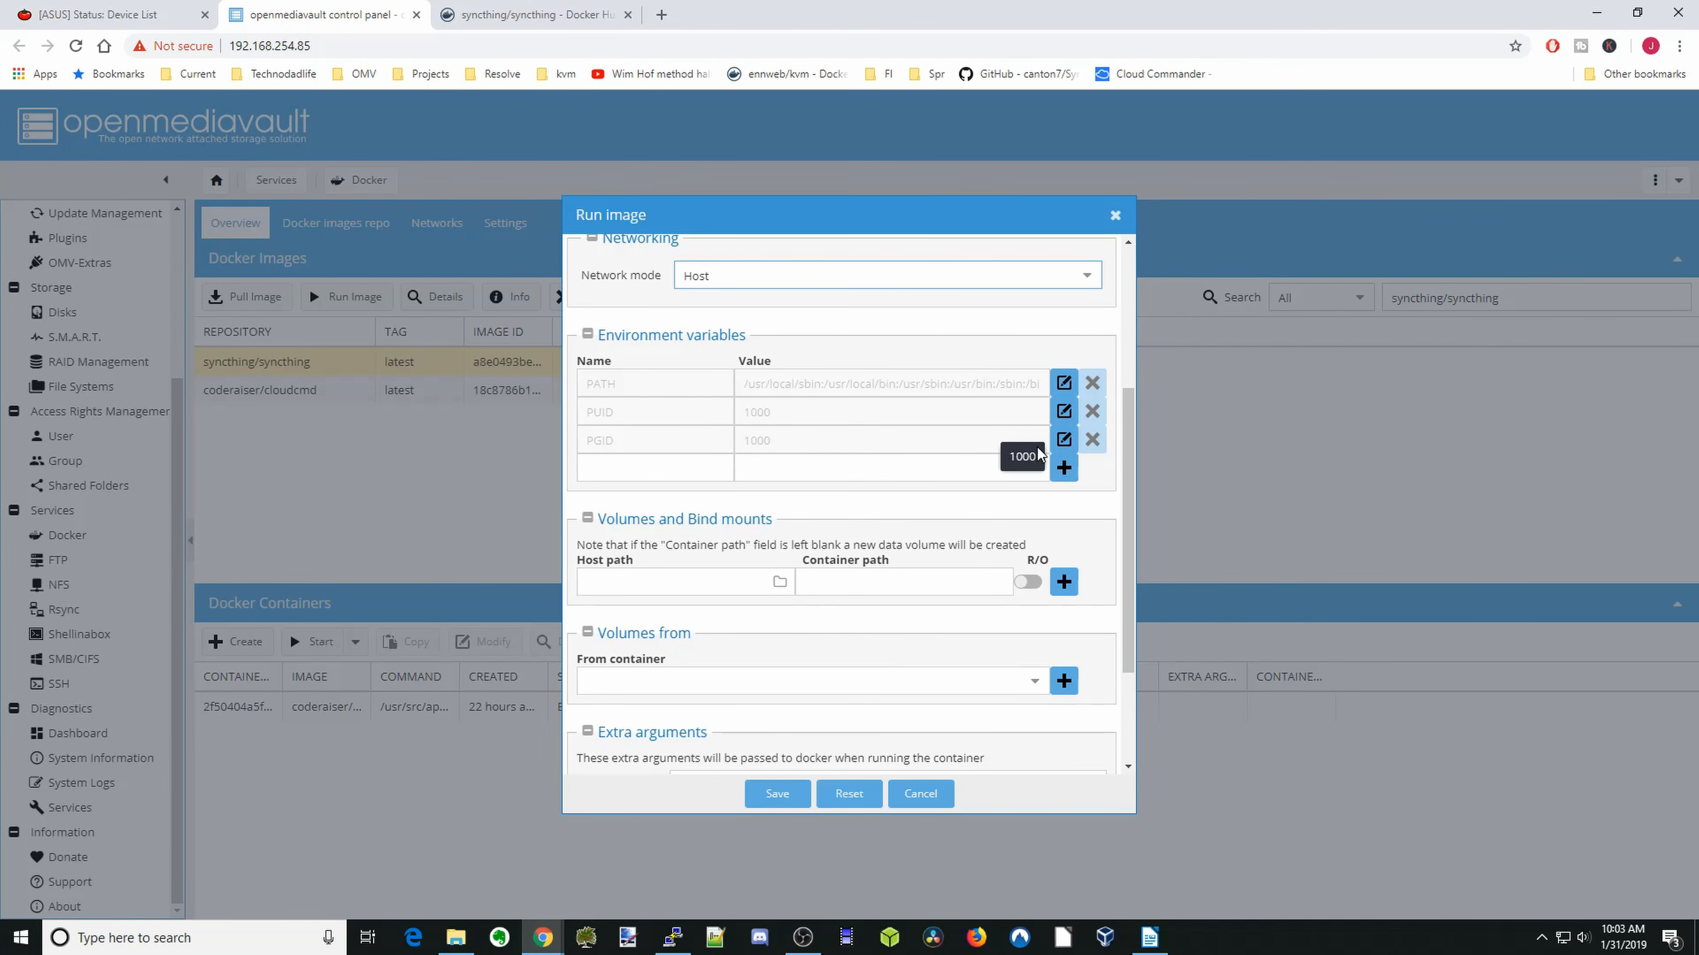
- Set the container's PGID environment variable to 100
{"action": "left_click", "coordinate": [1061, 443]}
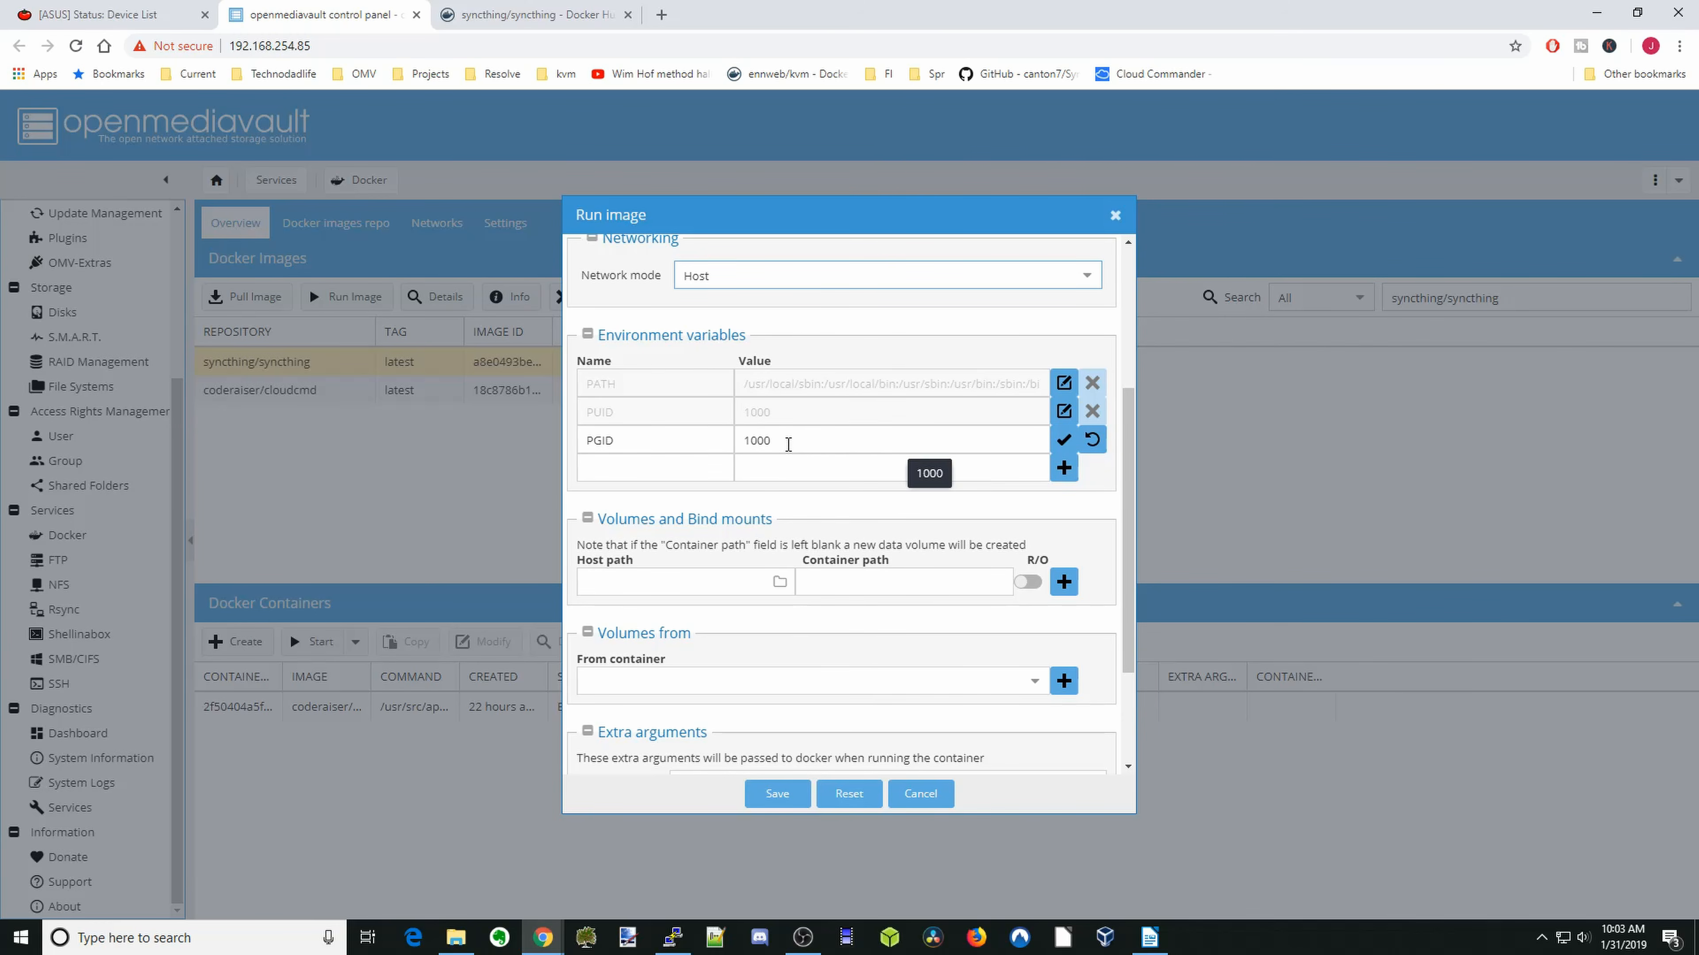
{"action": "left_click", "coordinate": [788, 444]}
{"action": "key", "text": "BackSpace"}
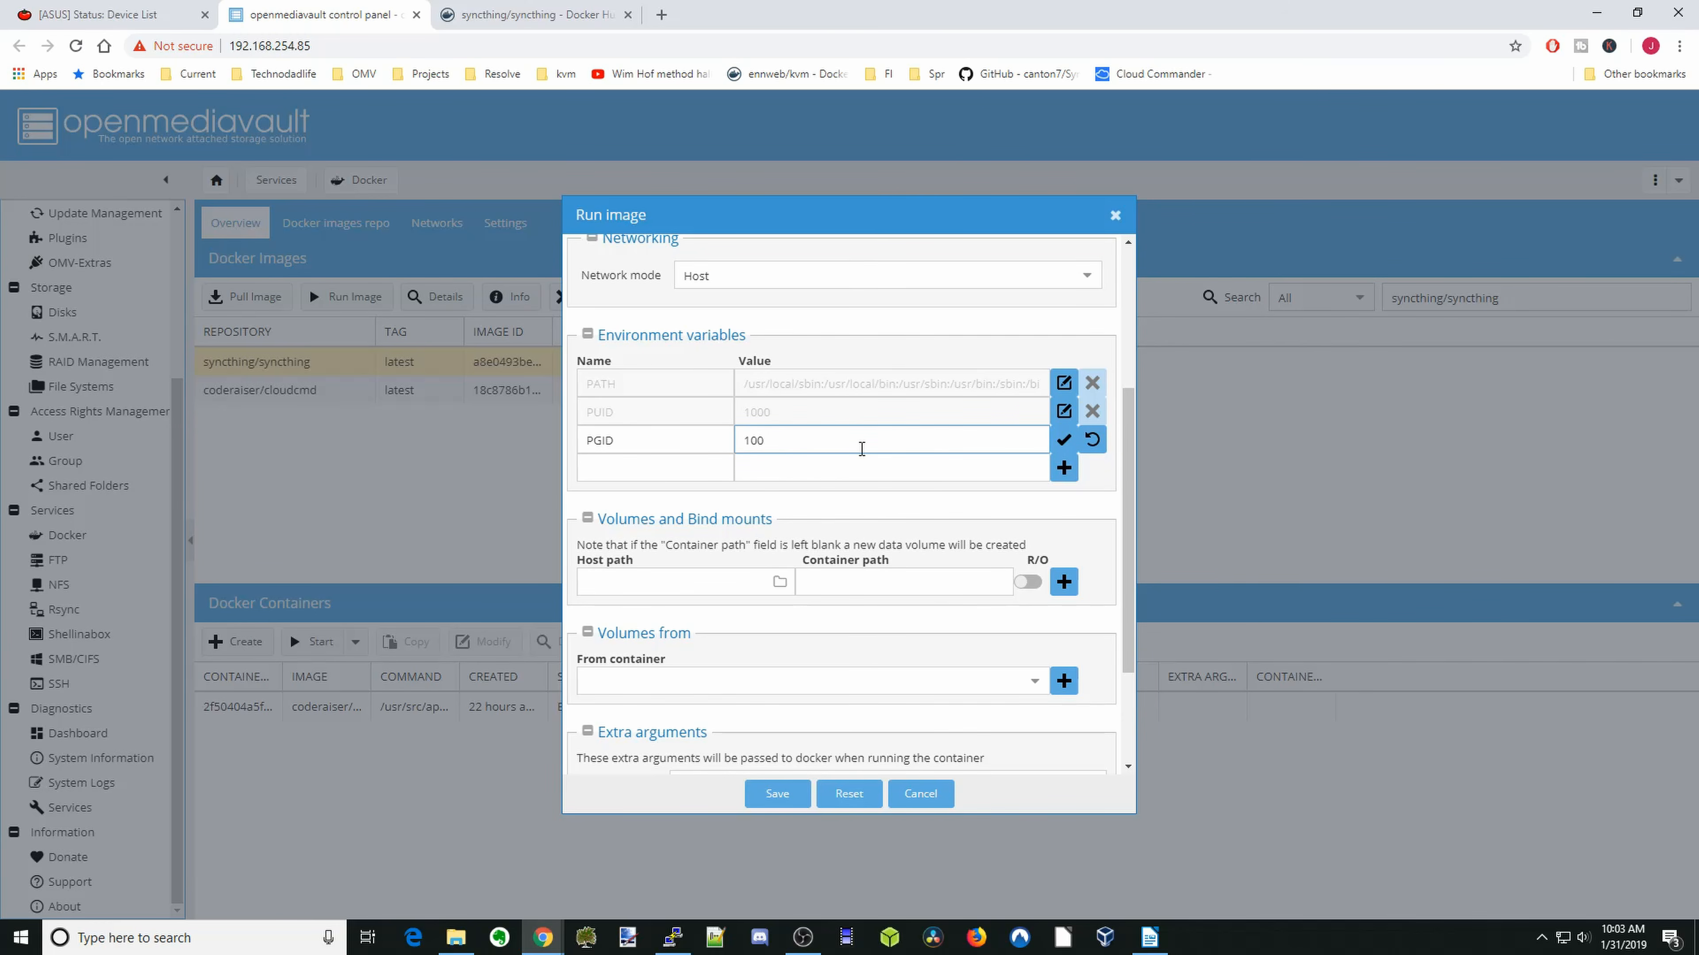
{"action": "left_click", "coordinate": [1062, 446]}
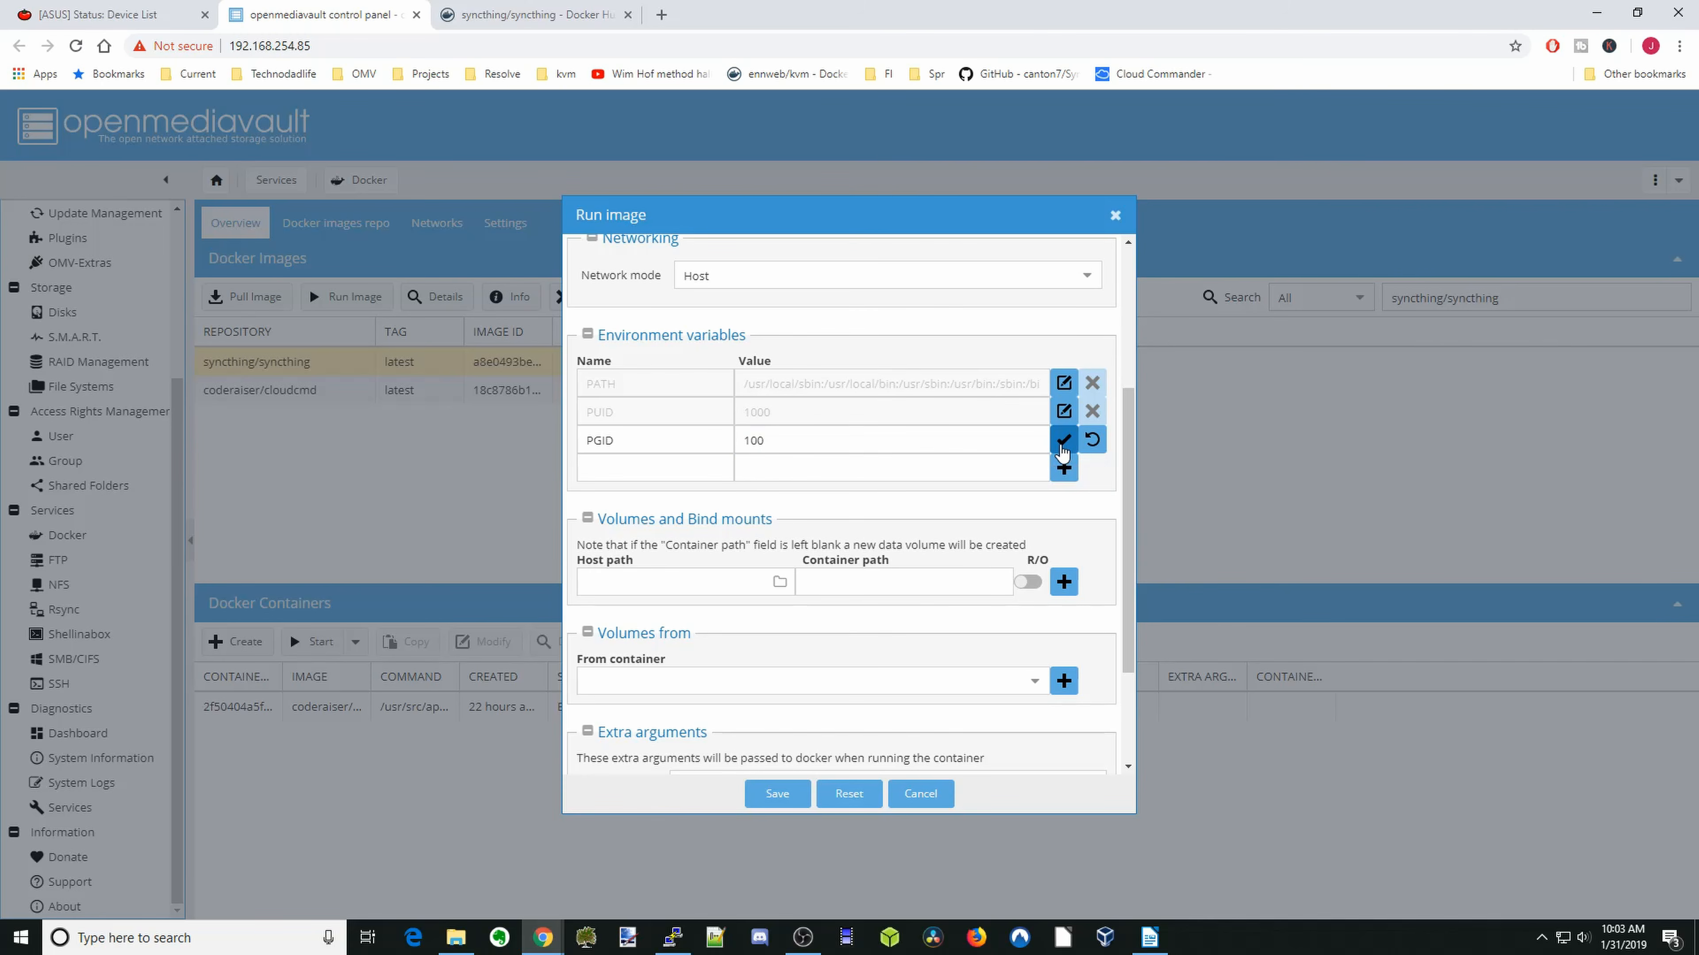
- Add a bind mount from the host path /sharedfolders/media to the container path /var/syncthing
{"action": "left_click", "coordinate": [856, 582]}
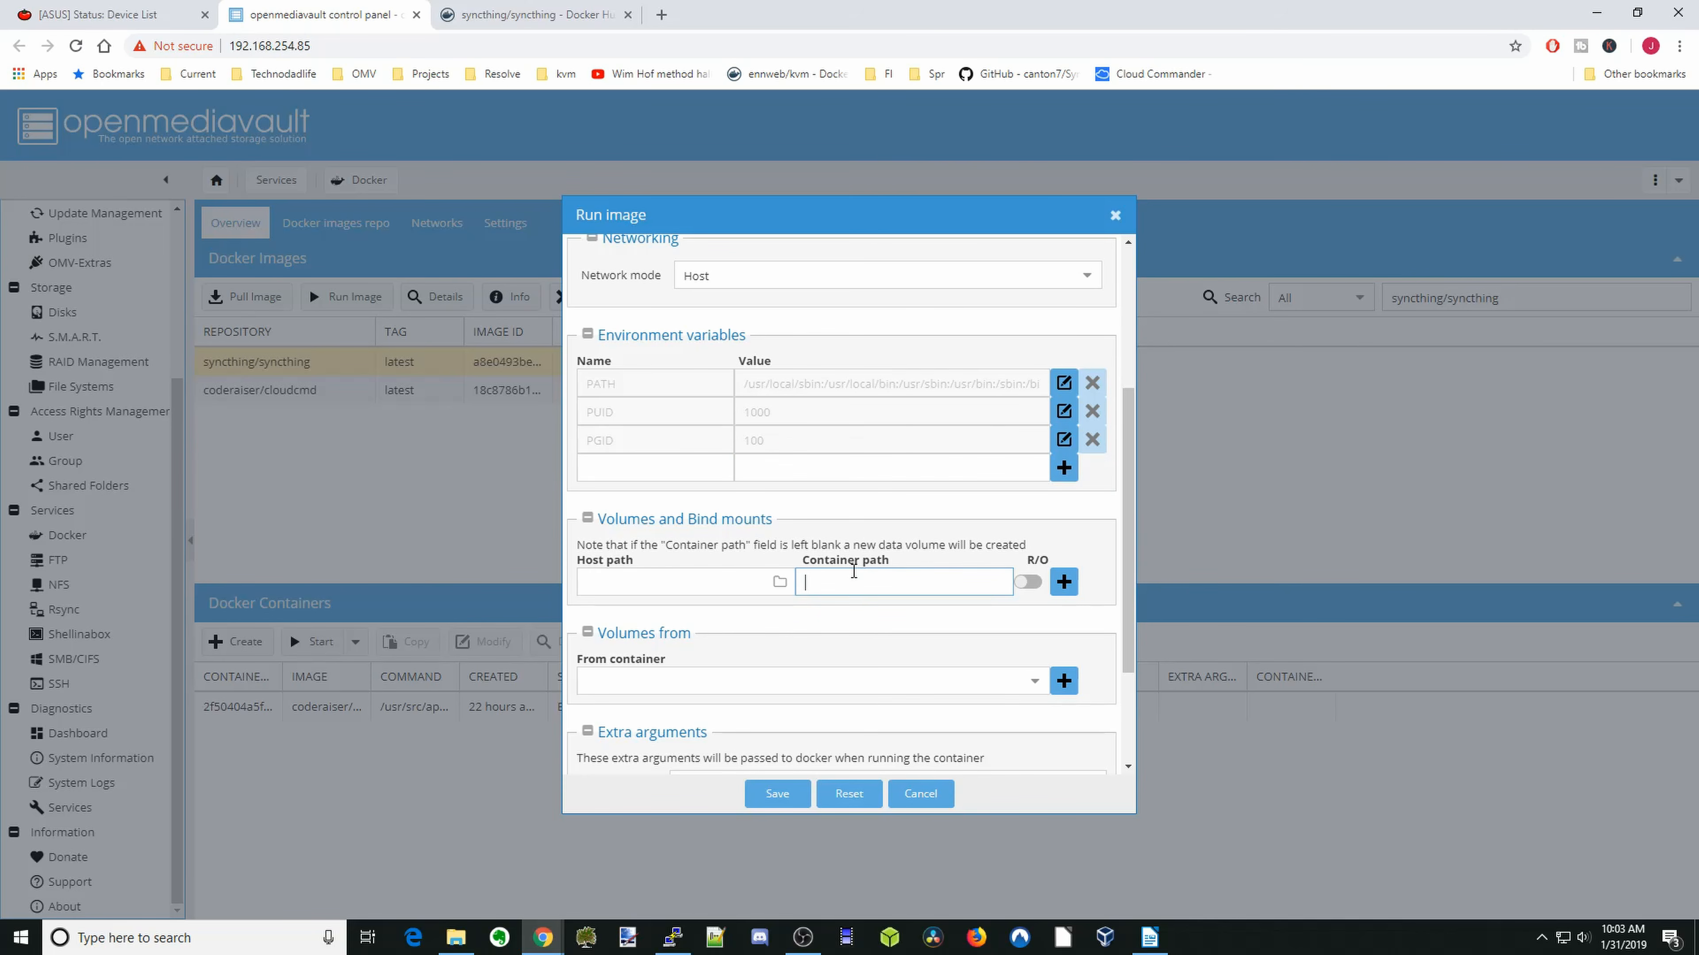
{"action": "left_click", "coordinate": [854, 570]}
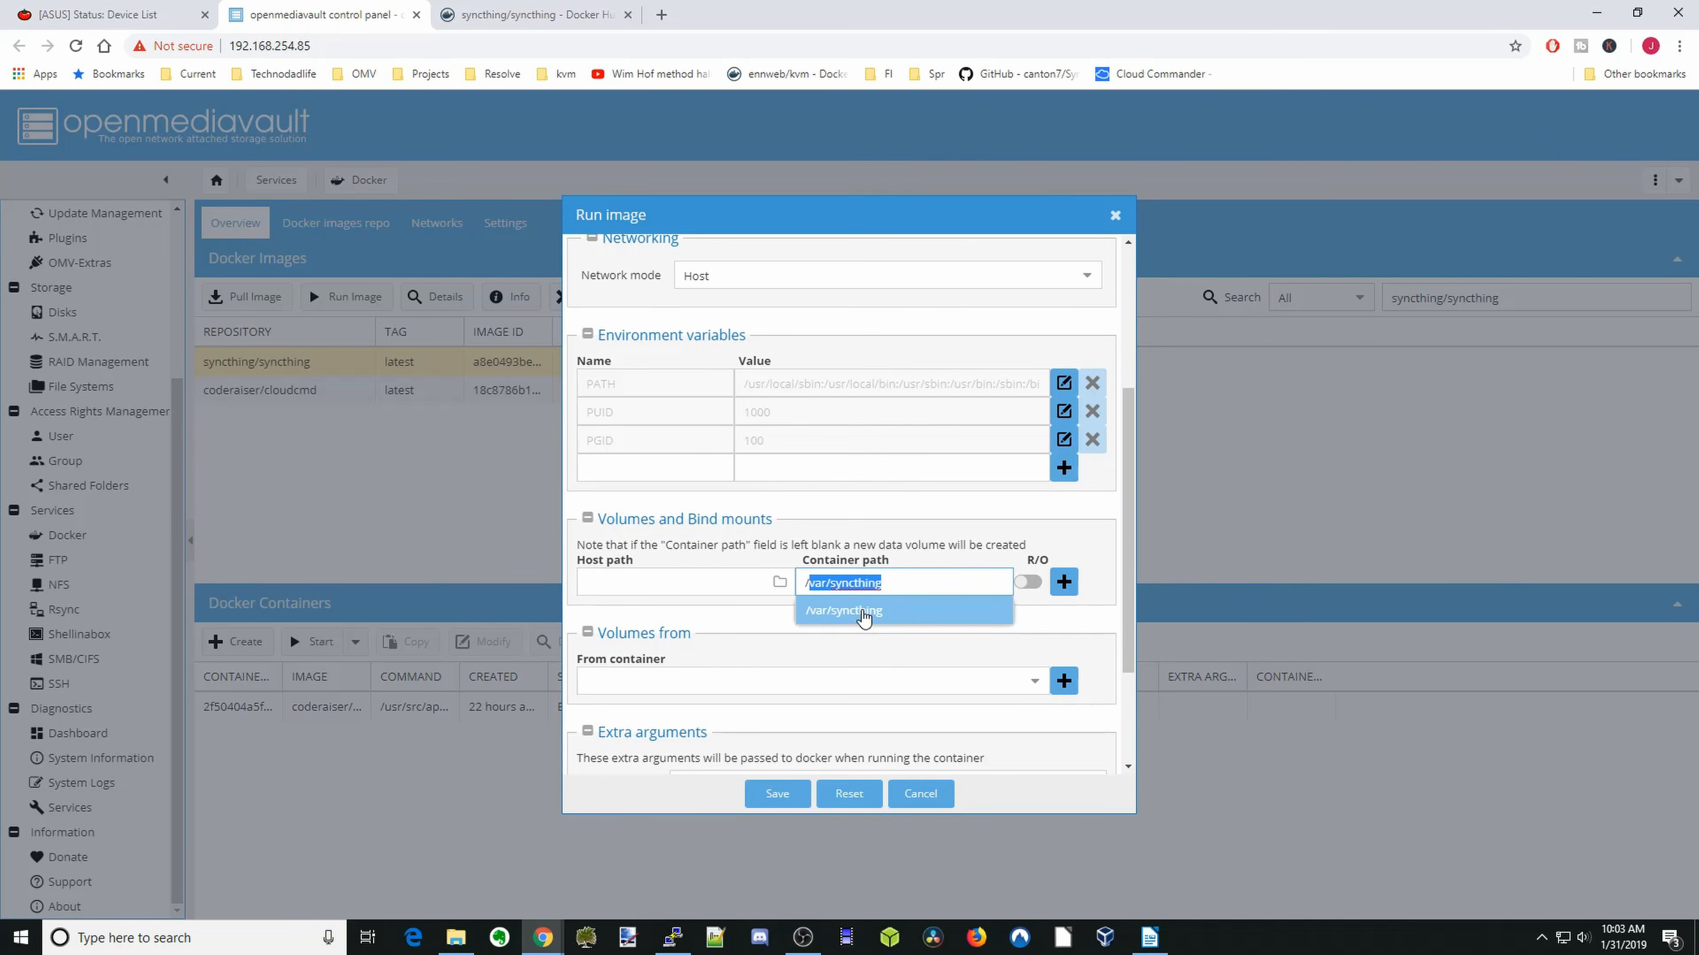
{"action": "left_click", "coordinate": [865, 615]}
{"action": "left_click", "coordinate": [775, 590]}
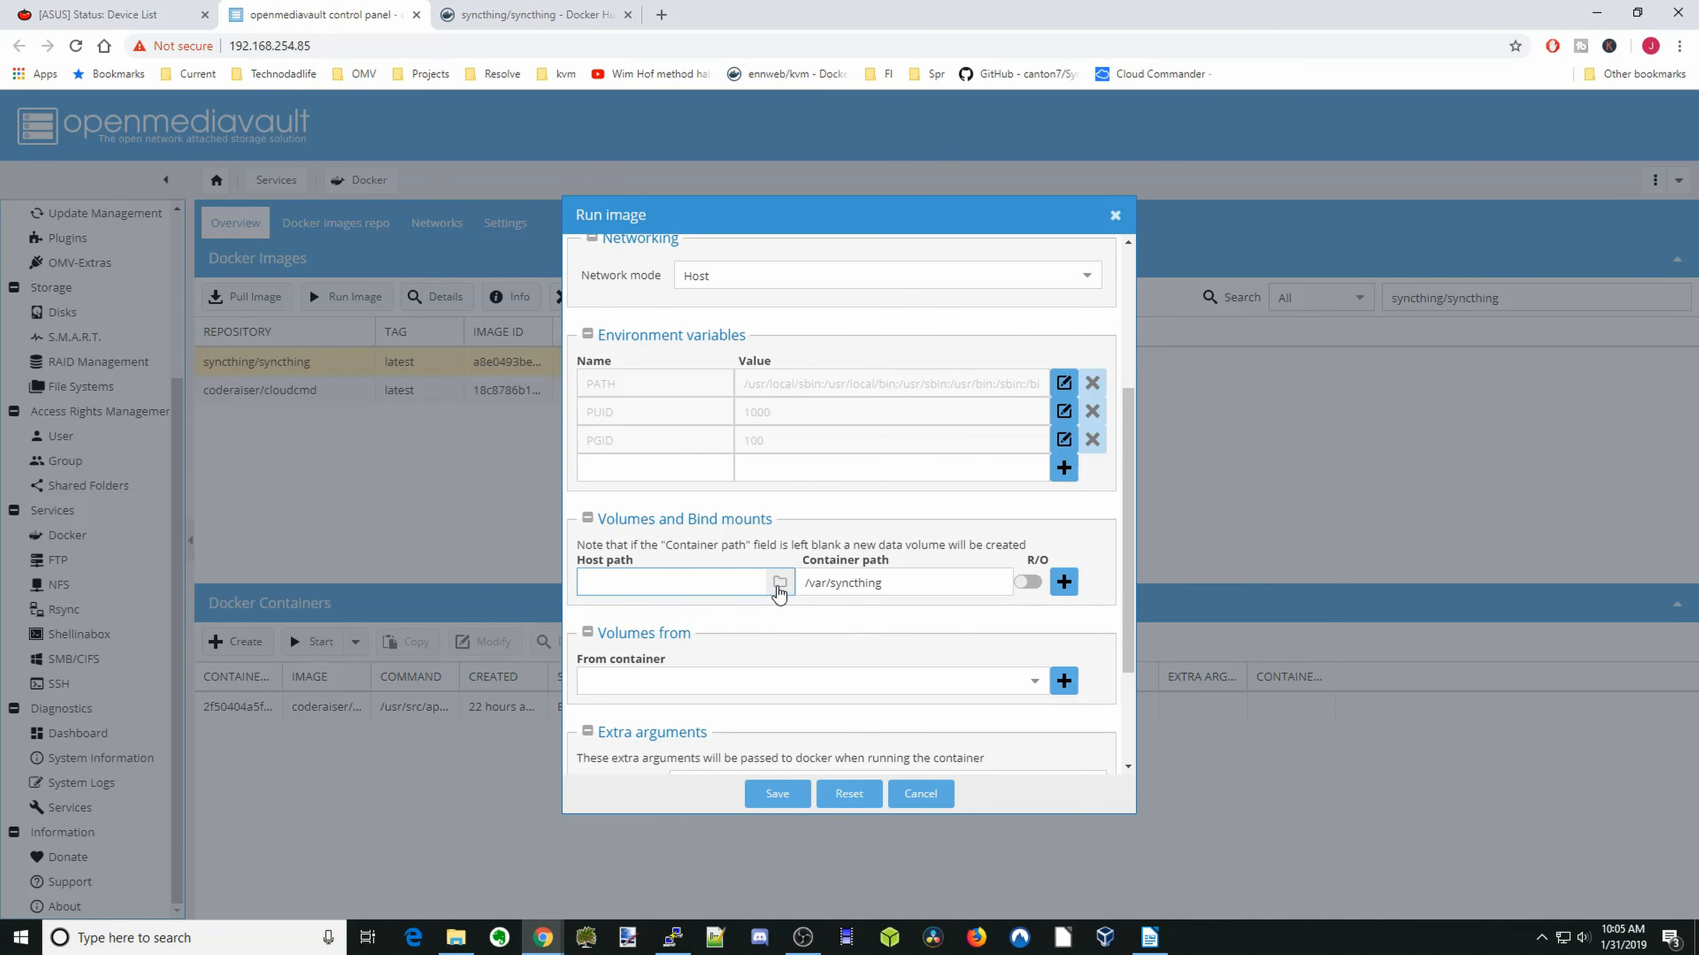
{"action": "left_click", "coordinate": [779, 584]}
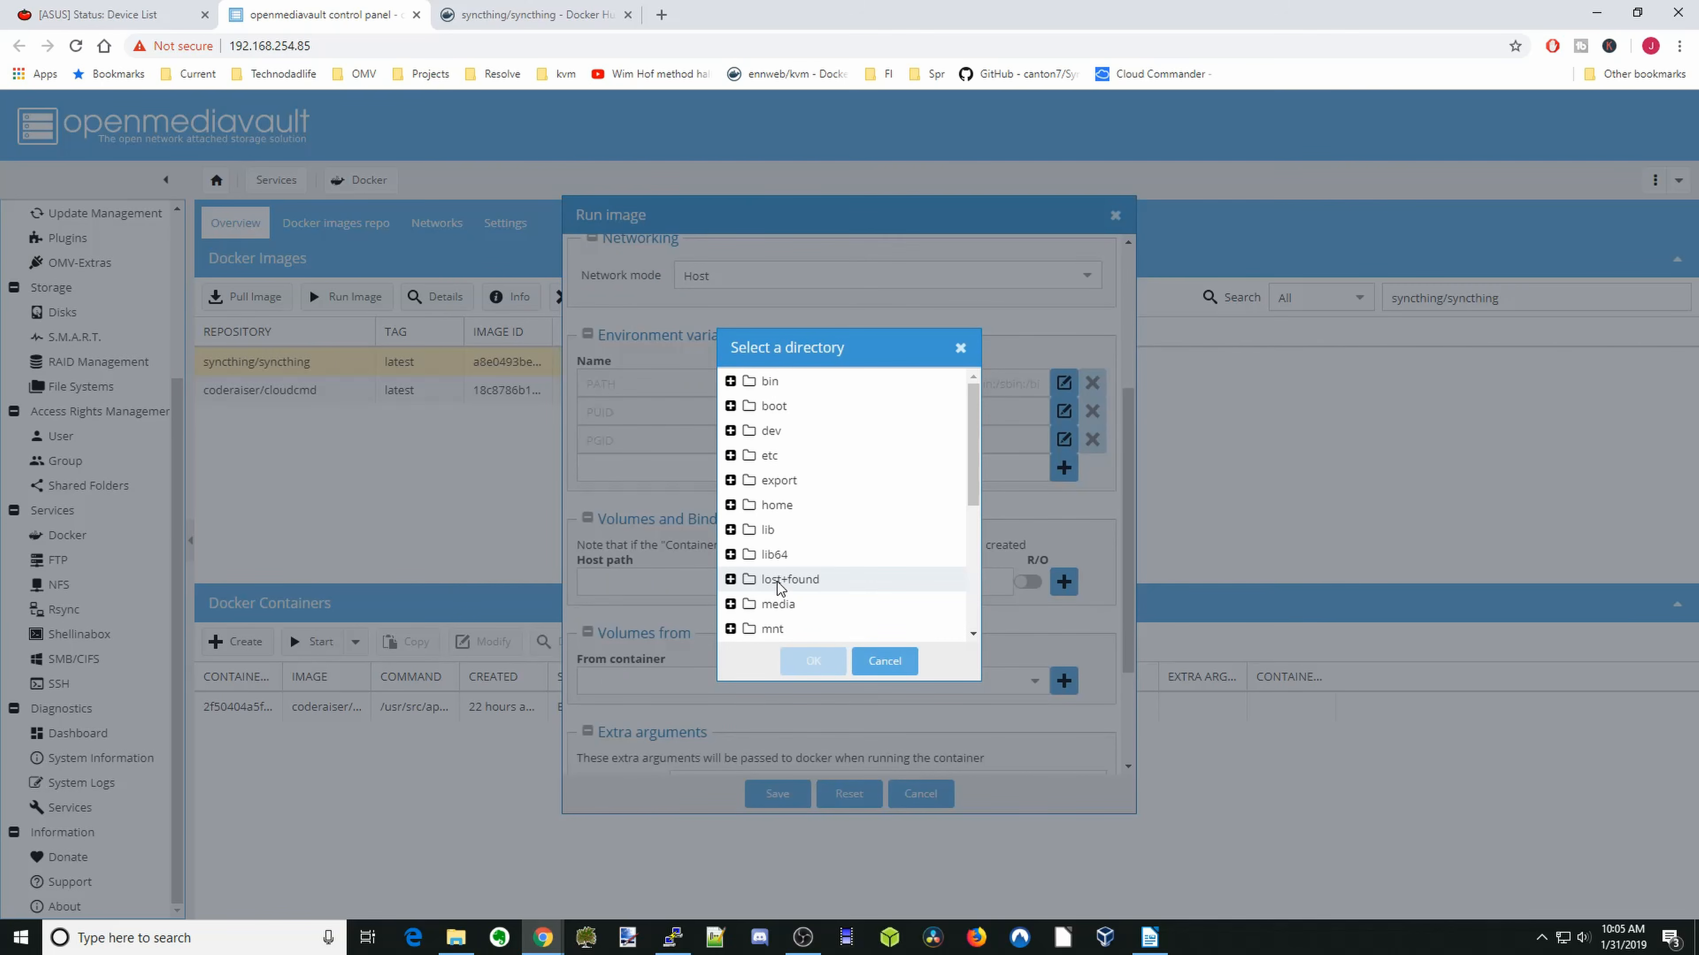
{"action": "scroll", "coordinate": [779, 587], "scroll_direction": "down", "scroll_amount": 2}
{"action": "scroll", "coordinate": [783, 575], "scroll_direction": "down", "scroll_amount": 3}
{"action": "left_click", "coordinate": [801, 513]}
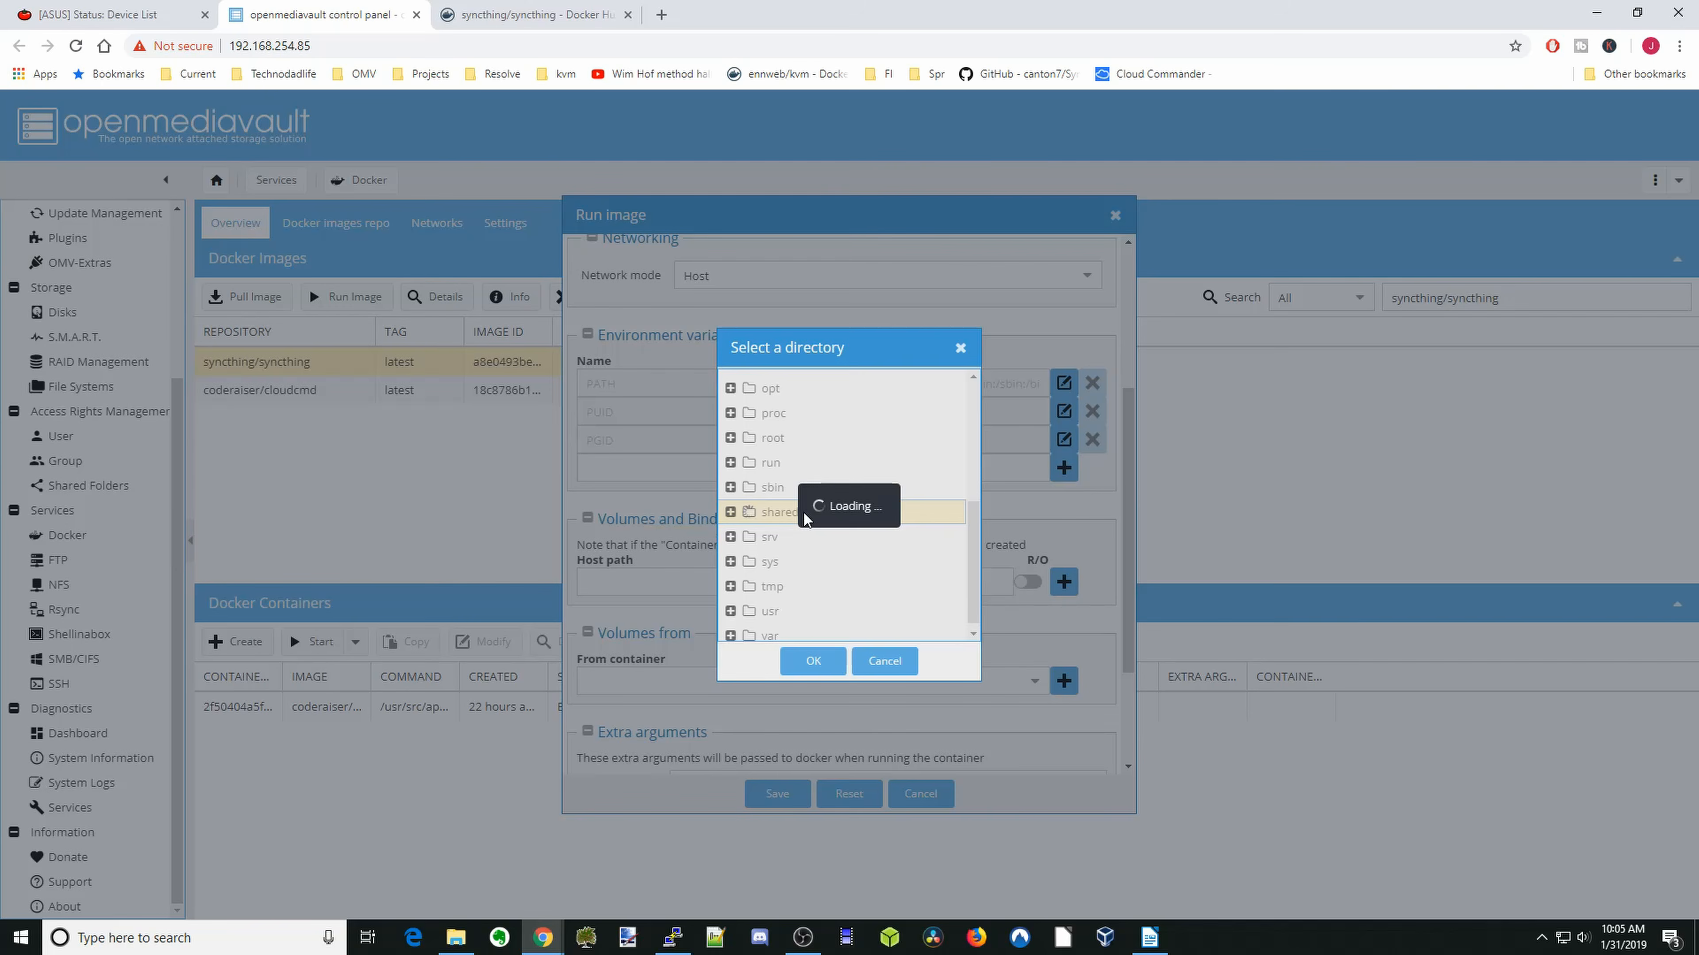
{"action": "left_click", "coordinate": [809, 562]}
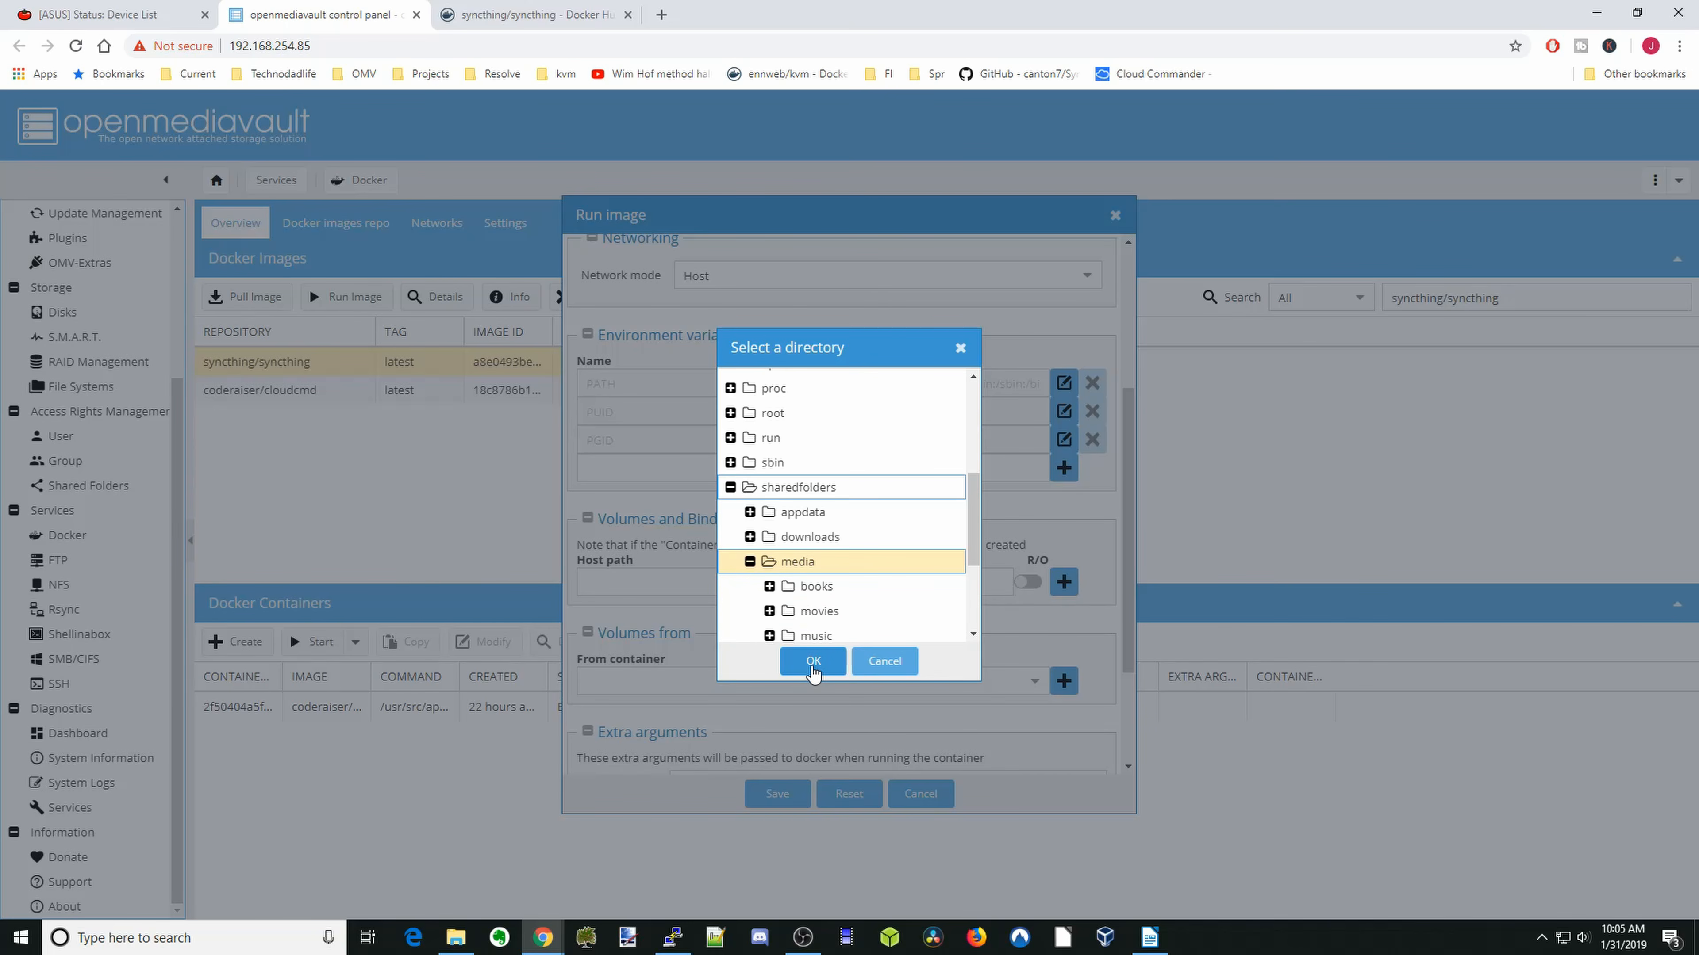
{"action": "left_click", "coordinate": [813, 661]}
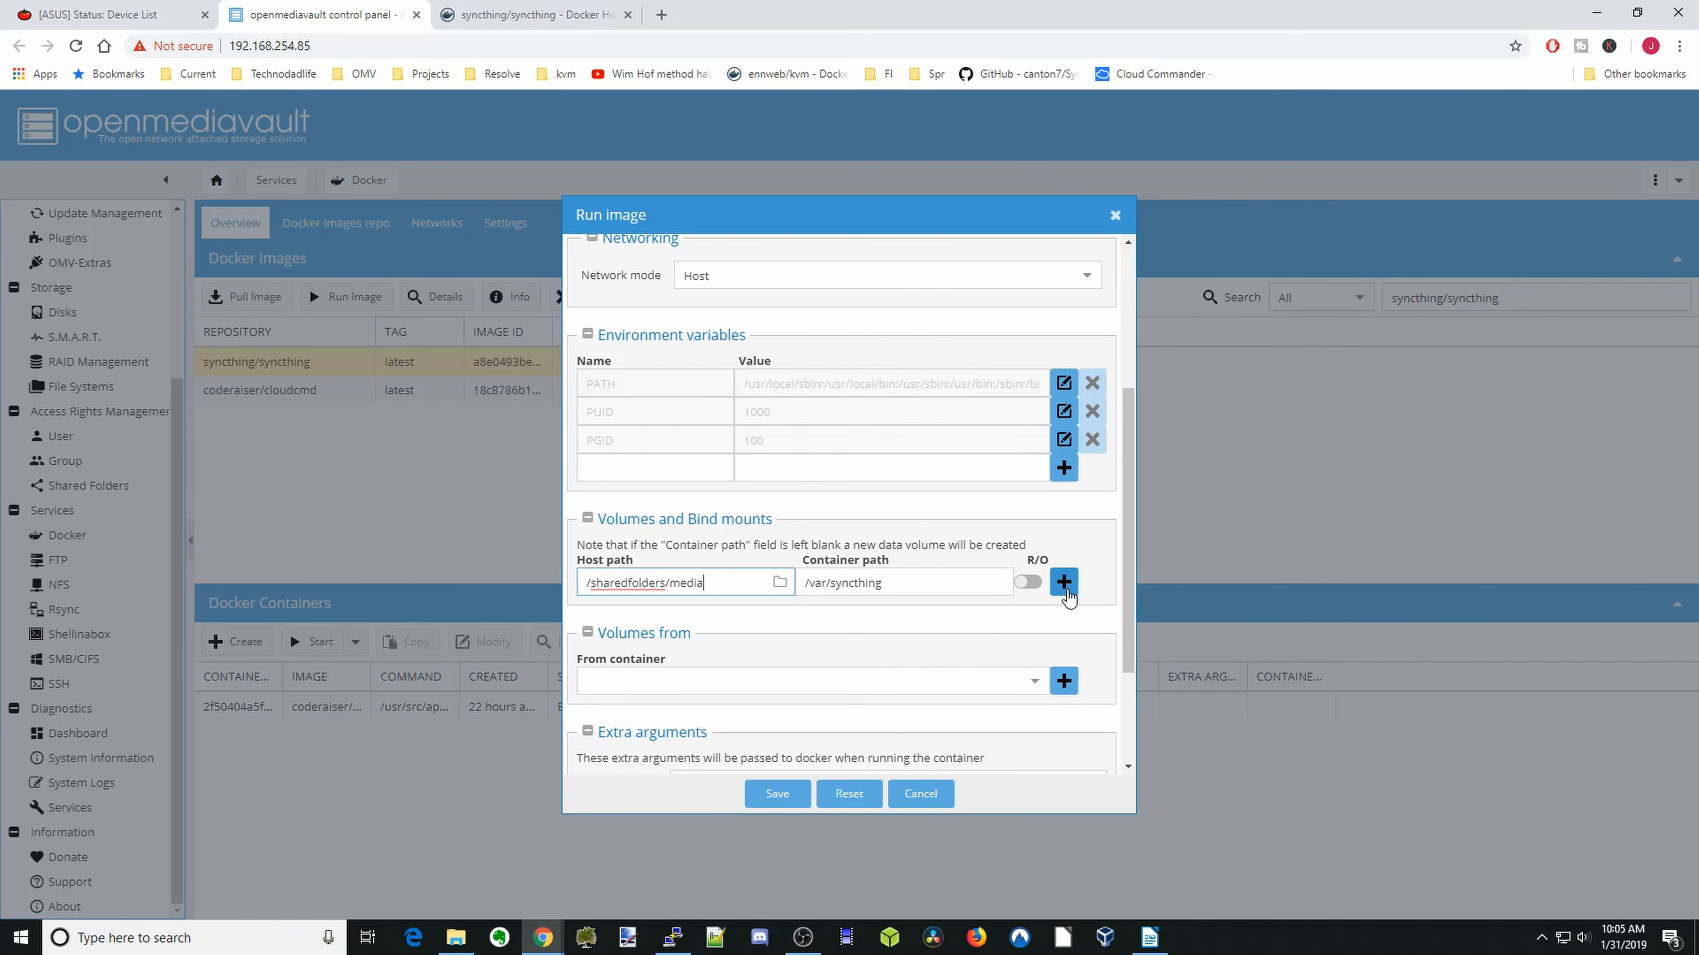
{"action": "left_click", "coordinate": [1064, 582]}
- Enter /var/syncthing/config as the container path of a second bind mount
{"action": "left_click", "coordinate": [902, 607]}
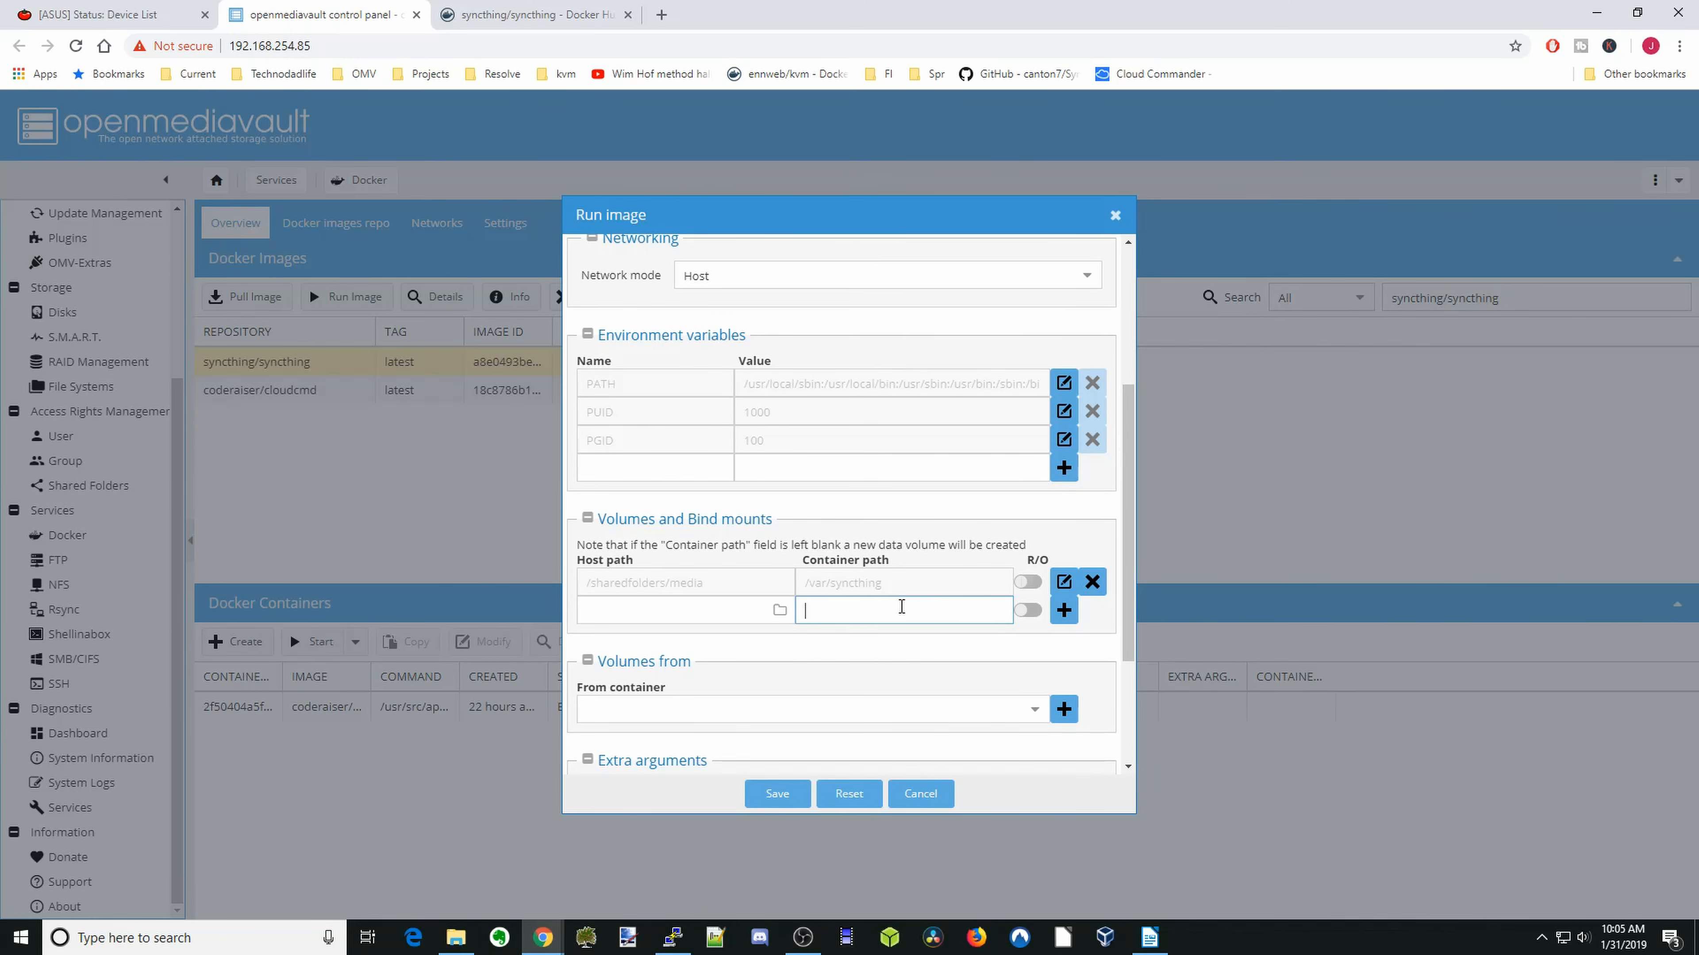
{"action": "type", "text": "/var/syncthing"}
{"action": "left_click", "coordinate": [890, 606]}
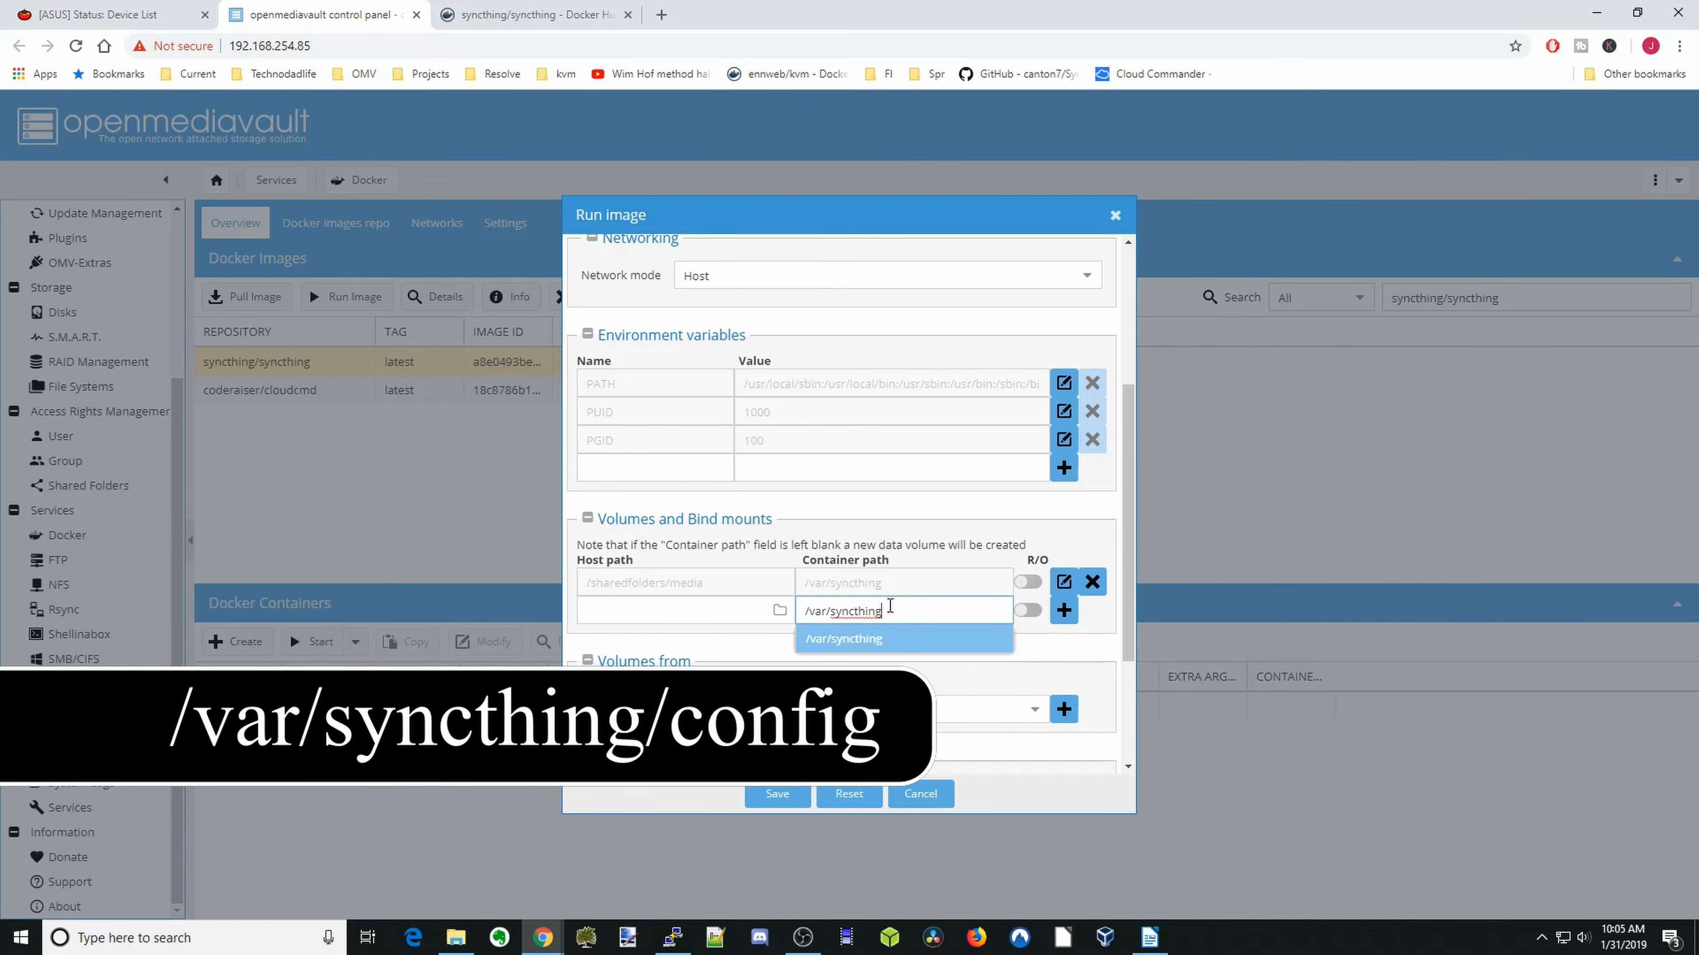
{"action": "type", "text": "/confi"}
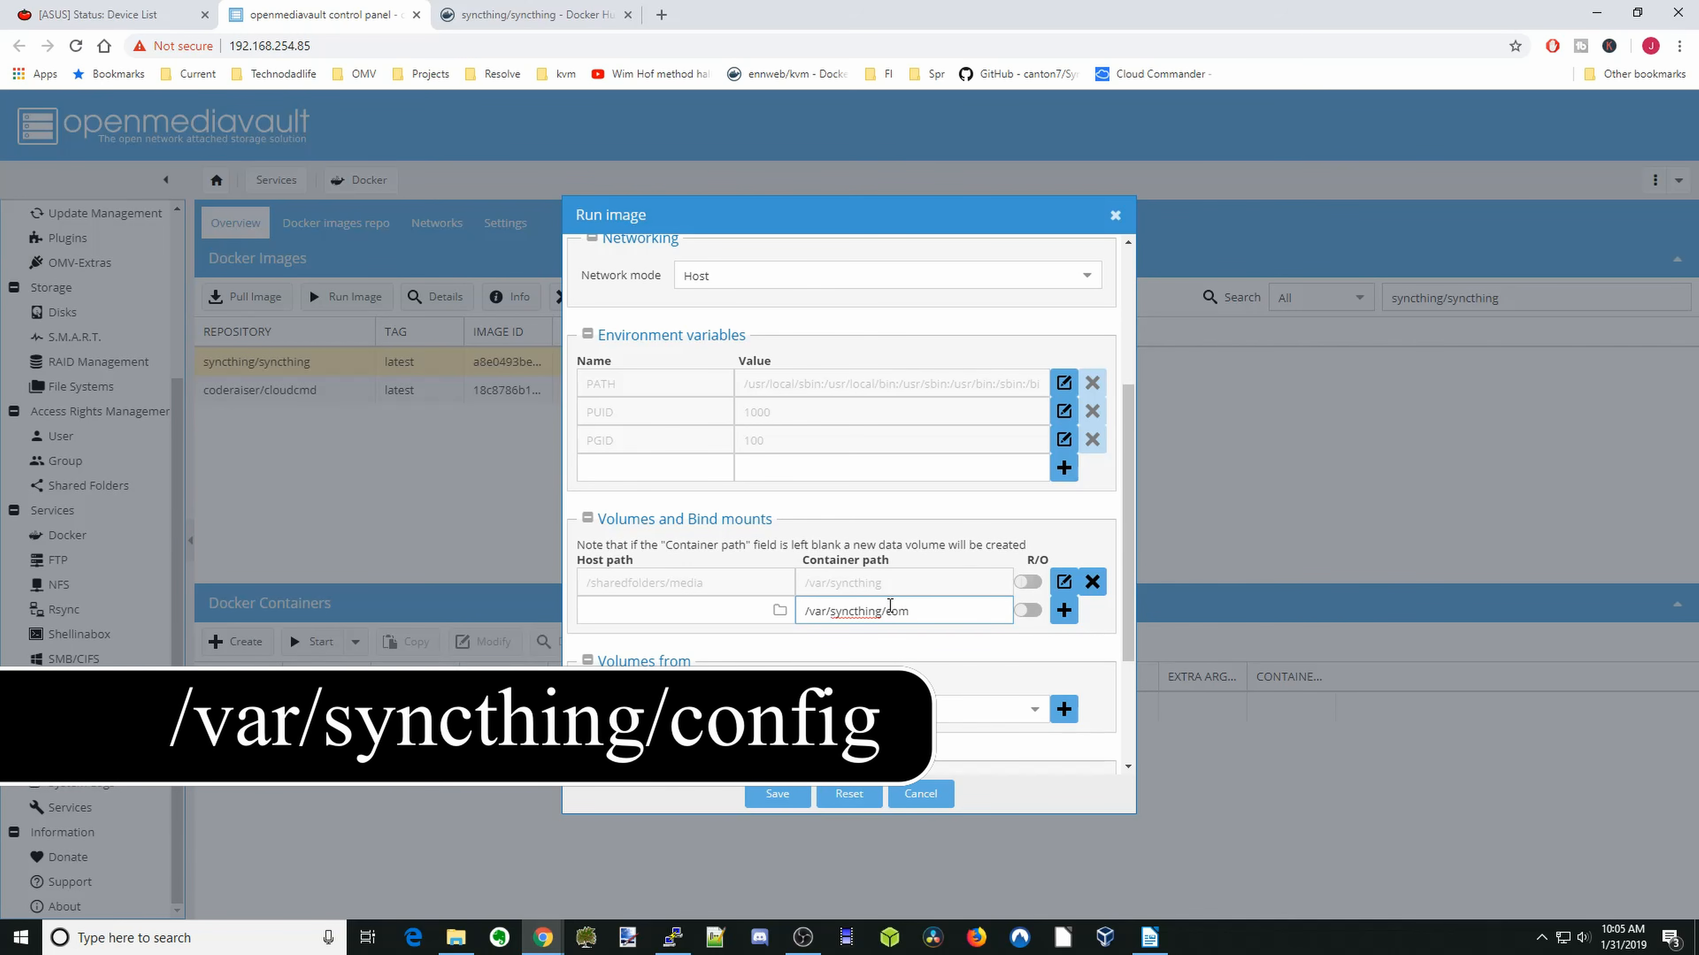
{"action": "type", "text": "g"}
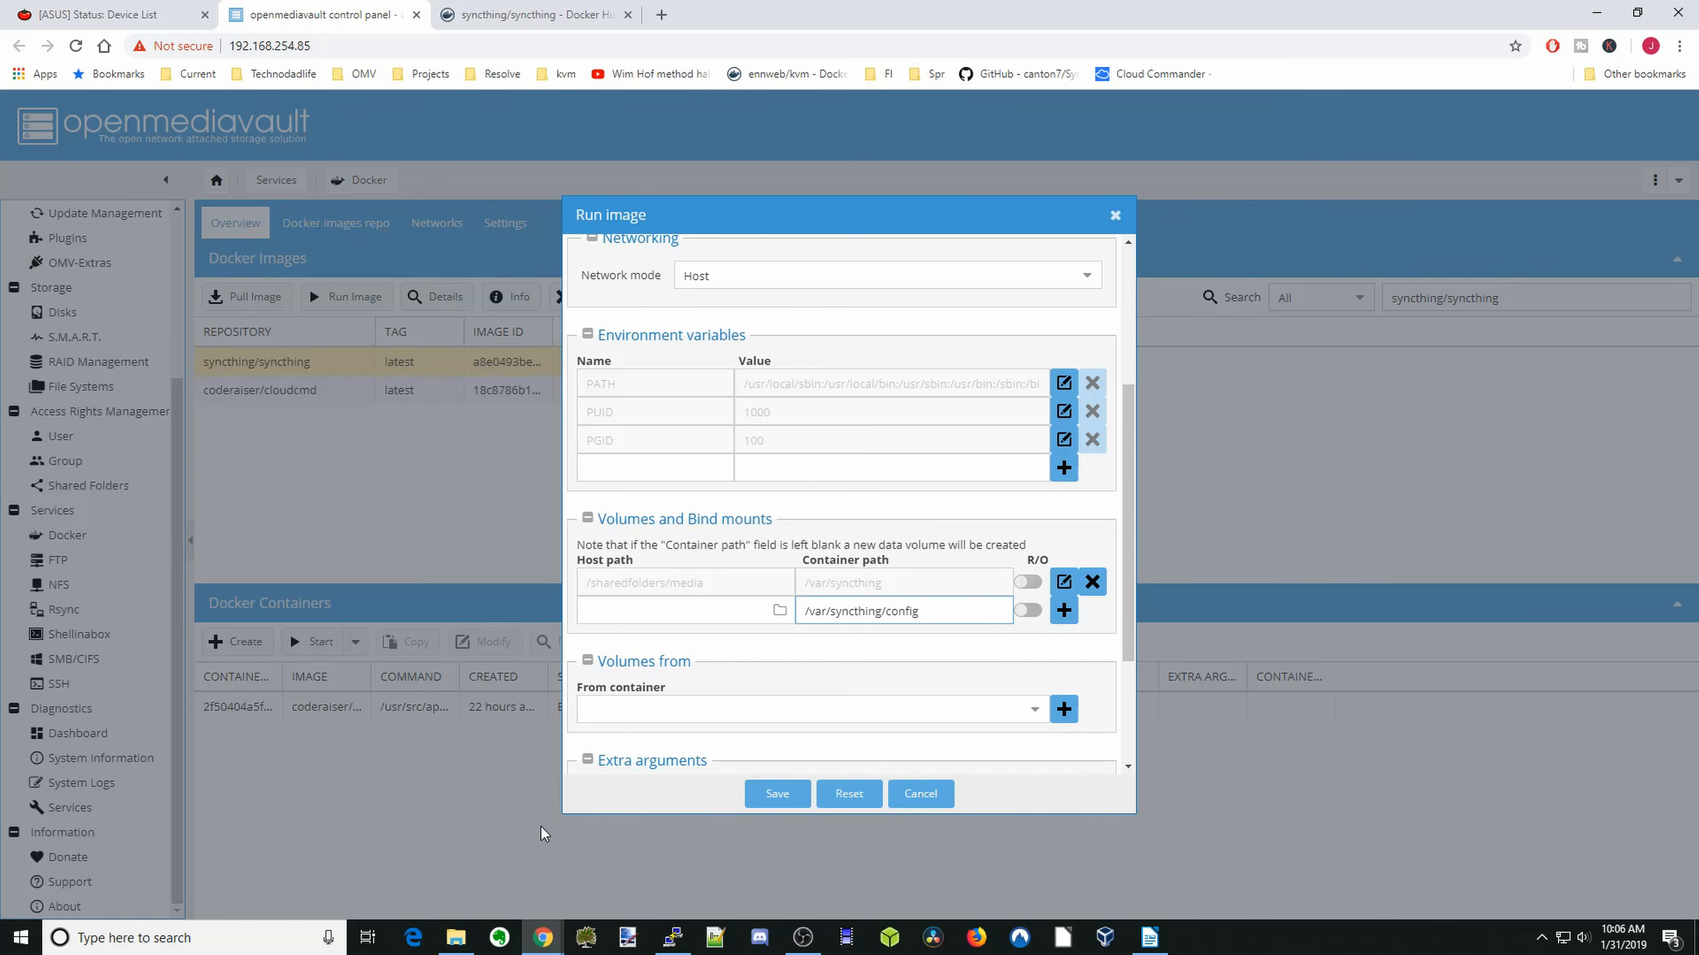
- Switch to File Explorer, create a folder named syncthing in the appdata network share, and put the window away
{"action": "left_click", "coordinate": [455, 938]}
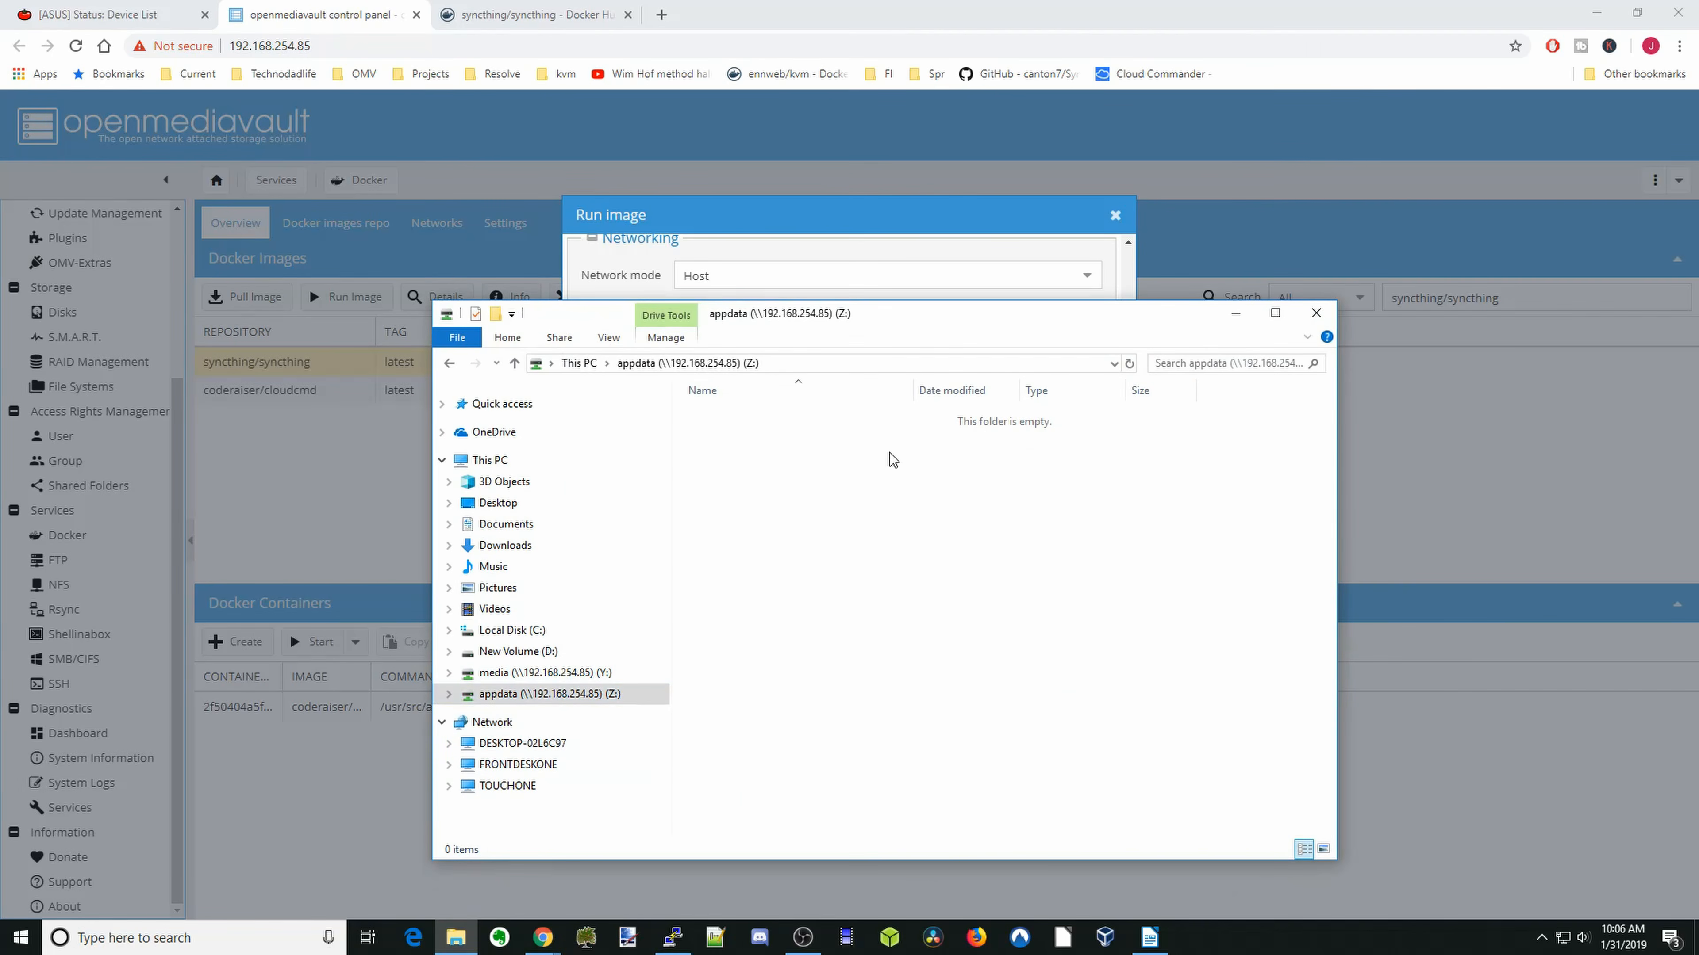
{"action": "right_click", "coordinate": [776, 452]}
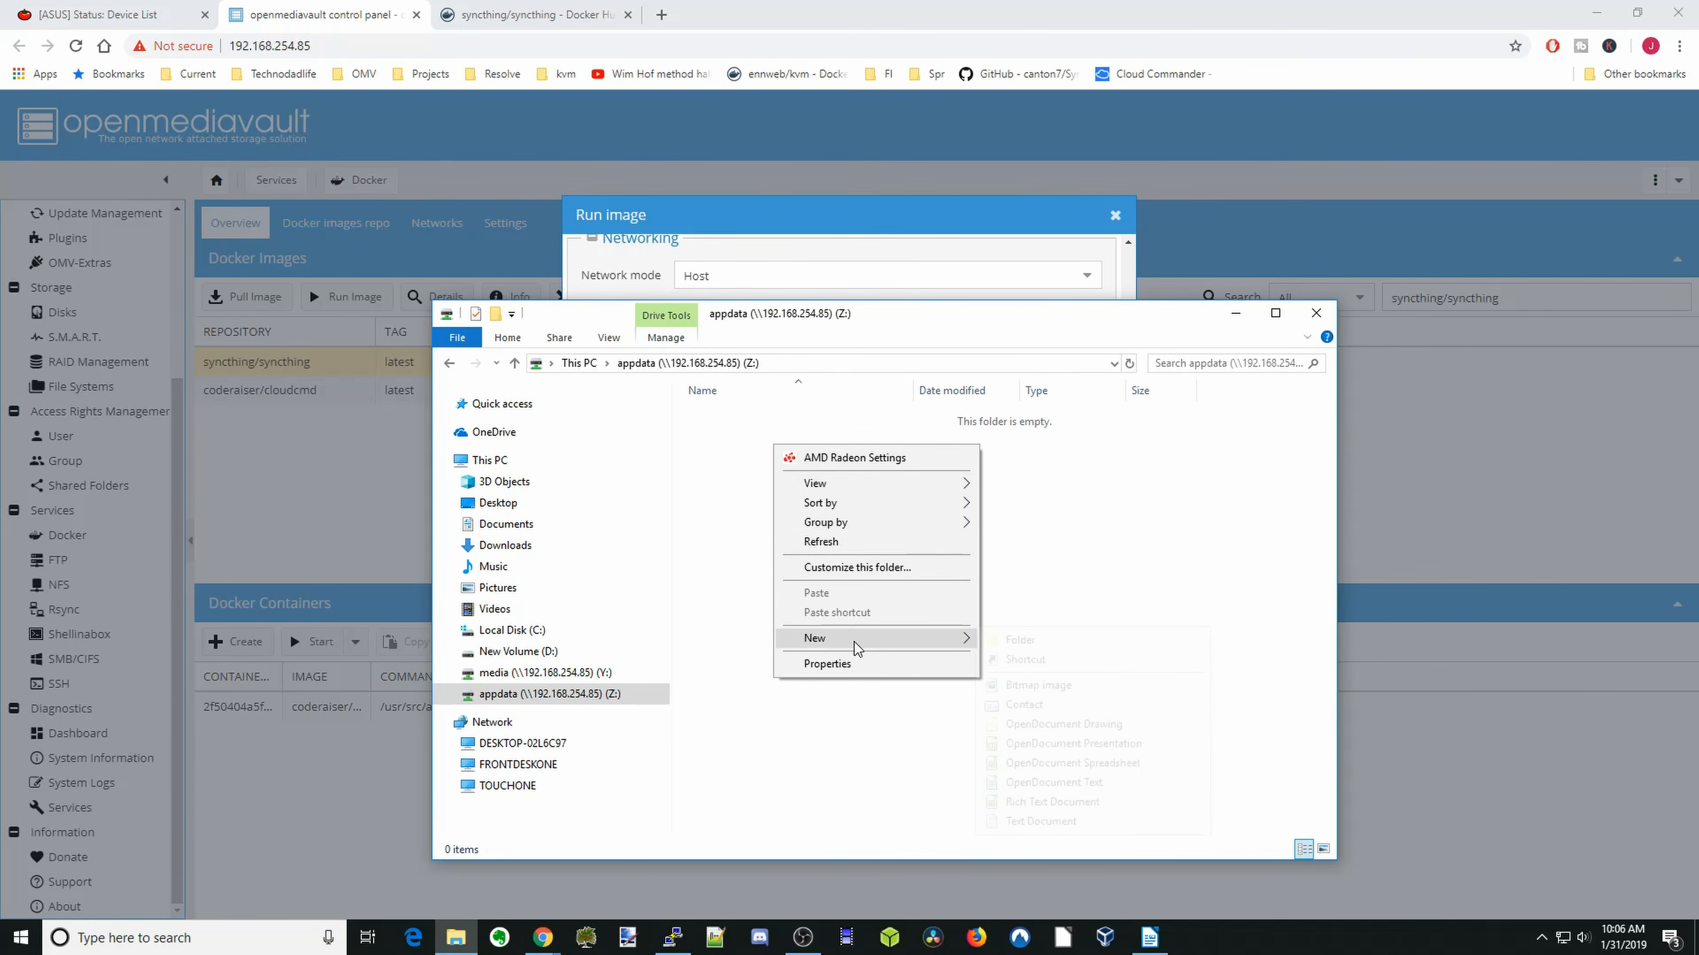
{"action": "mouse_move", "coordinate": [854, 639]}
{"action": "left_click", "coordinate": [1019, 640]}
{"action": "type", "text": "sy"}
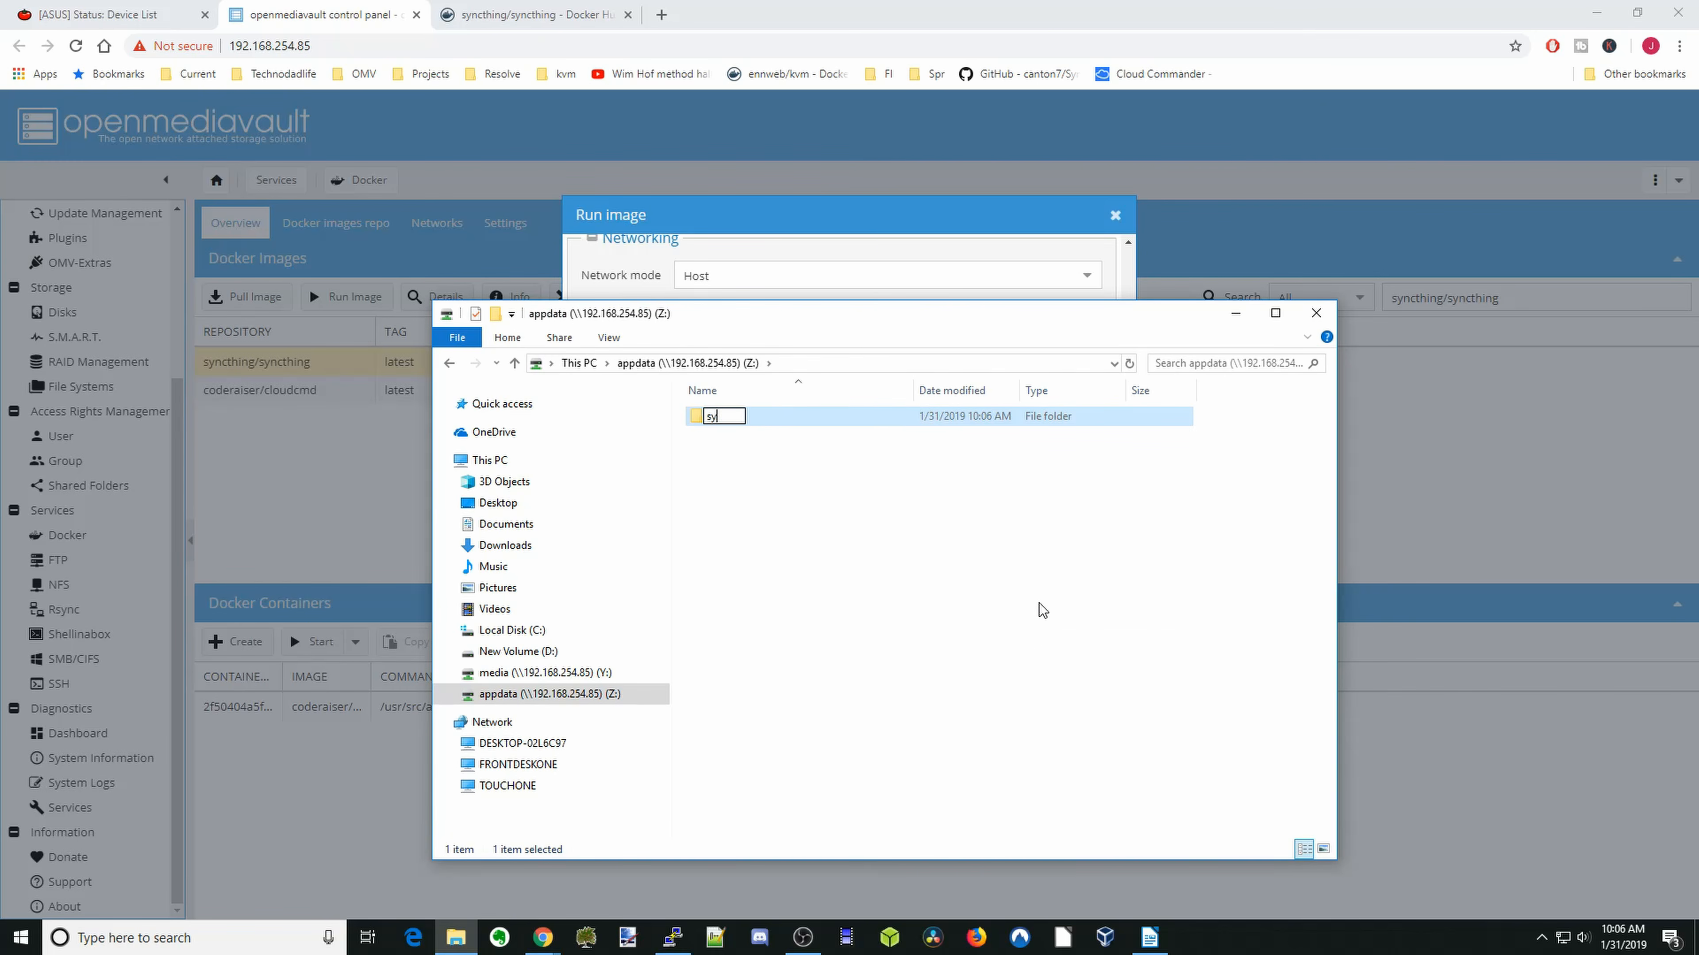
{"action": "type", "text": "ncthing"}
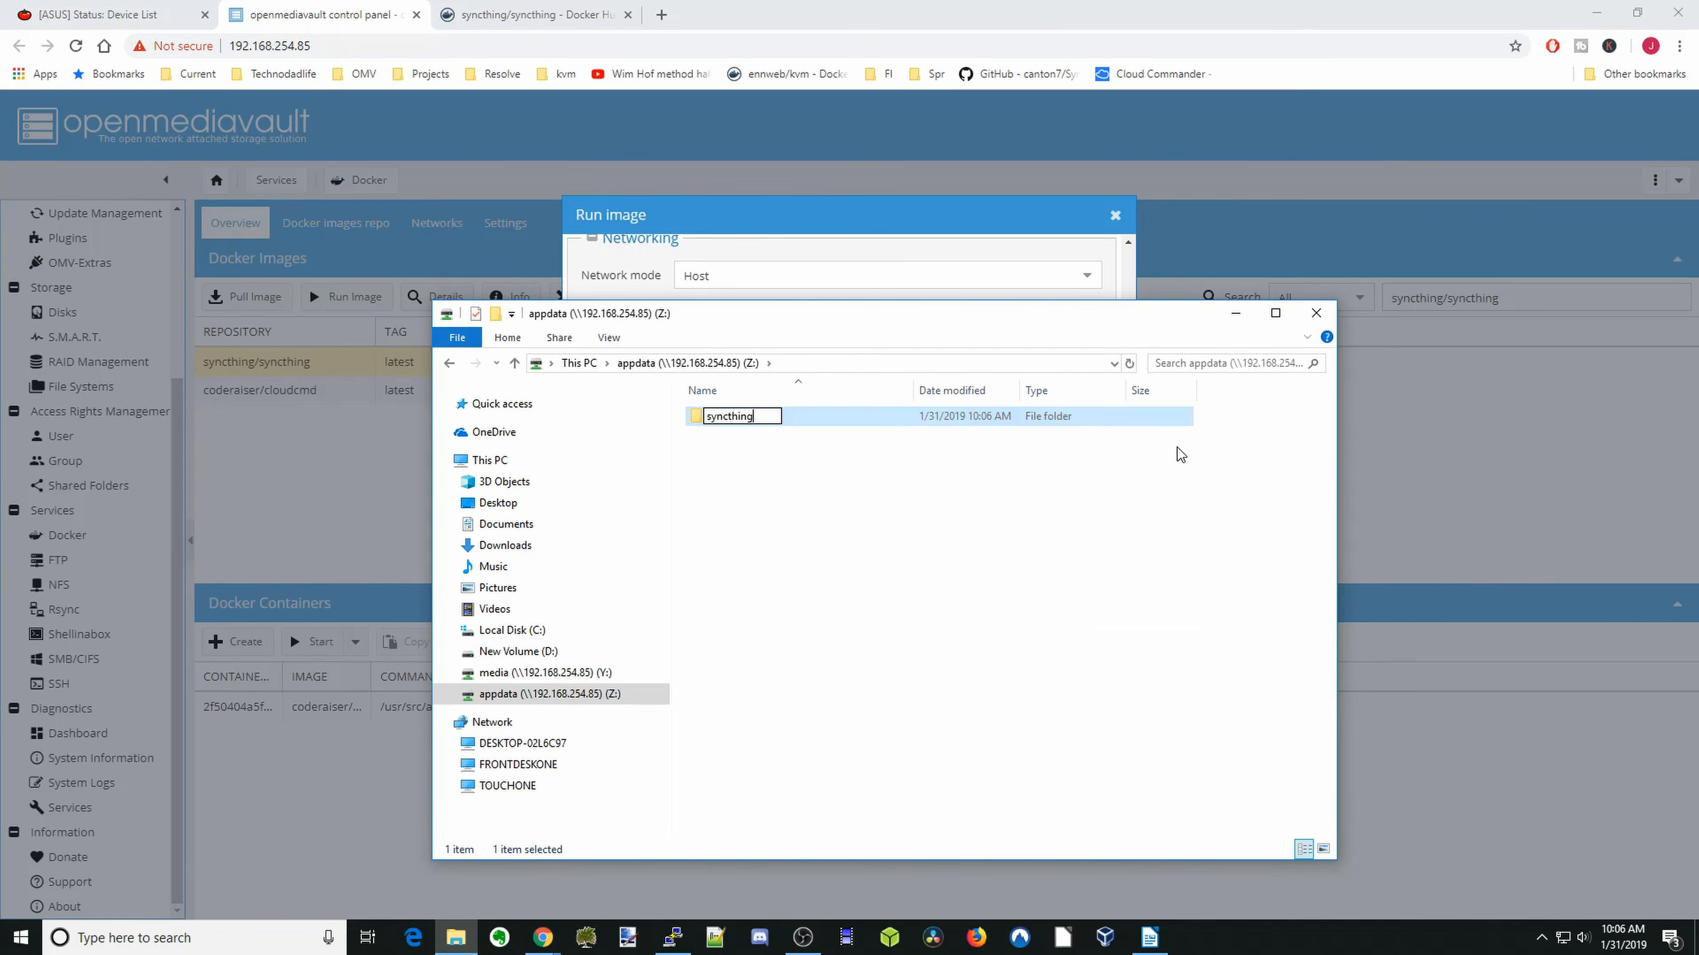
{"action": "left_click", "coordinate": [1235, 313]}
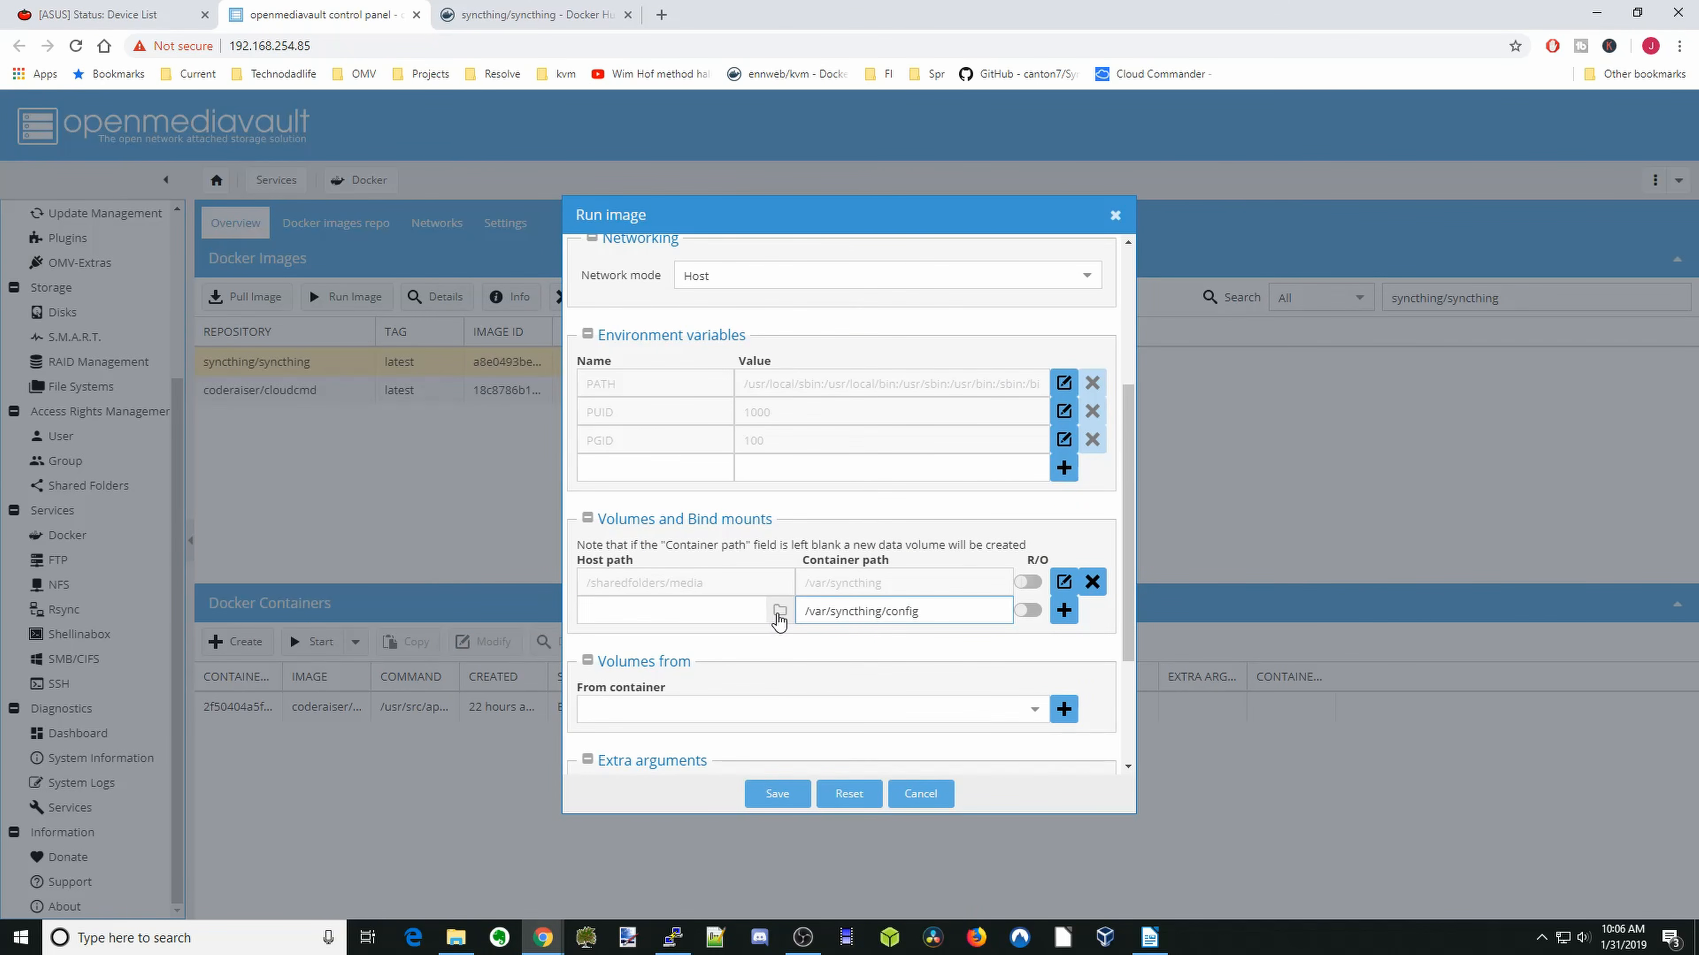
- Choose /sharedfolders/appdata/syncthing as the second mount's host path, add the mount and save the settings to run the container
{"action": "left_click", "coordinate": [779, 612]}
{"action": "scroll", "coordinate": [782, 565], "scroll_direction": "down", "scroll_amount": 5}
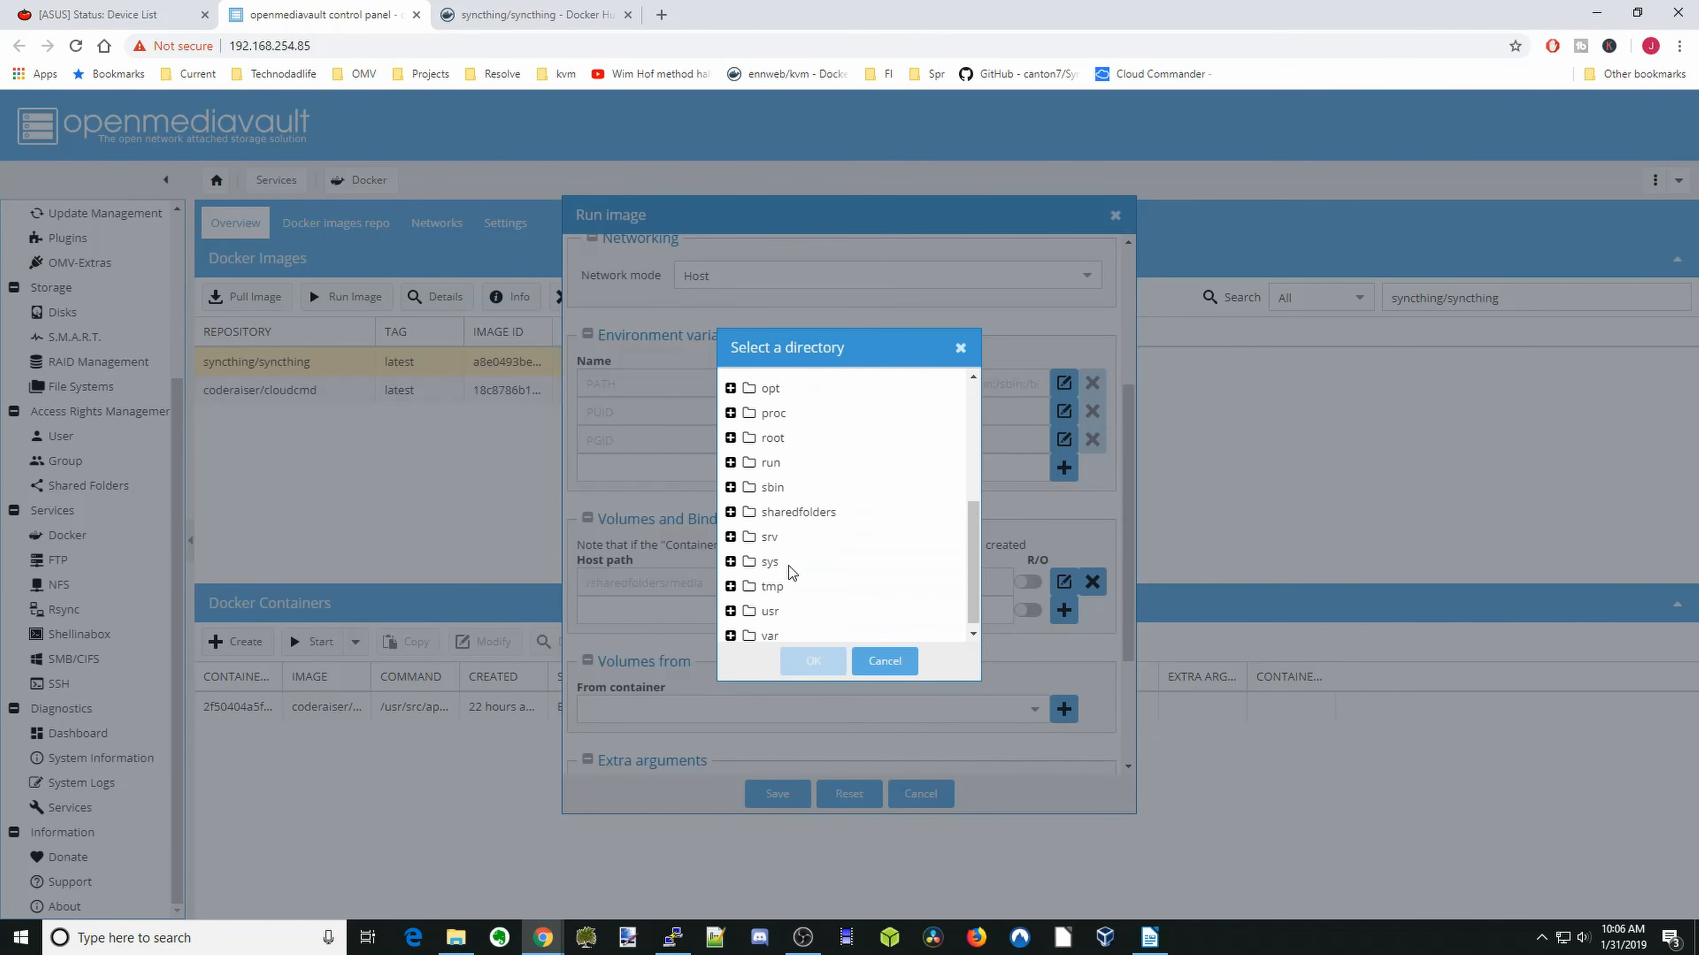
{"action": "left_click", "coordinate": [806, 519]}
{"action": "double_click", "coordinate": [806, 520]}
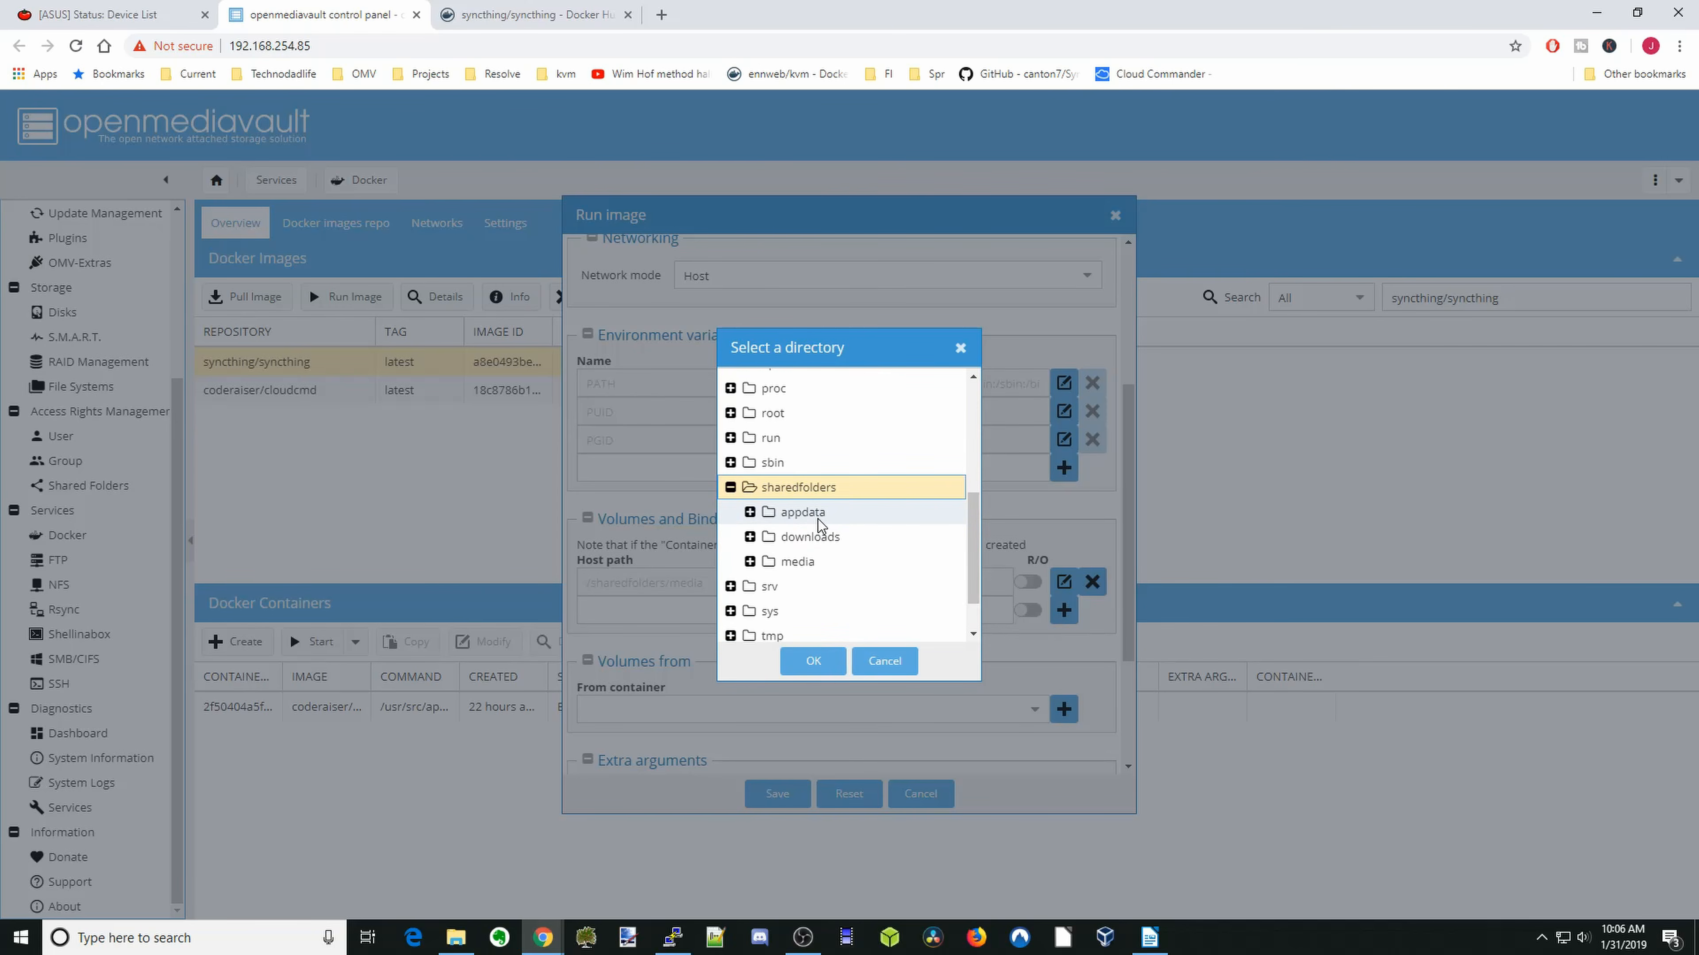
{"action": "double_click", "coordinate": [818, 520]}
{"action": "left_click", "coordinate": [826, 536]}
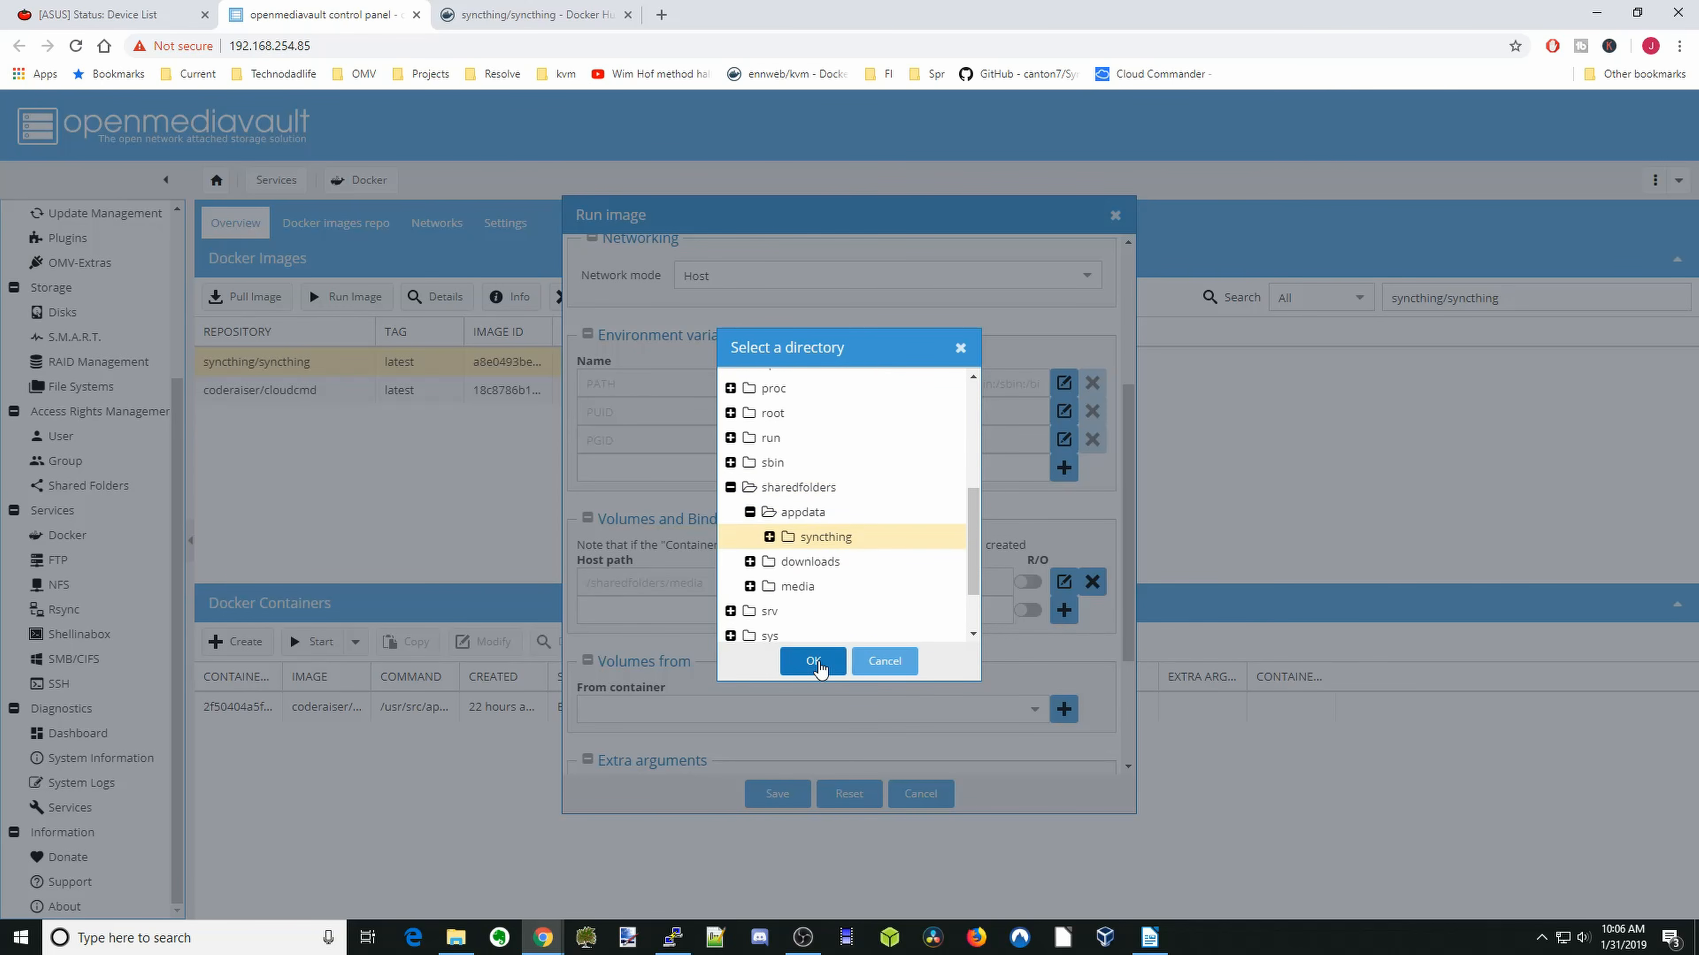
{"action": "left_click", "coordinate": [817, 663]}
{"action": "left_click", "coordinate": [1064, 610]}
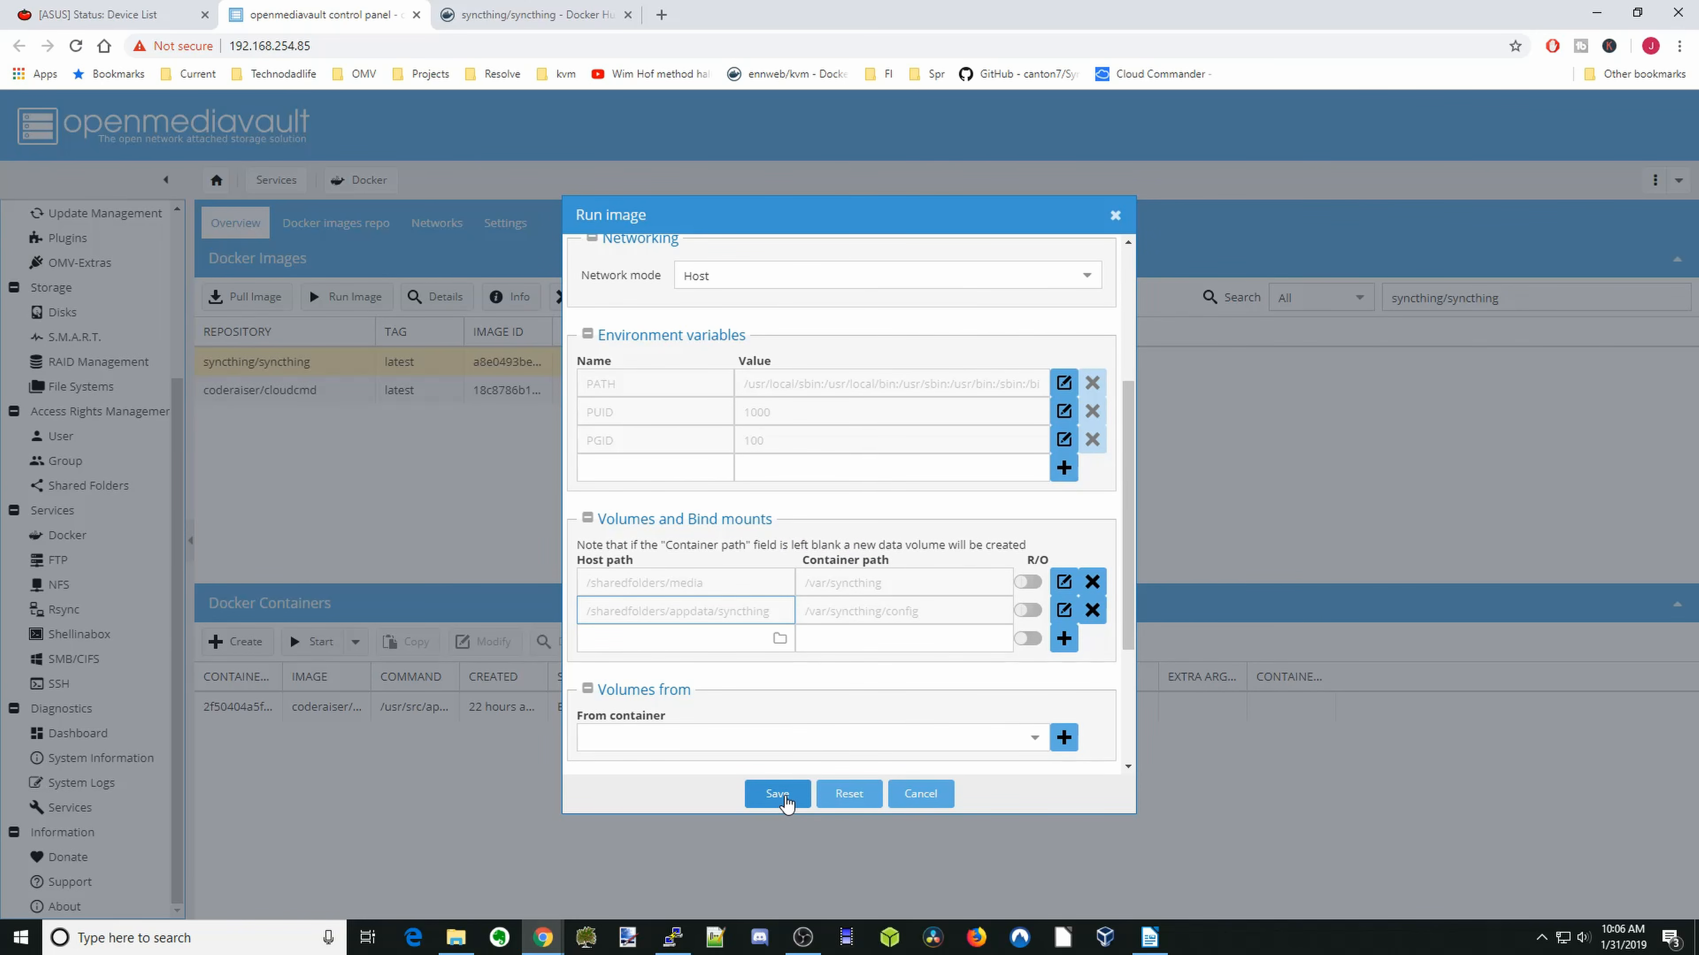
{"action": "left_click", "coordinate": [789, 806]}
- Copy the server address and open 192.168.254.85:8384 in a new browser tab
{"action": "key", "text": "ctrl+l"}
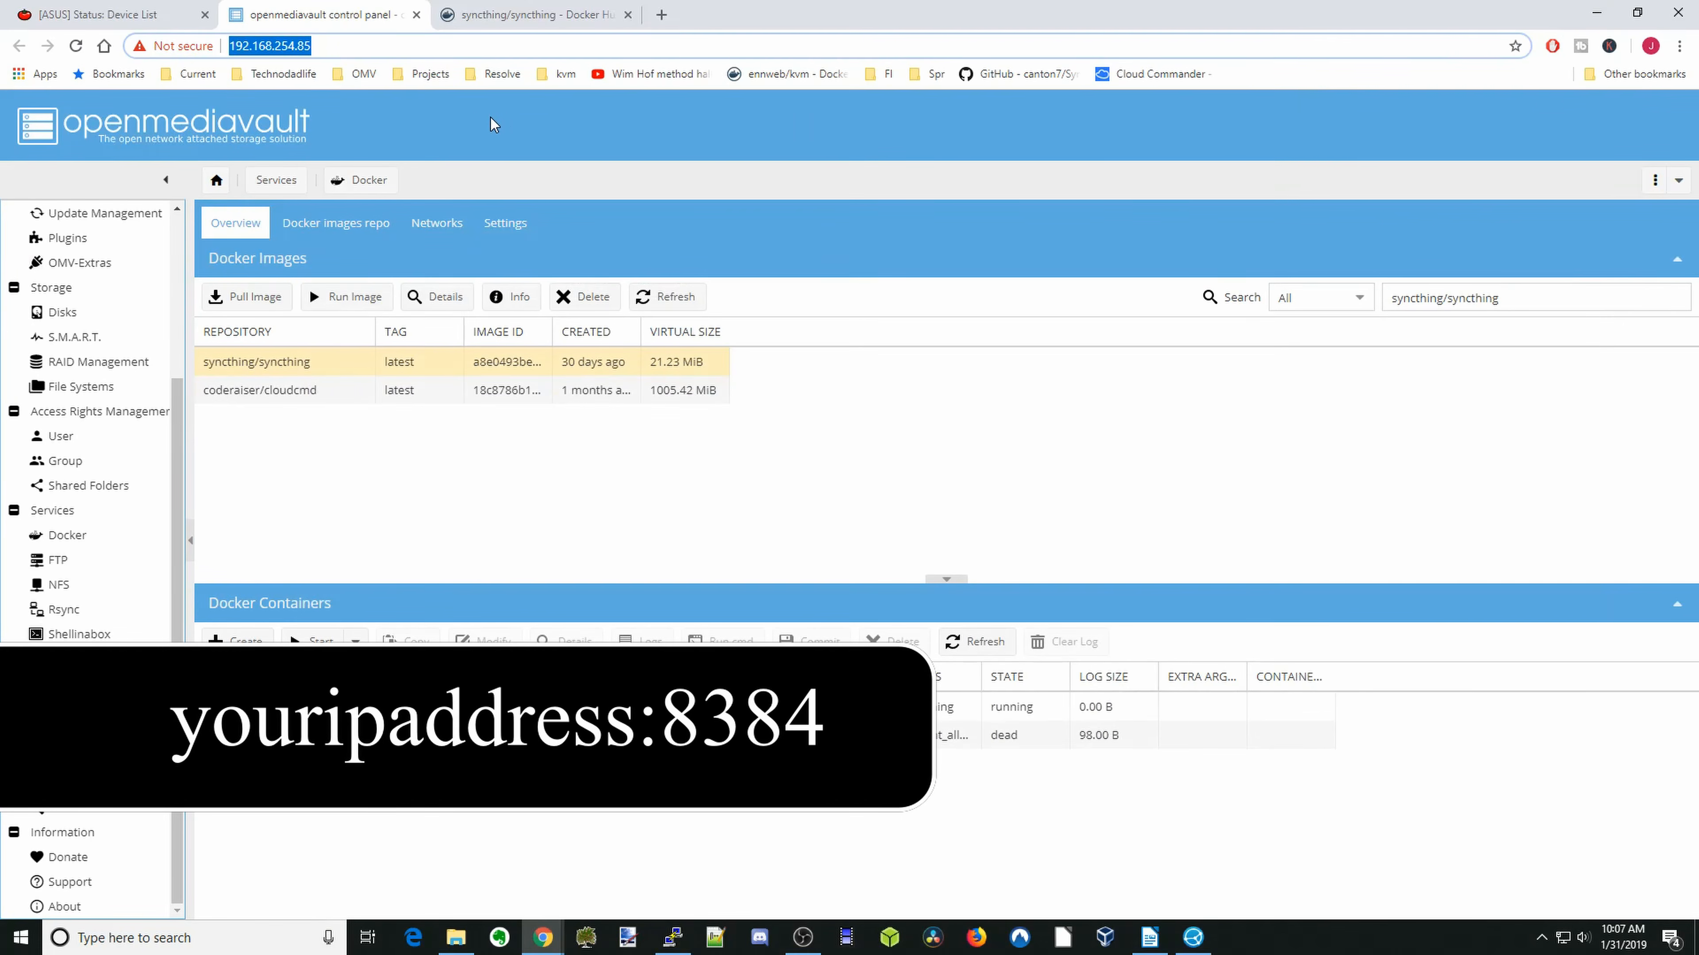
{"action": "right_click", "coordinate": [276, 52]}
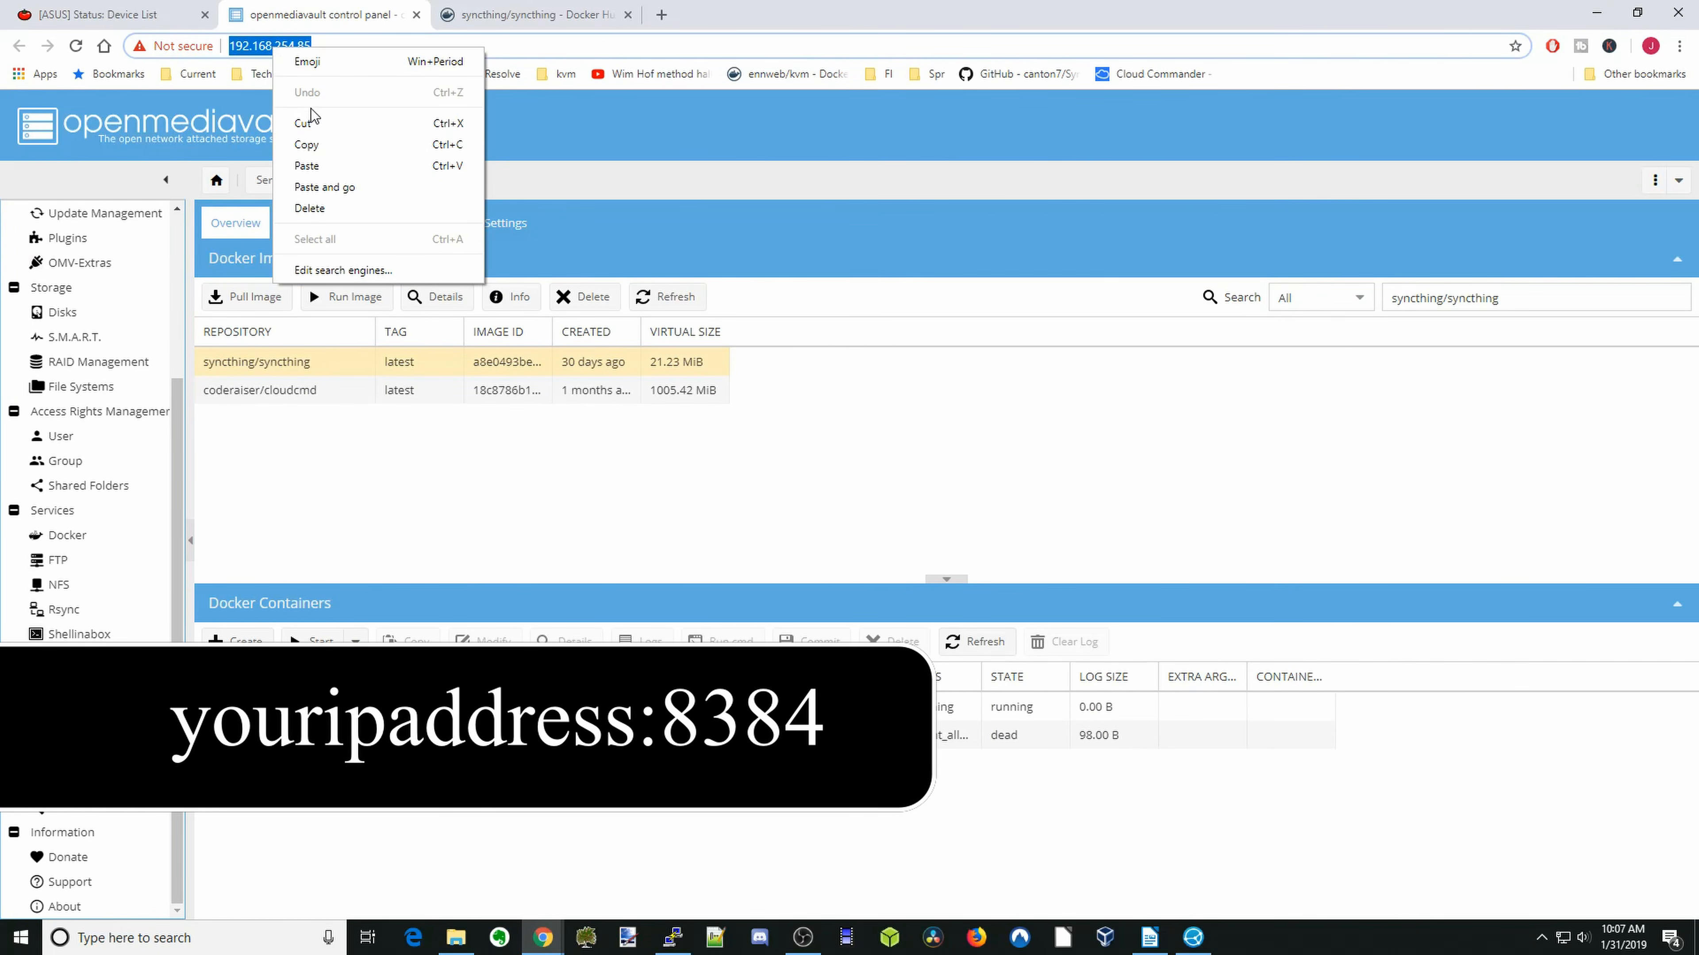
{"action": "left_click", "coordinate": [314, 145]}
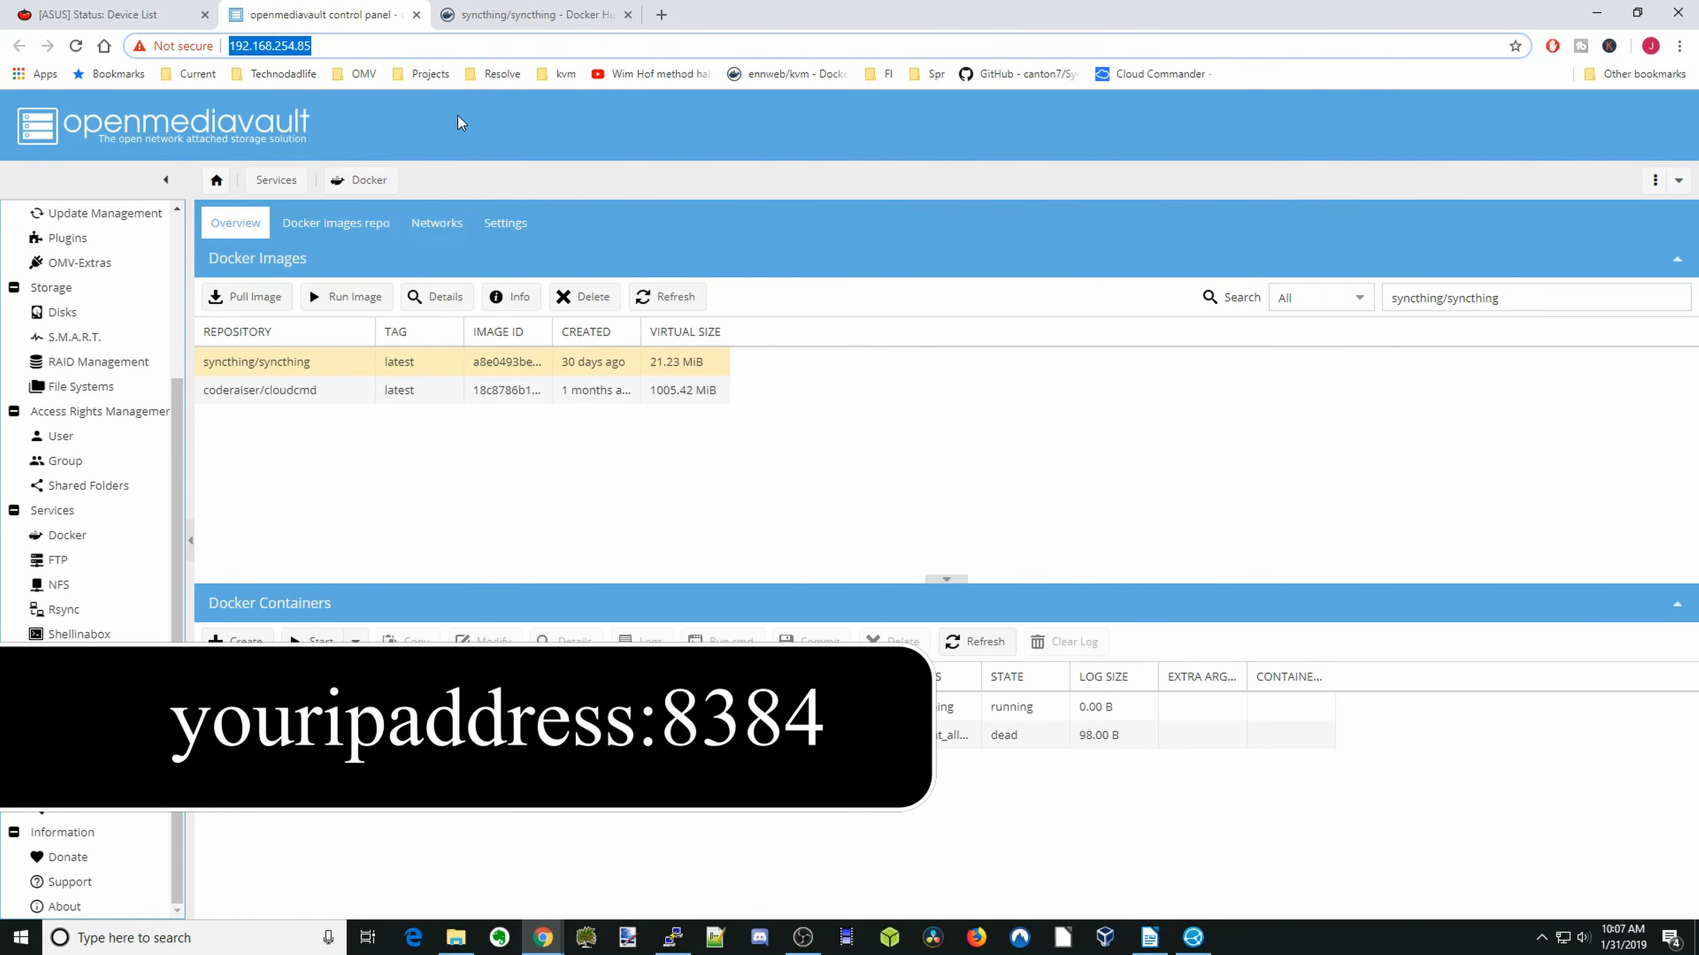
{"action": "left_click", "coordinate": [662, 14]}
{"action": "right_click", "coordinate": [284, 49]}
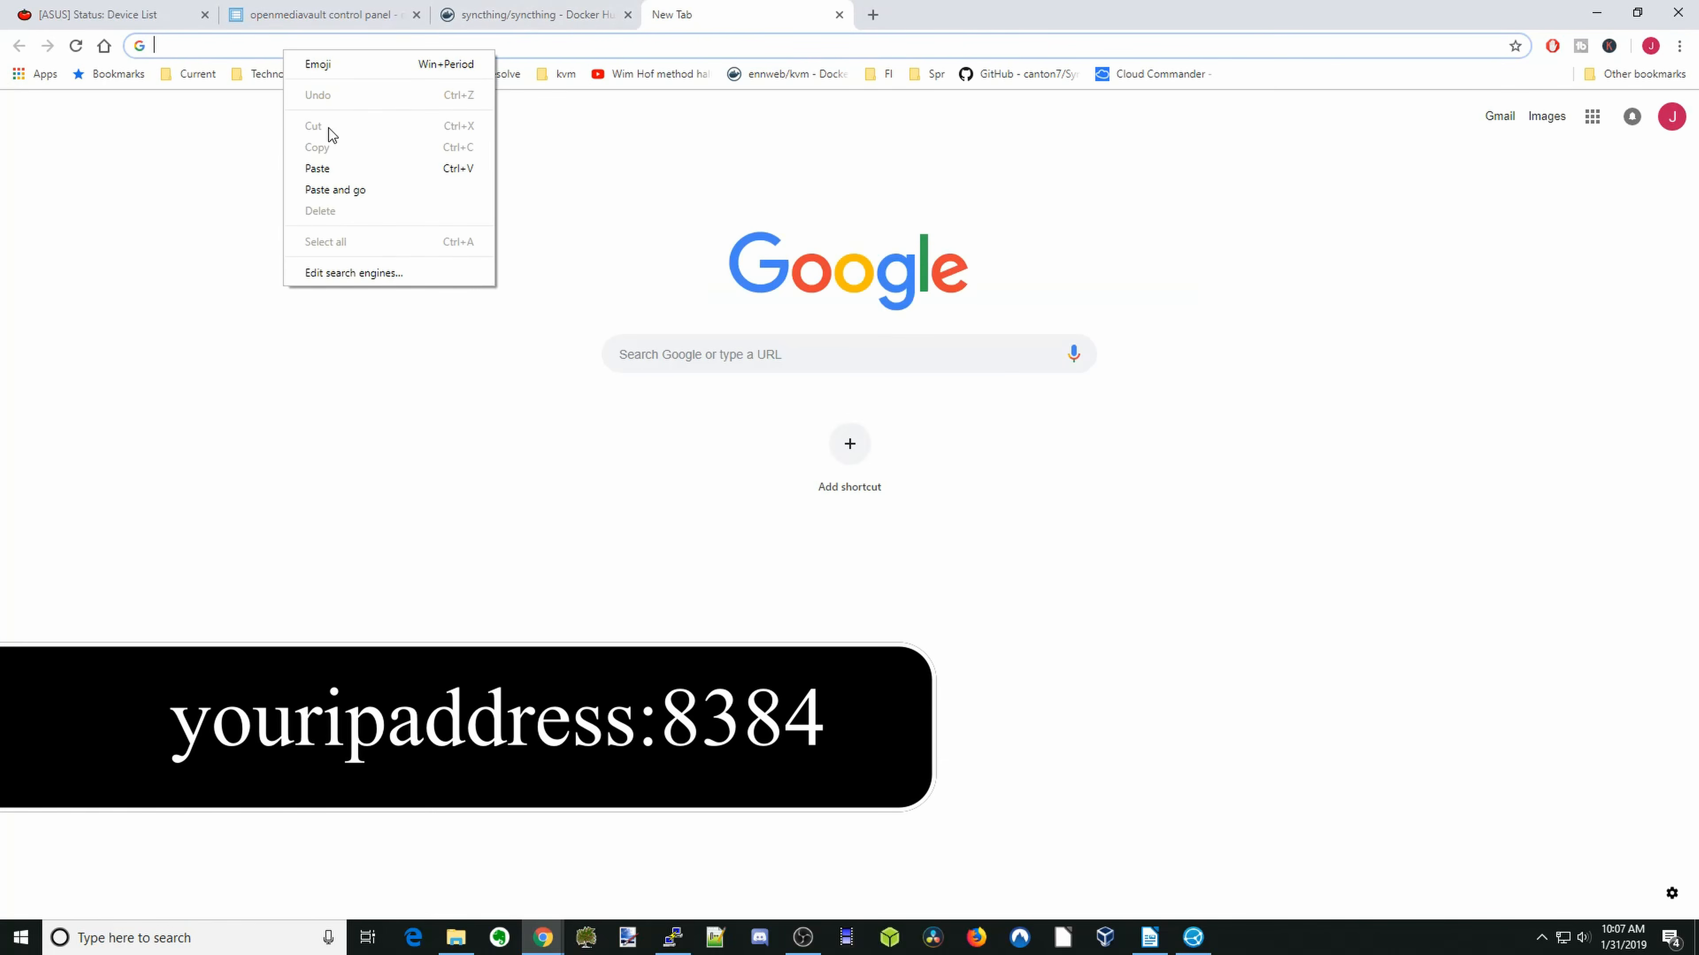
{"action": "left_click", "coordinate": [341, 167]}
{"action": "key", "text": "BackSpace"}
{"action": "type", "text": ":8384"}
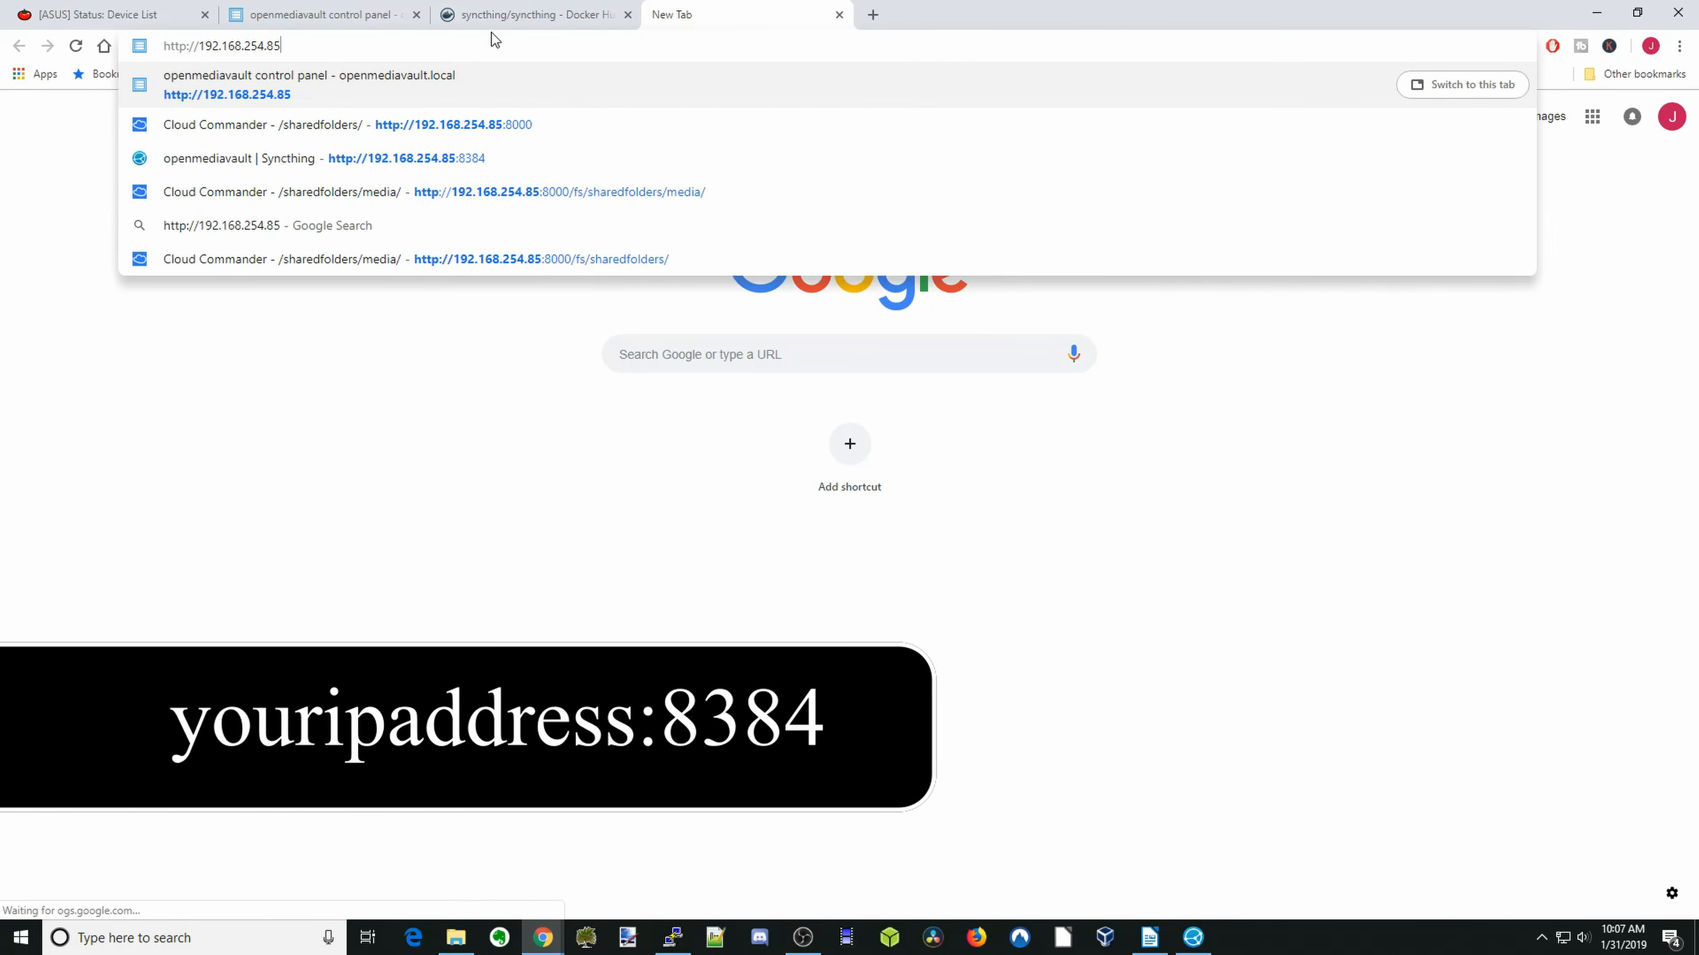
{"action": "key", "text": "Return"}
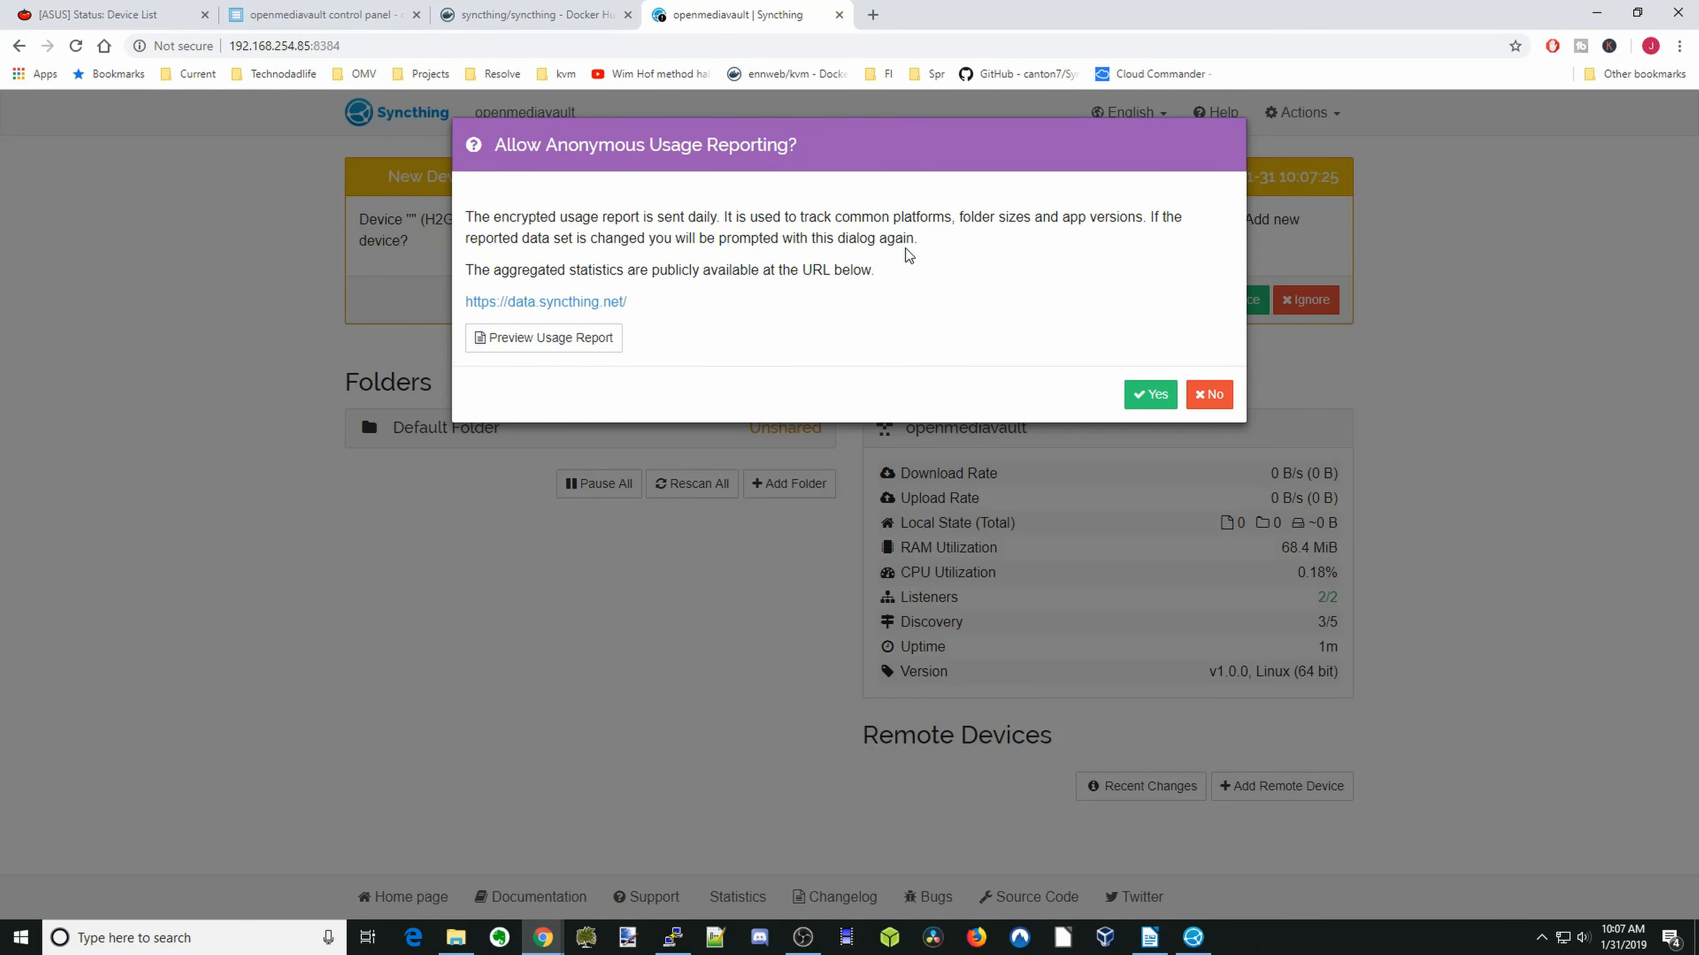
- Decline anonymous usage reporting and remove the Default Folder from the server's Syncthing
{"action": "left_click", "coordinate": [1207, 394]}
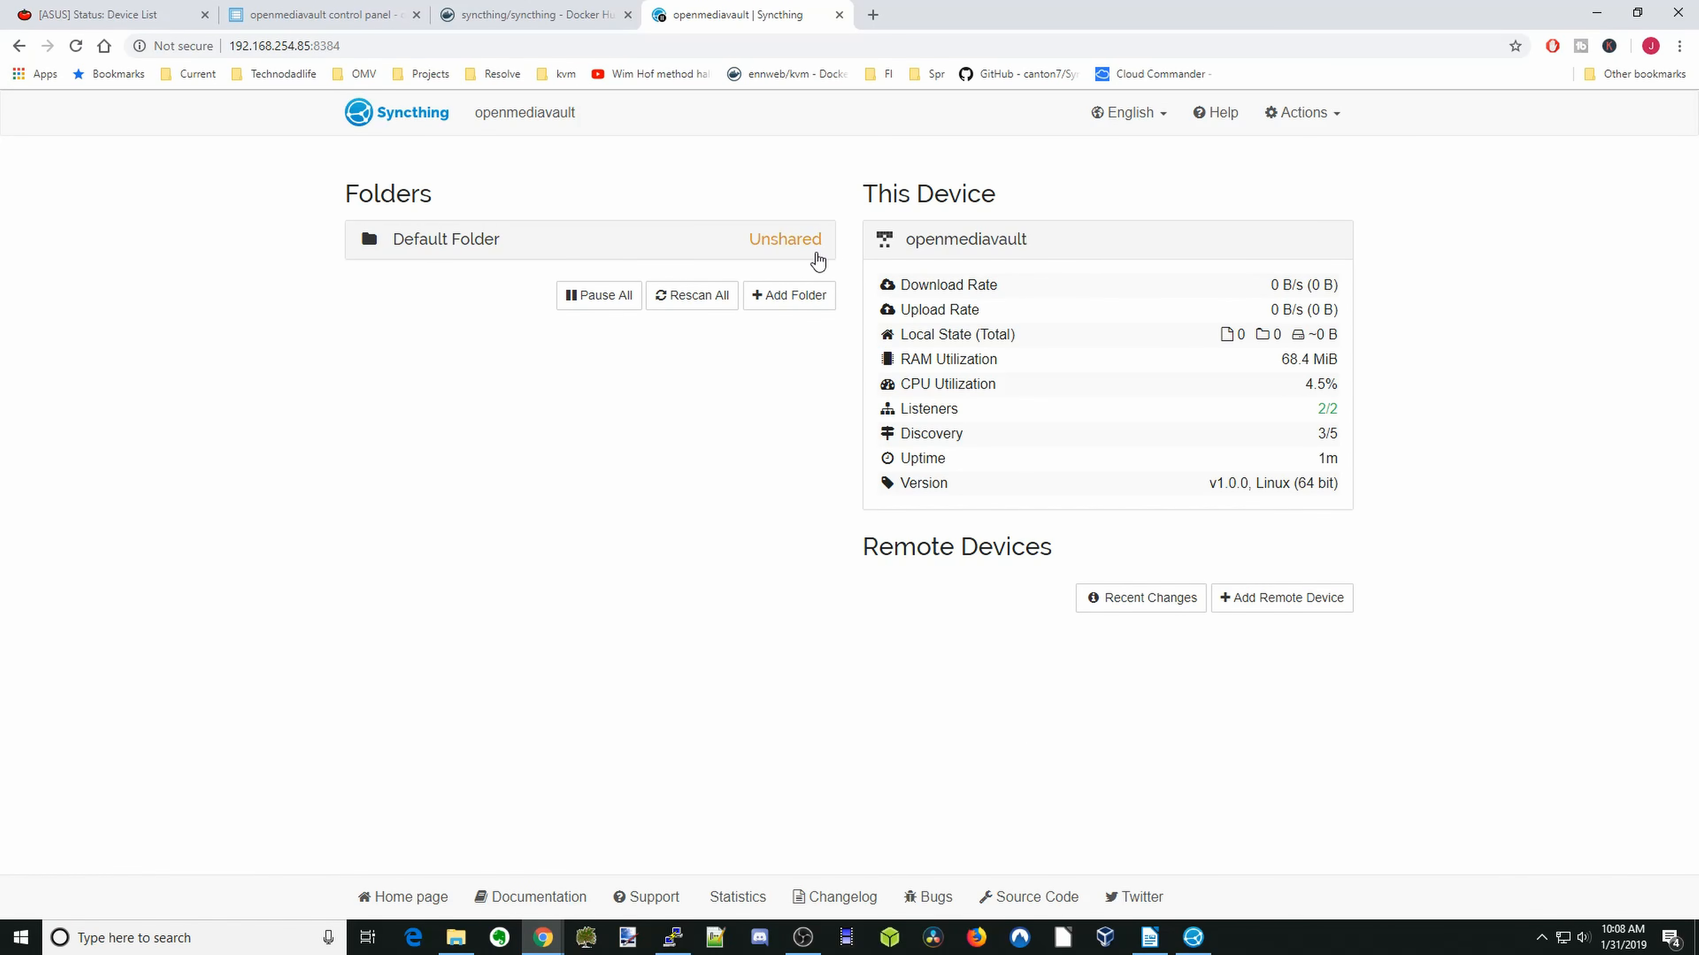
{"action": "left_click", "coordinate": [802, 254]}
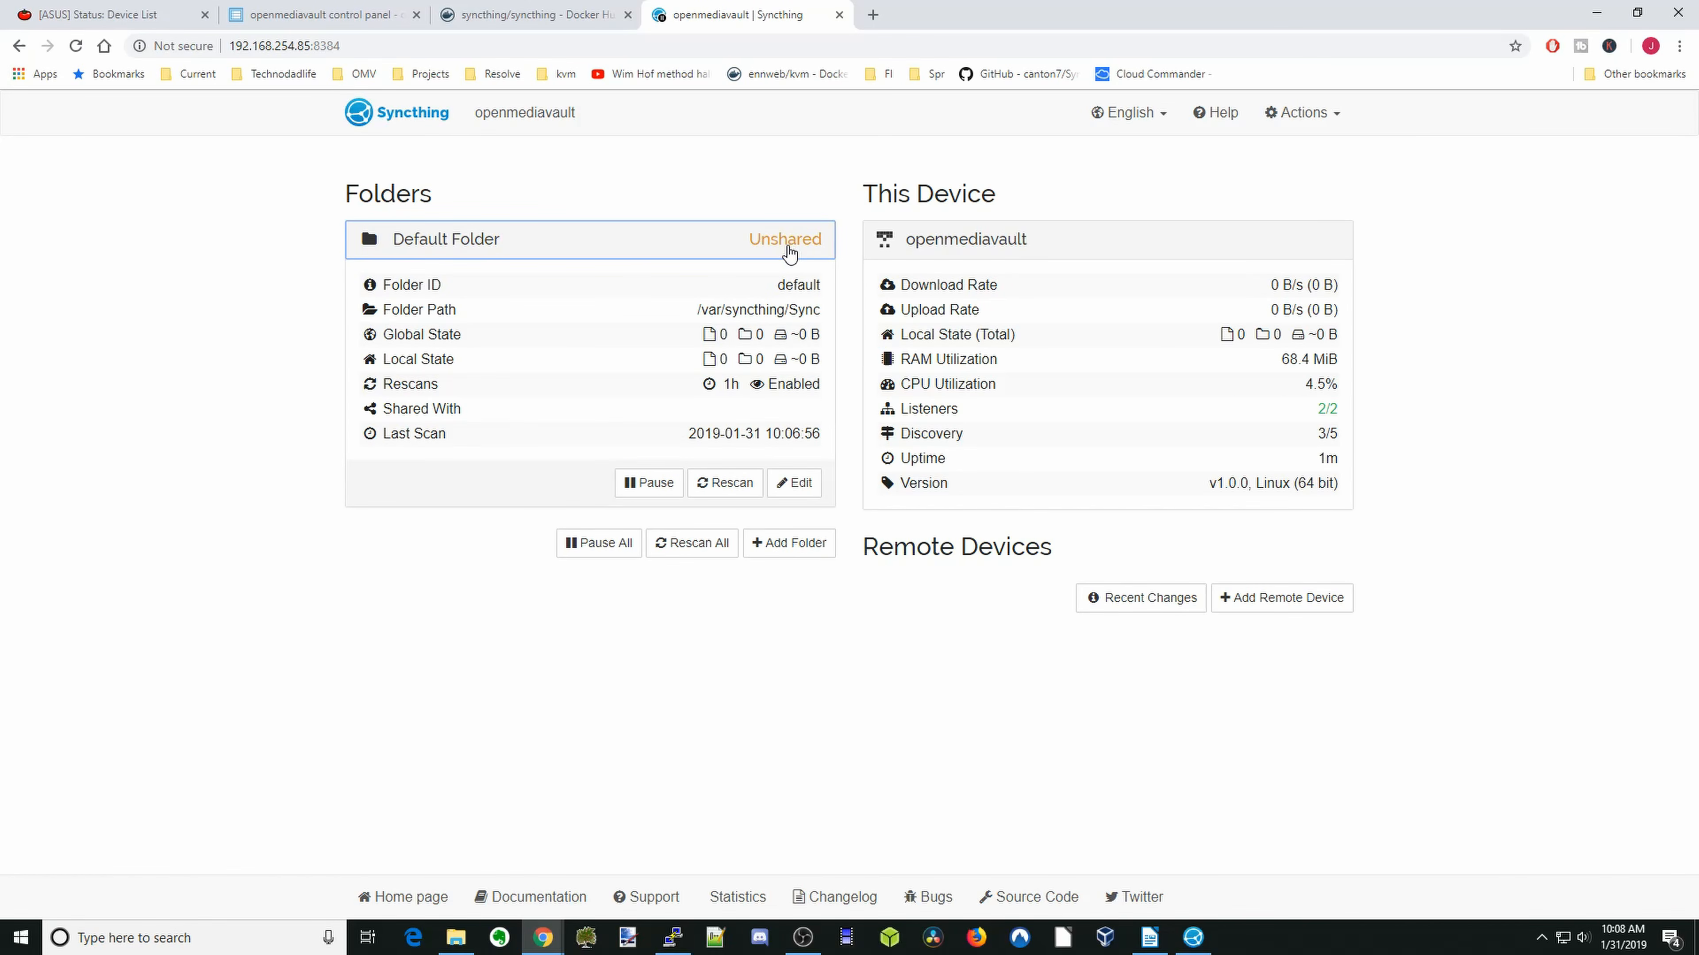
{"action": "left_click", "coordinate": [796, 483]}
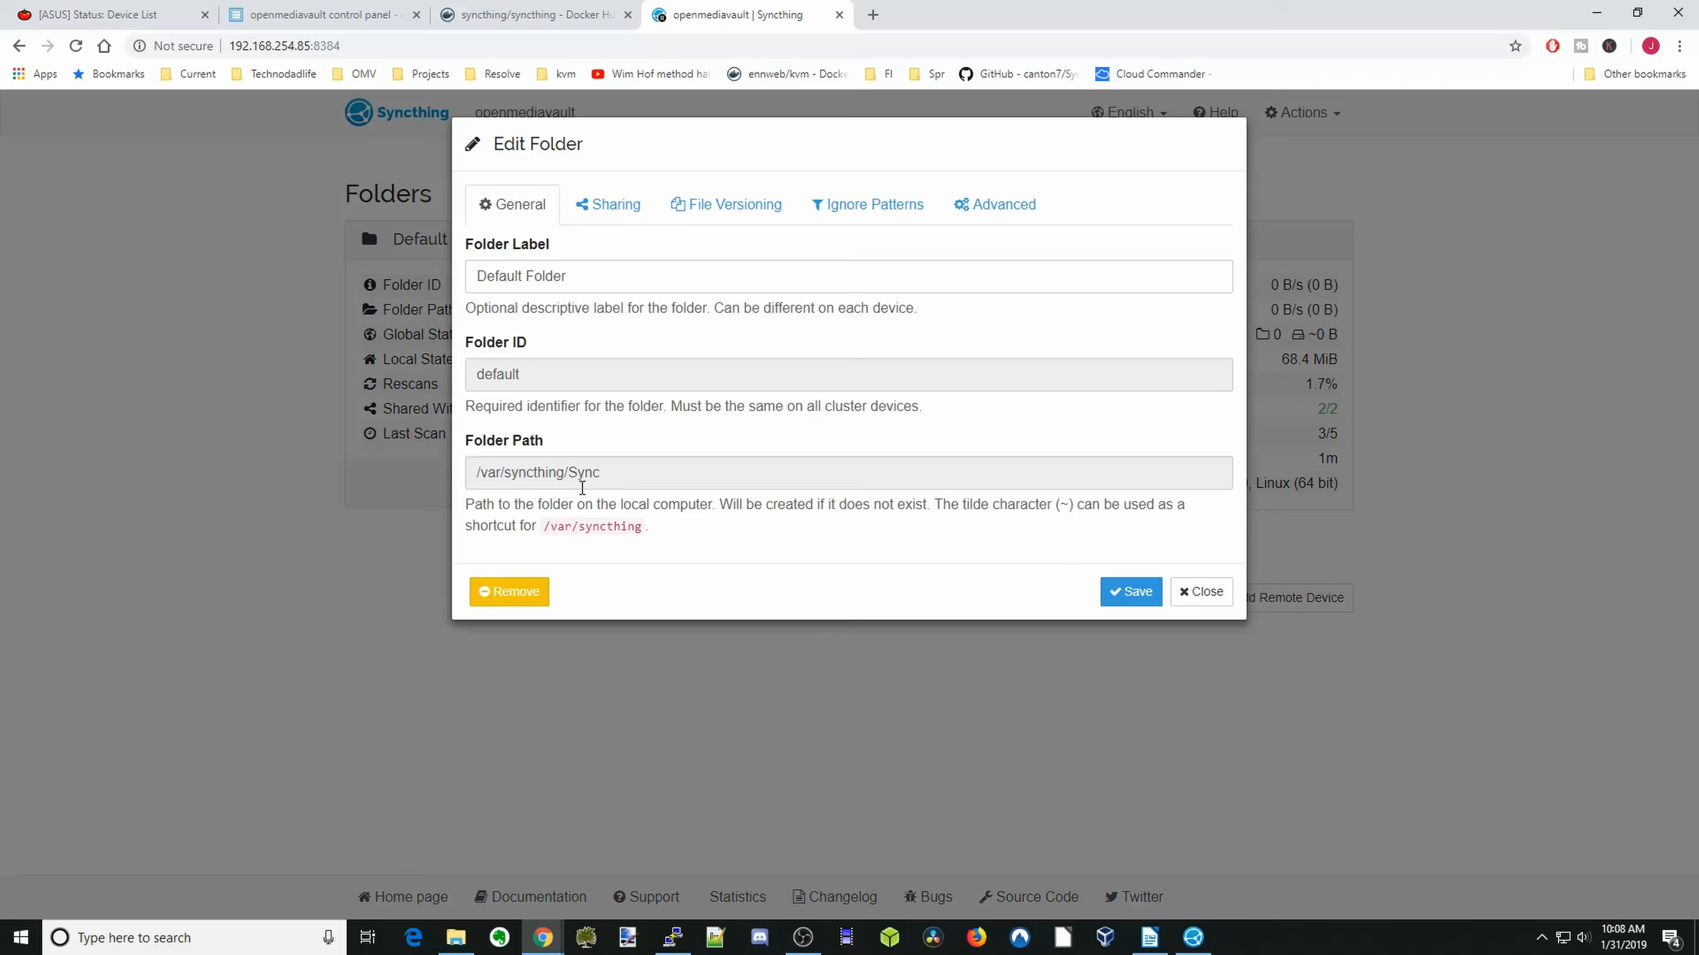
{"action": "left_click", "coordinate": [498, 592]}
{"action": "left_click", "coordinate": [632, 313]}
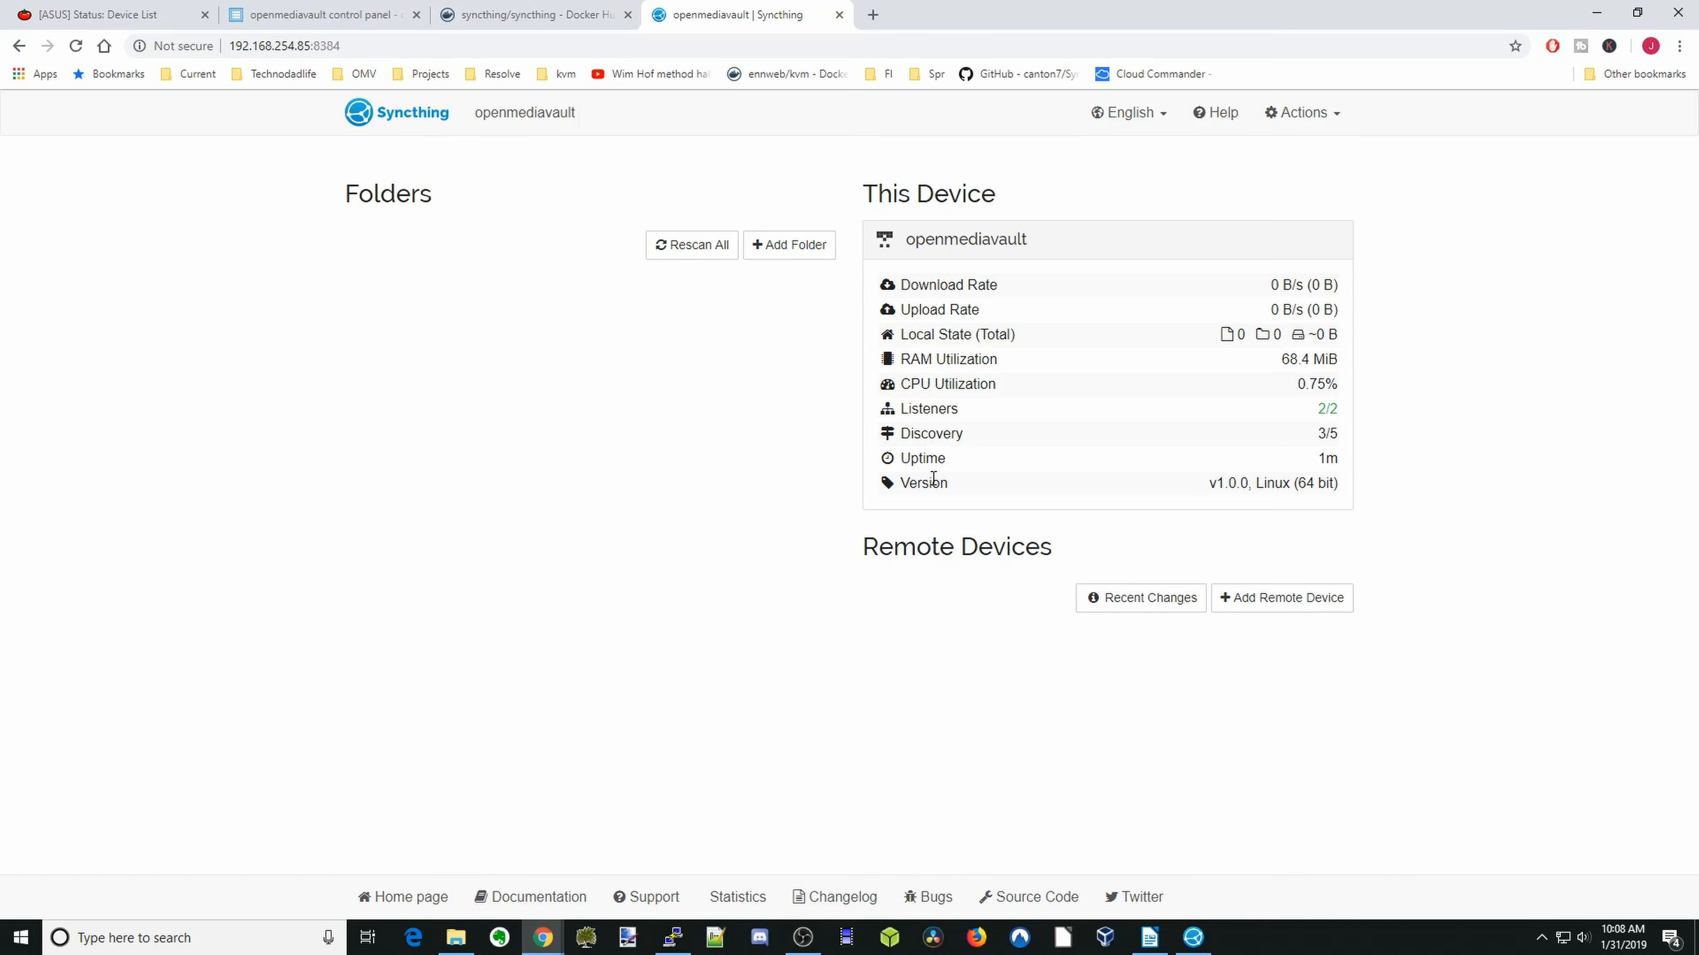
- Switch to SyncTrayzor and arrange it side by side with the browser showing the server's Syncthing page
{"action": "mouse_move", "coordinate": [1194, 940]}
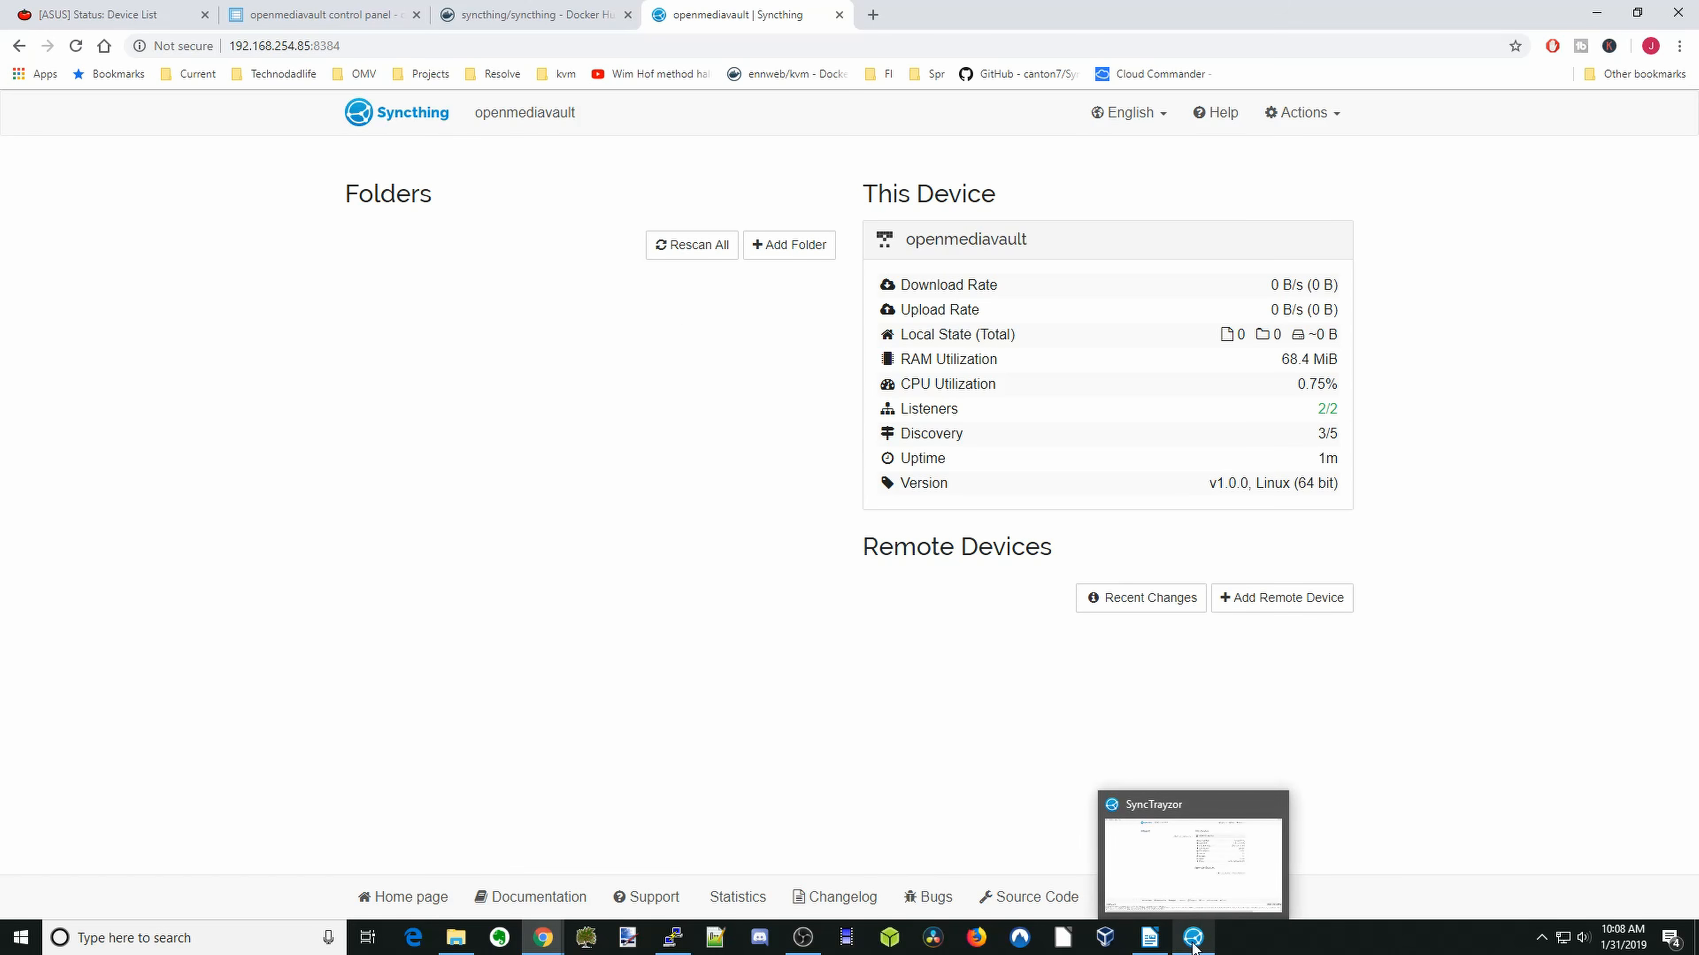
{"action": "left_click", "coordinate": [1193, 939]}
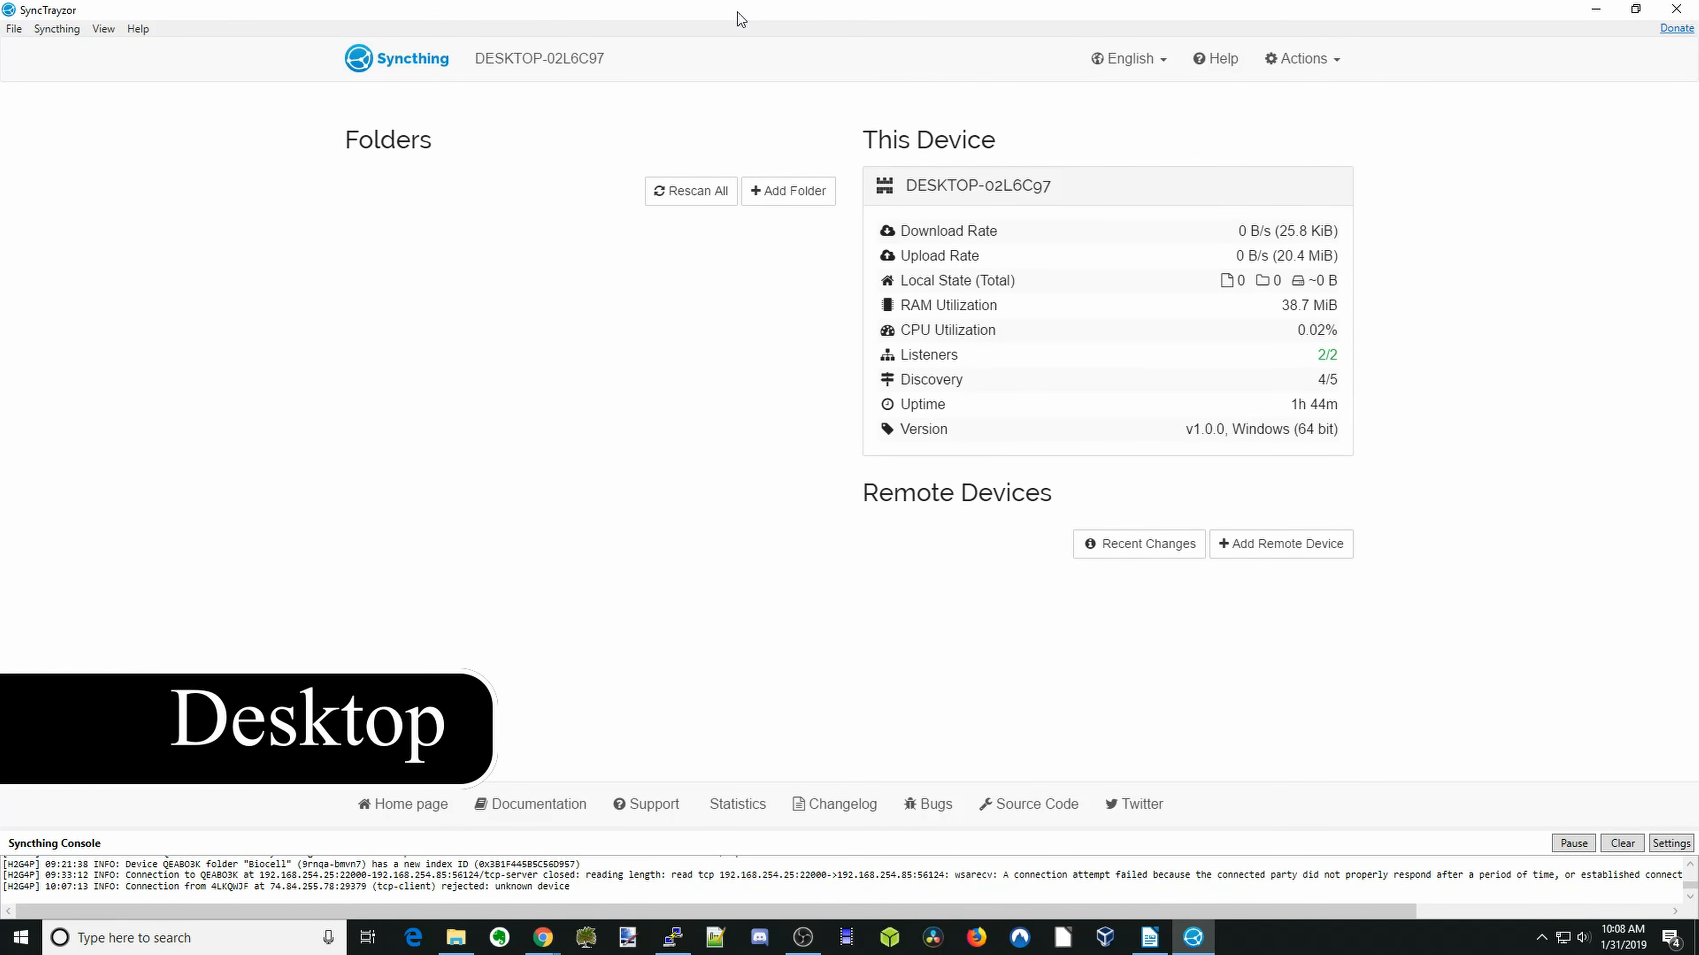
{"action": "left_click_drag", "start_coordinate": [741, 19], "coordinate": [1695, 19]}
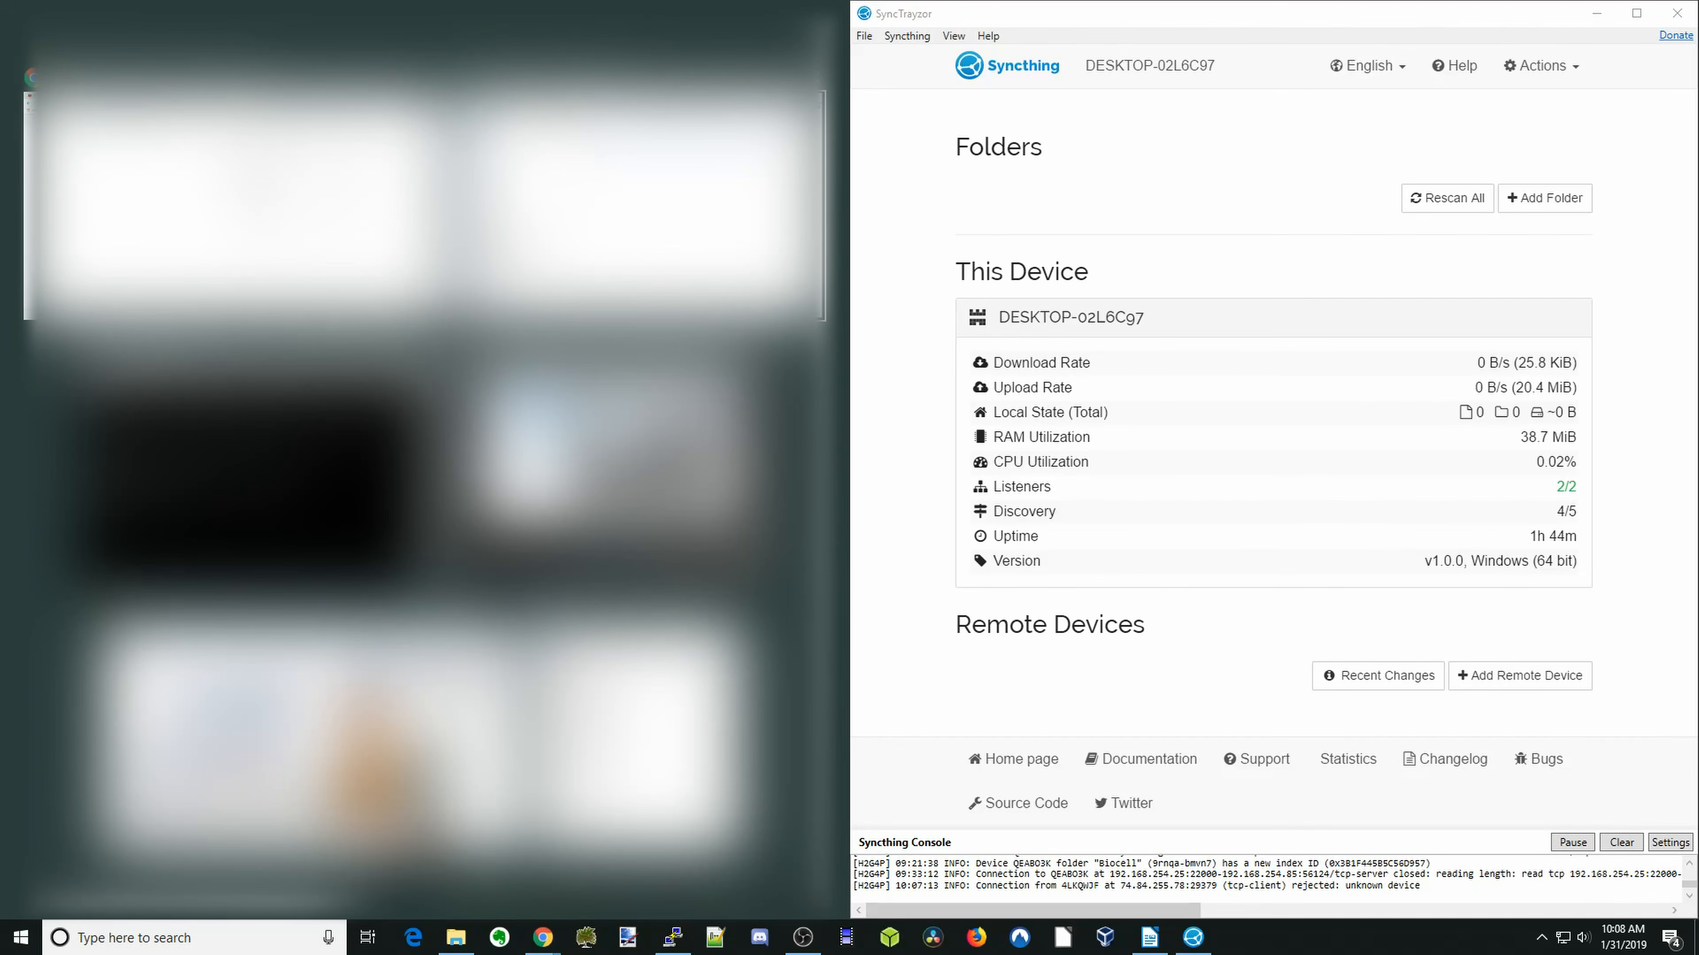
{"action": "left_click", "coordinate": [596, 134]}
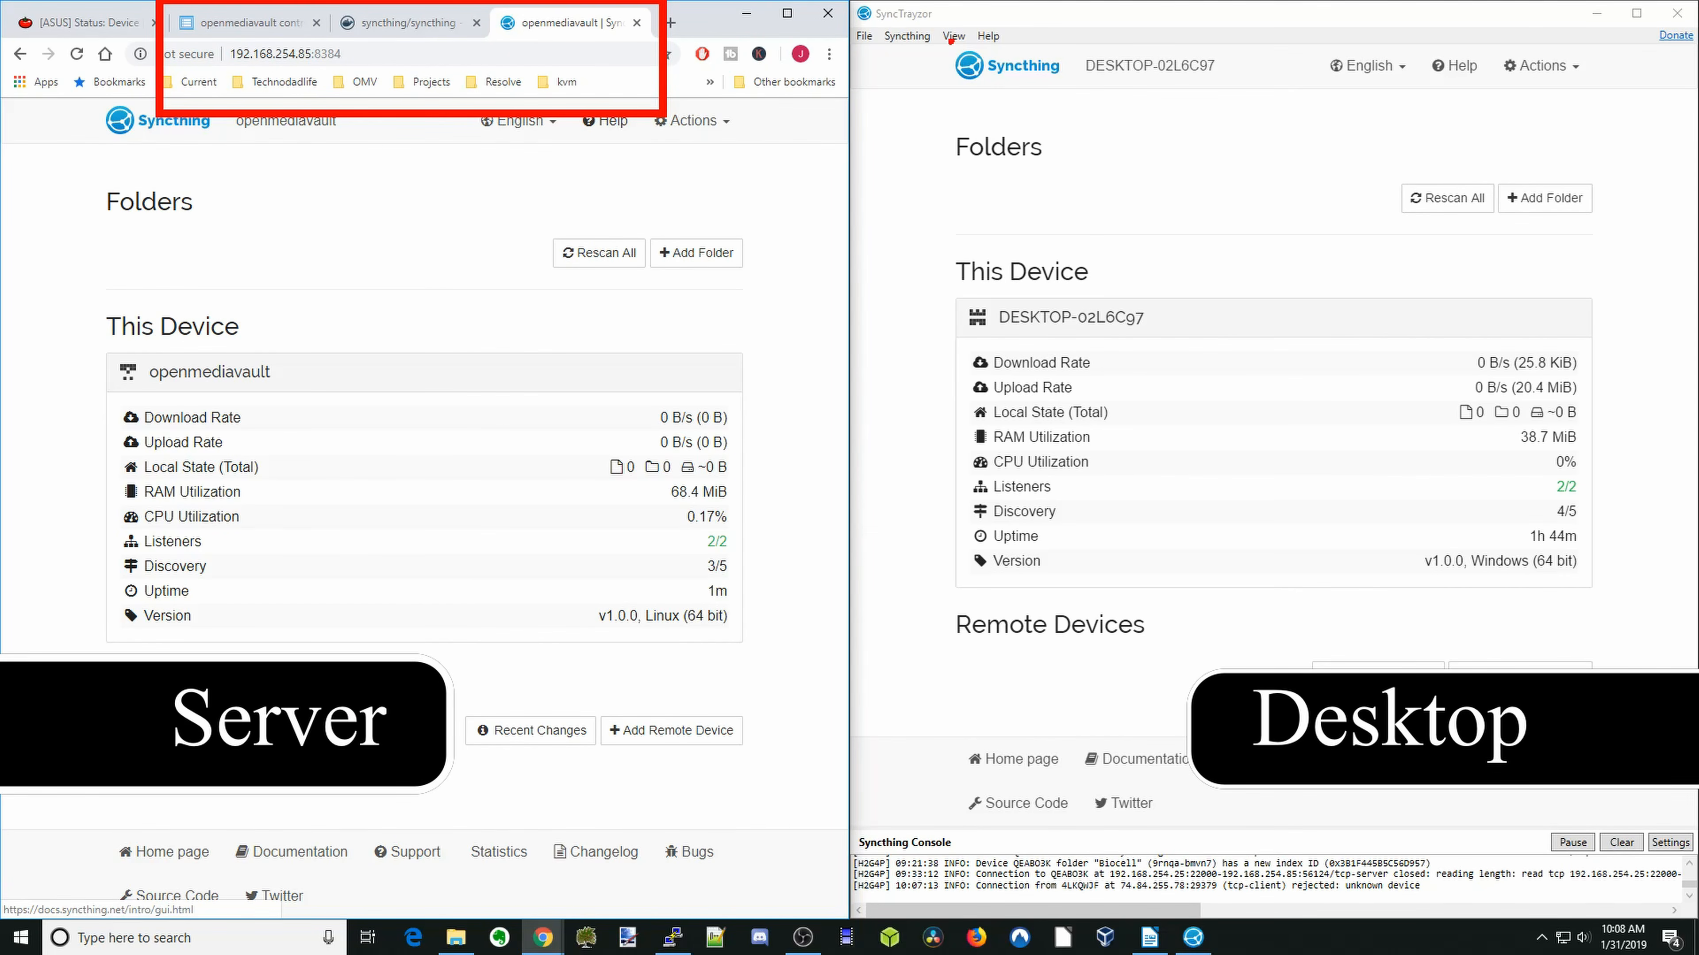
{"action": "left_click_drag", "start_coordinate": [856, 4], "coordinate": [1277, 106]}
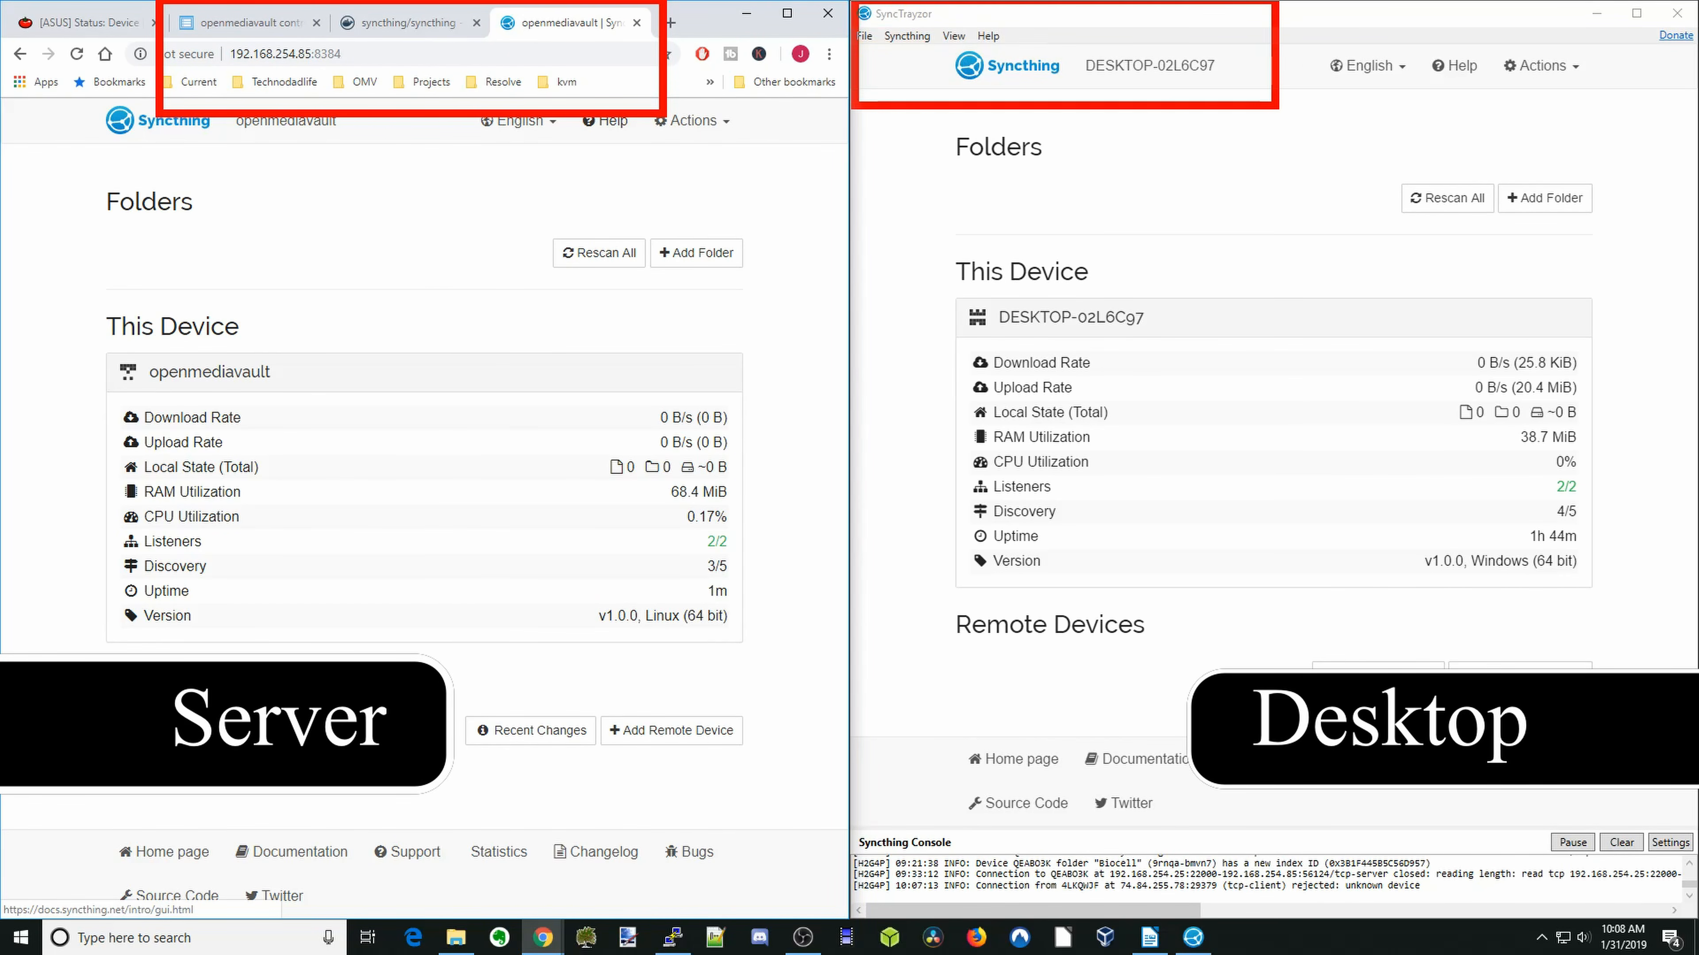
{"action": "left_click_drag", "start_coordinate": [1092, 81], "coordinate": [1236, 90]}
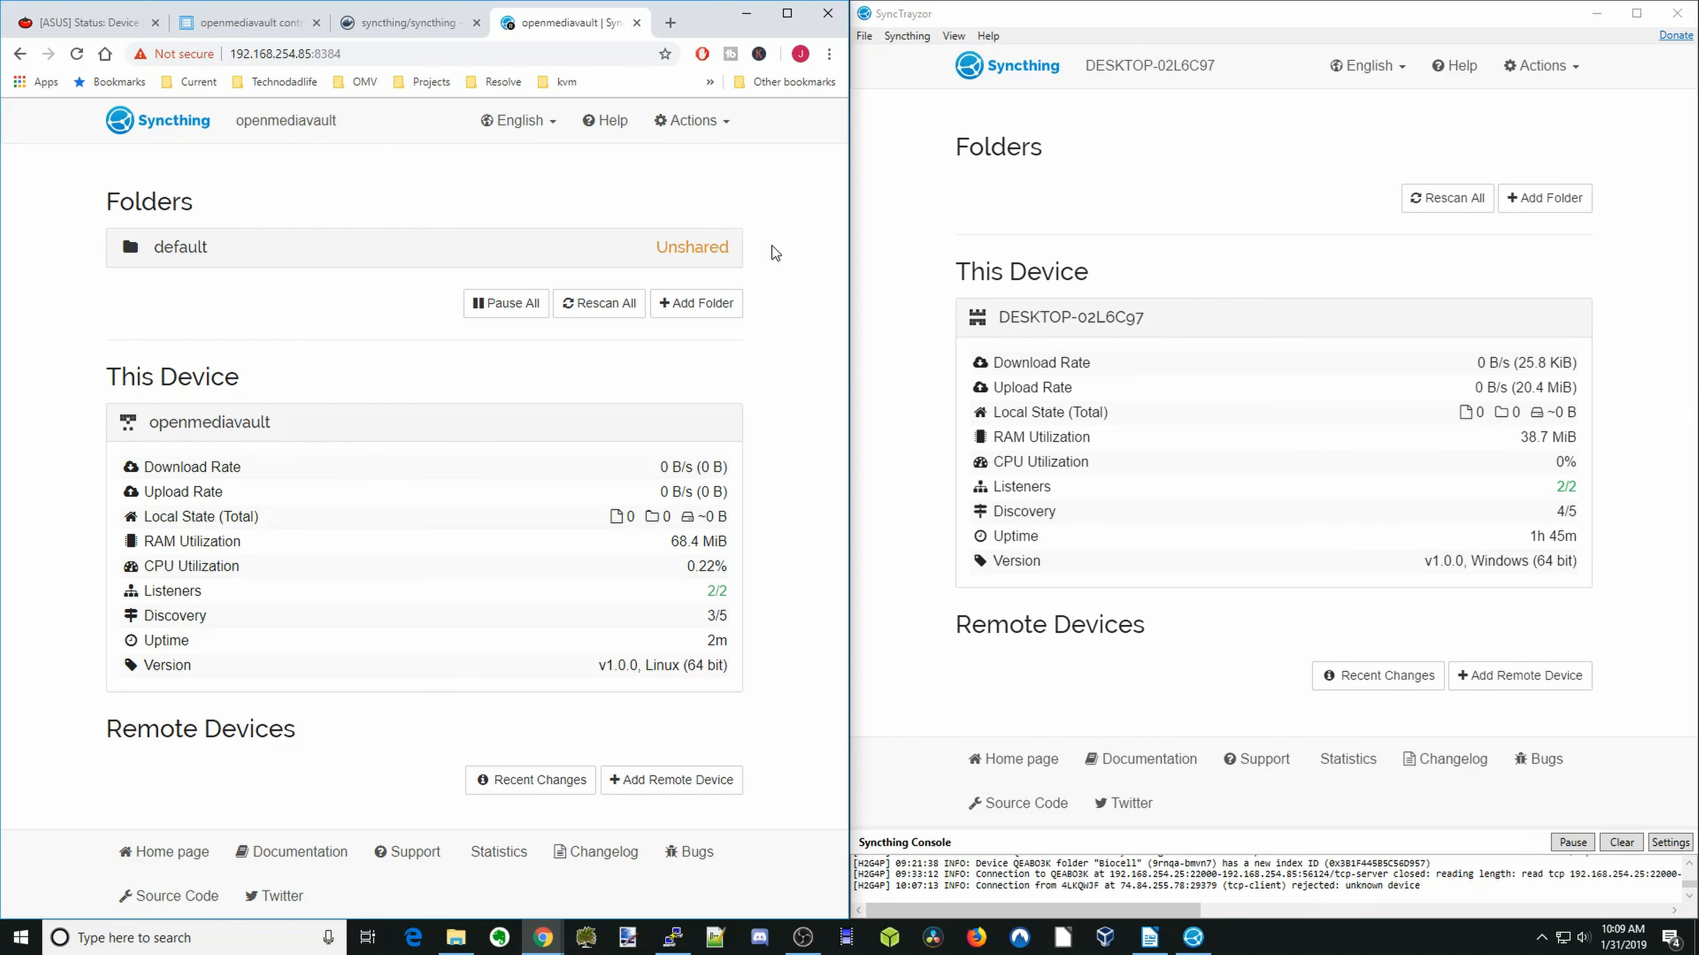
- Remove the unshared folder labelled default from the openmediavault Syncthing
{"action": "left_click", "coordinate": [697, 256]}
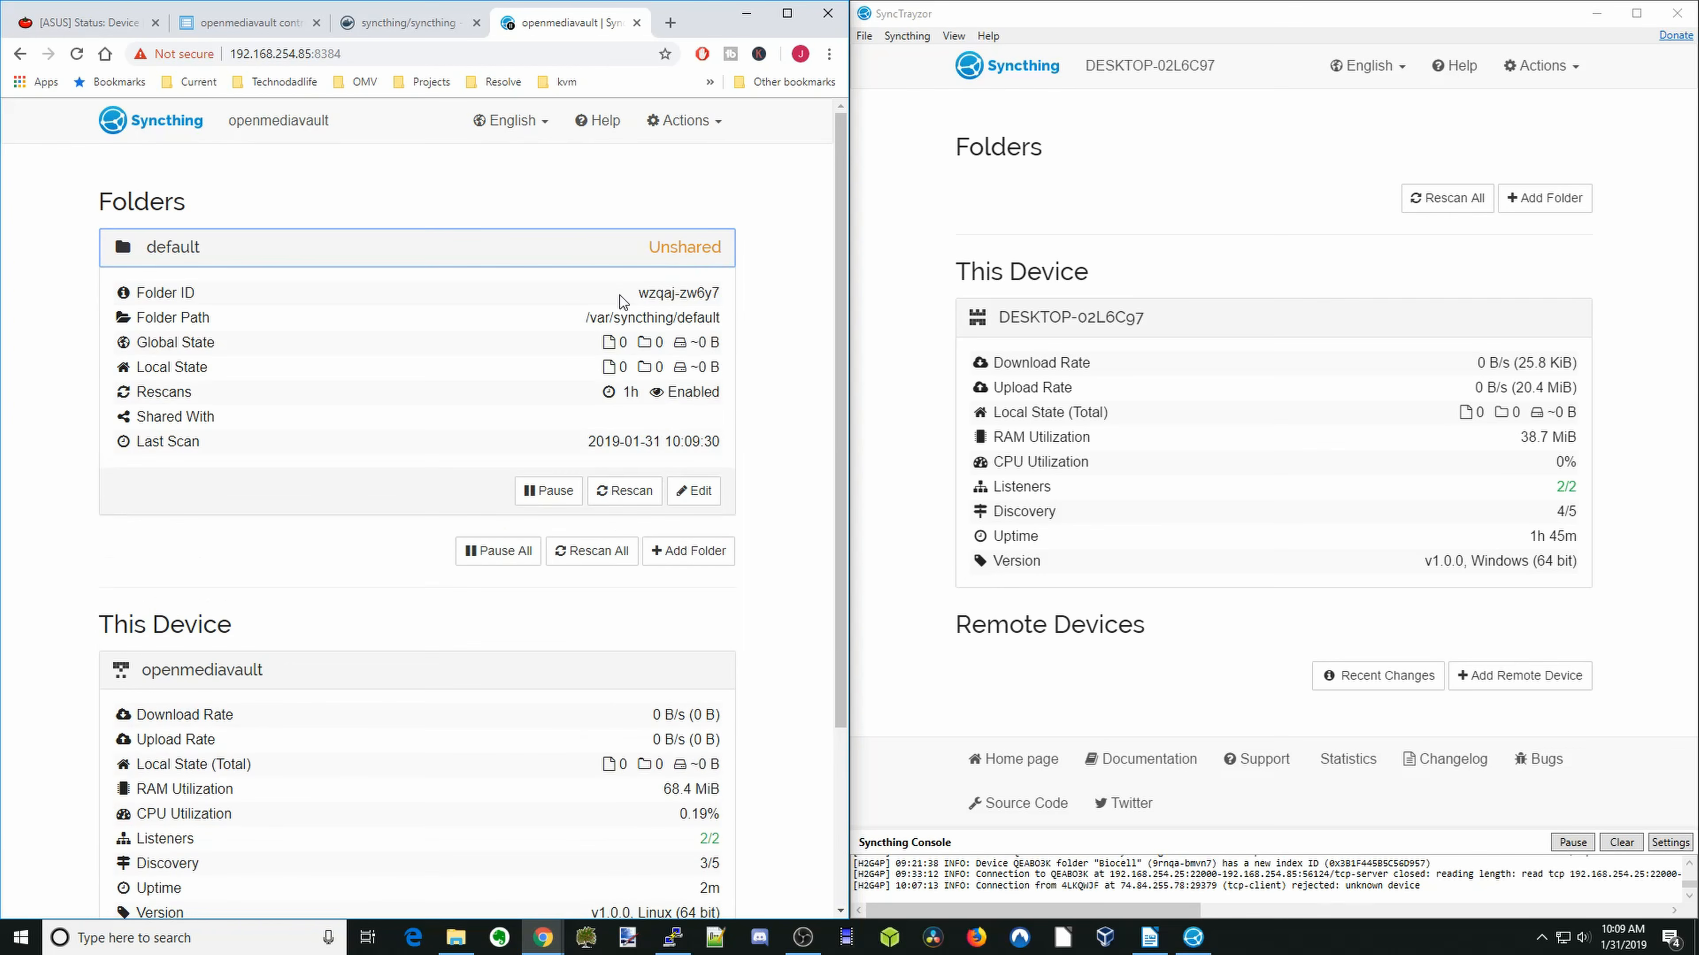
{"action": "left_click", "coordinate": [690, 495]}
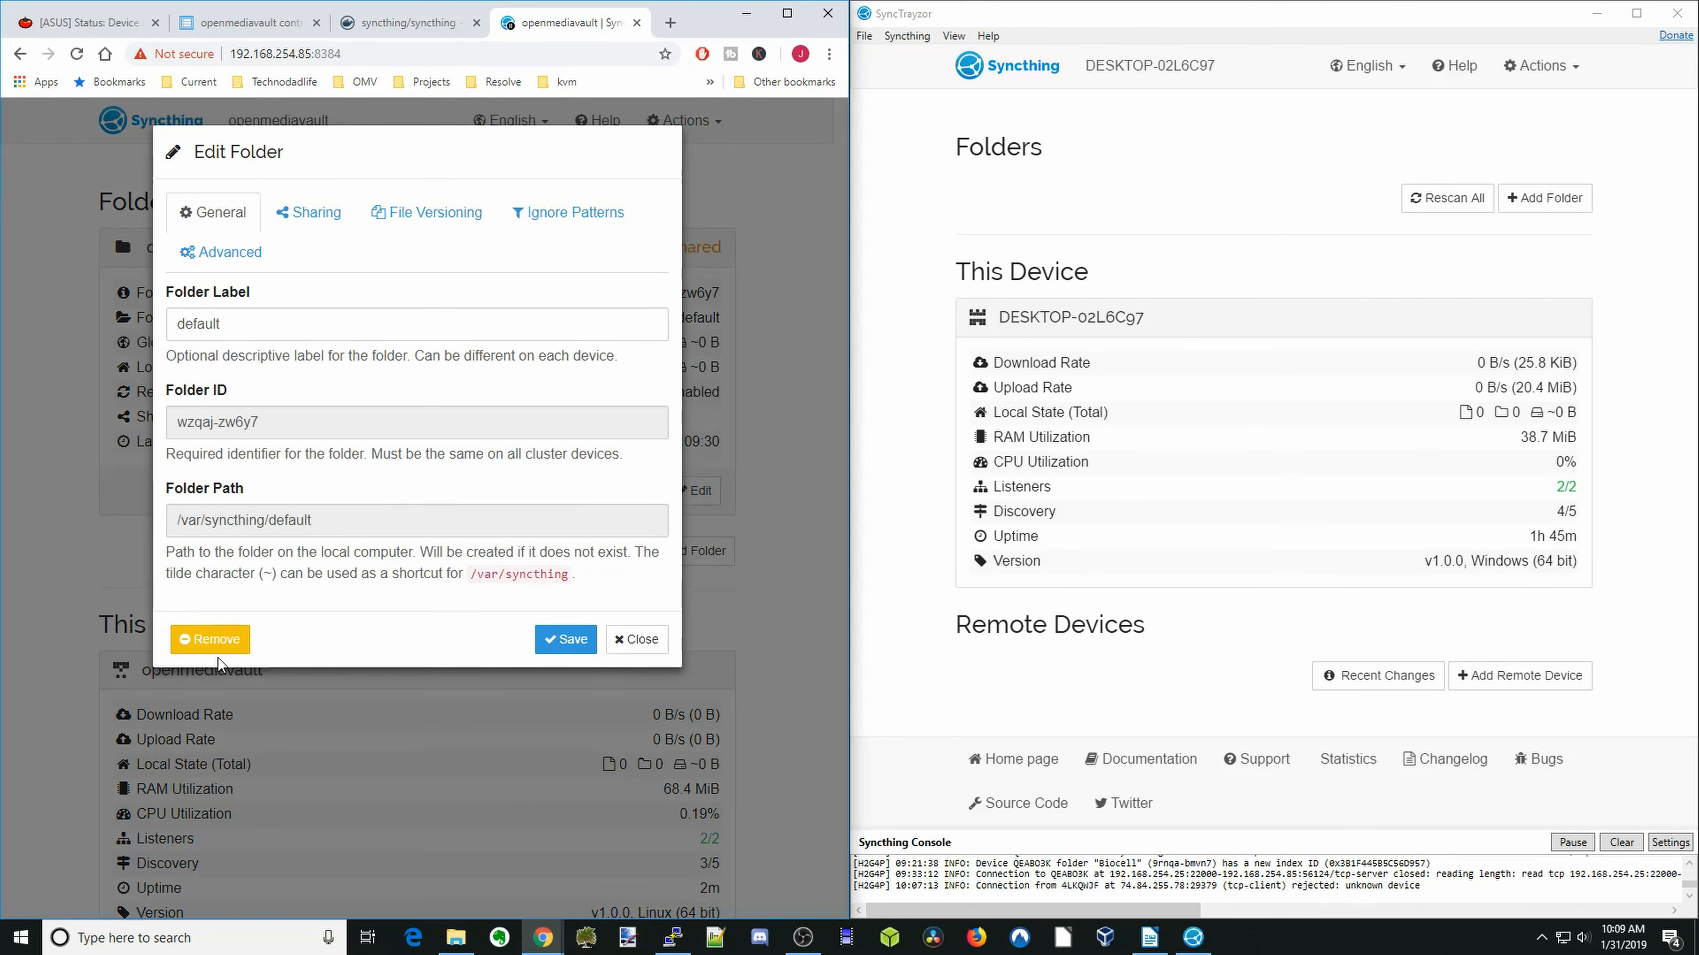
{"action": "left_click", "coordinate": [217, 645]}
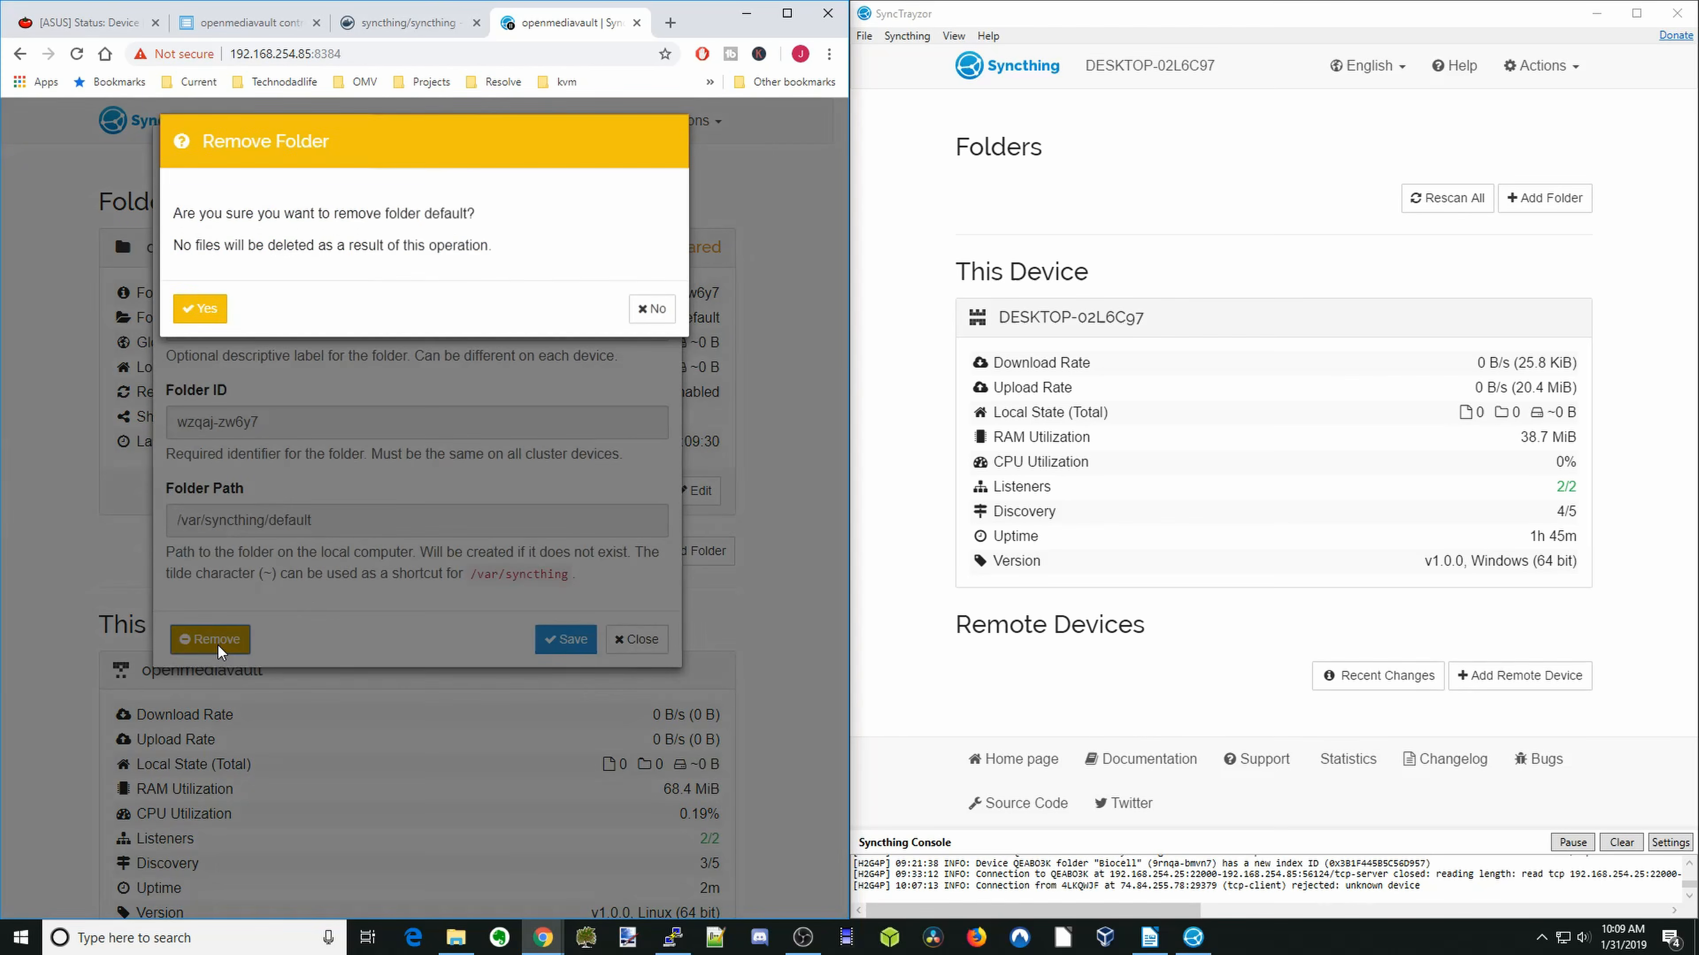
{"action": "left_click", "coordinate": [200, 321]}
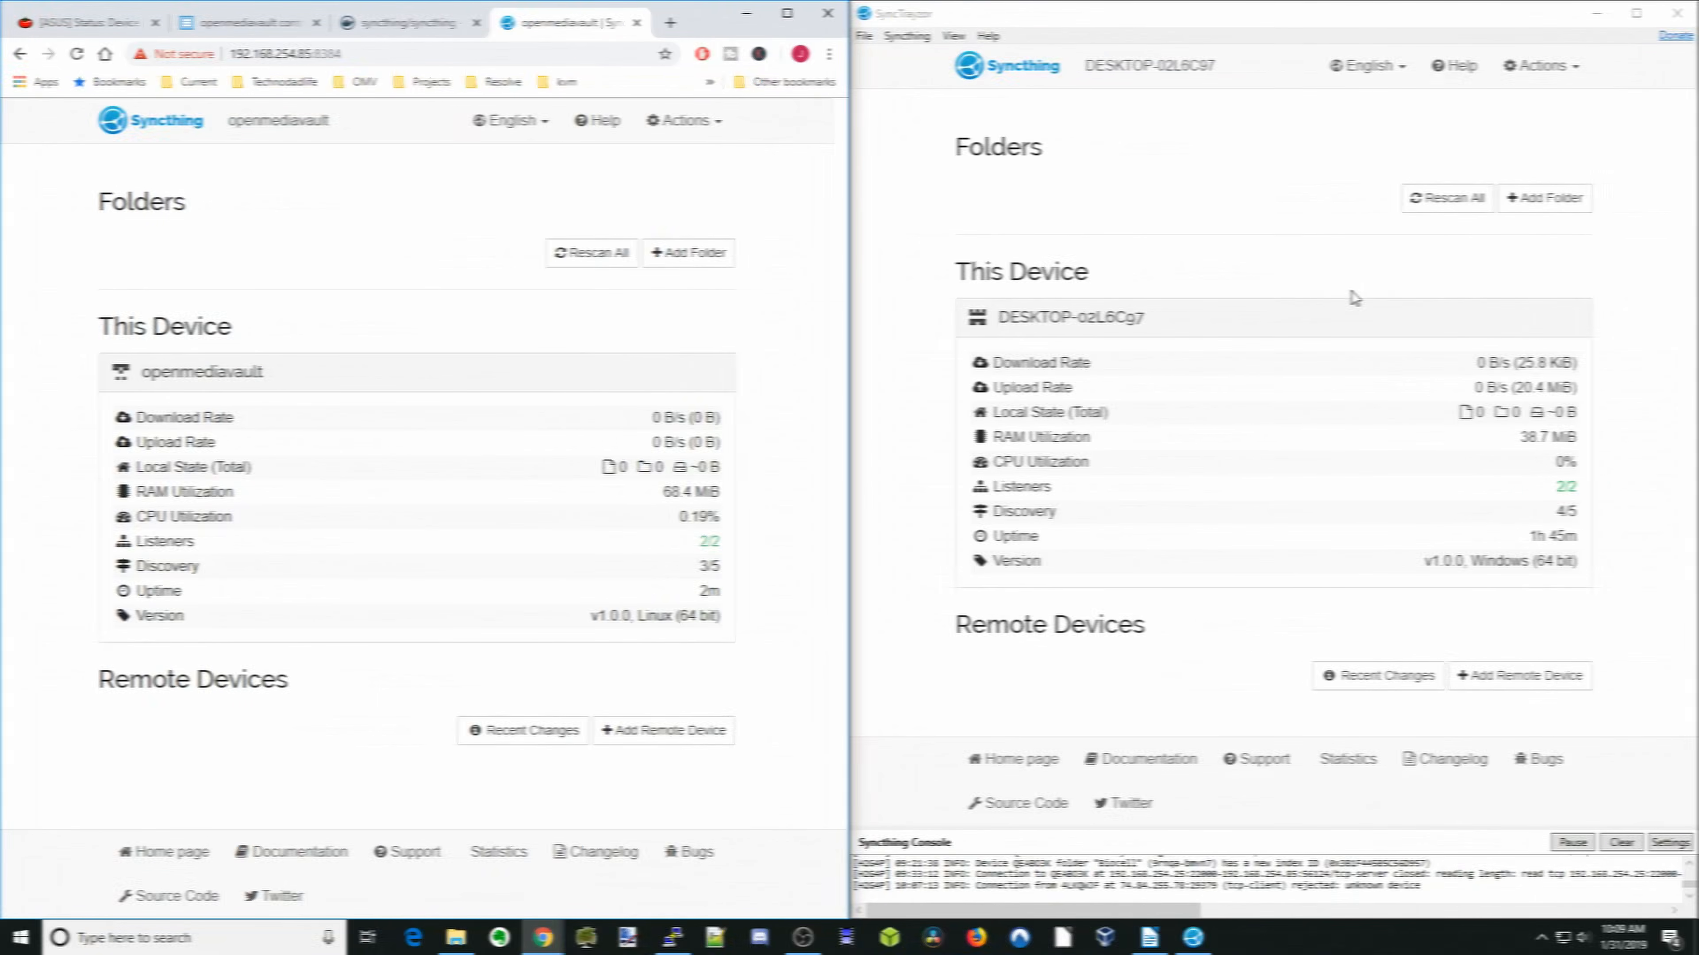
- Add a folder labelled Biocell in SyncTrayzor, with its path set to documents\Biocell under the Windows user profile
{"action": "left_click", "coordinate": [1541, 202]}
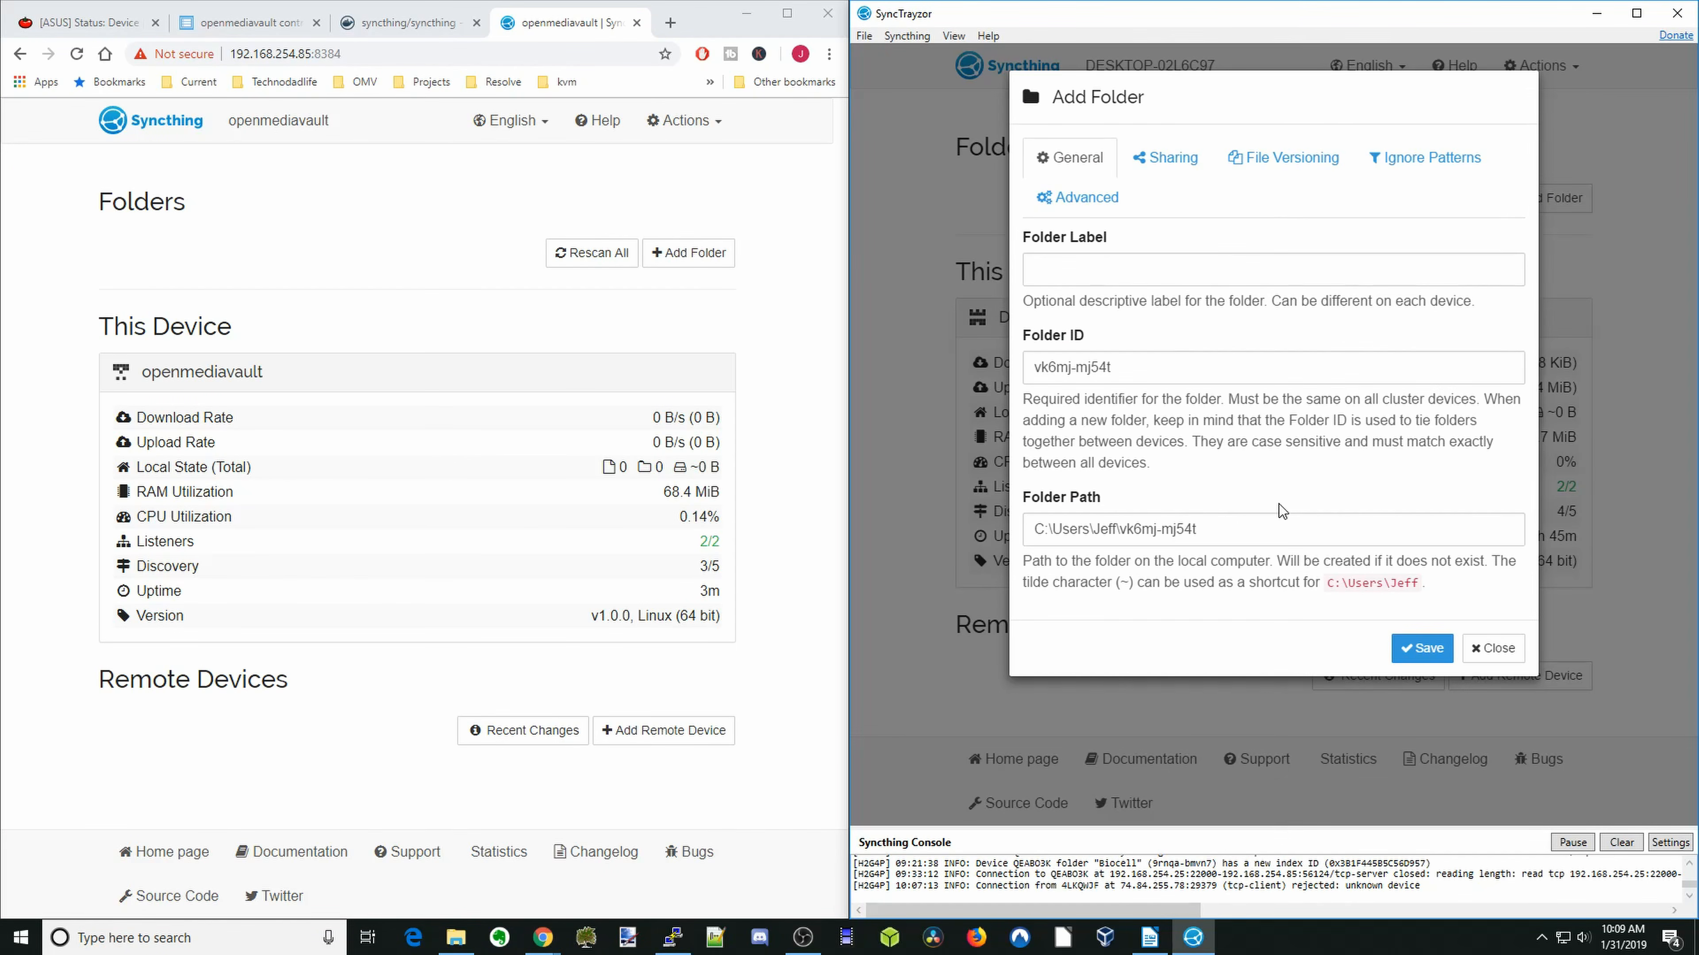
{"action": "left_click_drag", "start_coordinate": [1236, 527], "coordinate": [1128, 529]}
{"action": "key", "text": "BackSpace"}
{"action": "key", "text": "BackSpace"}
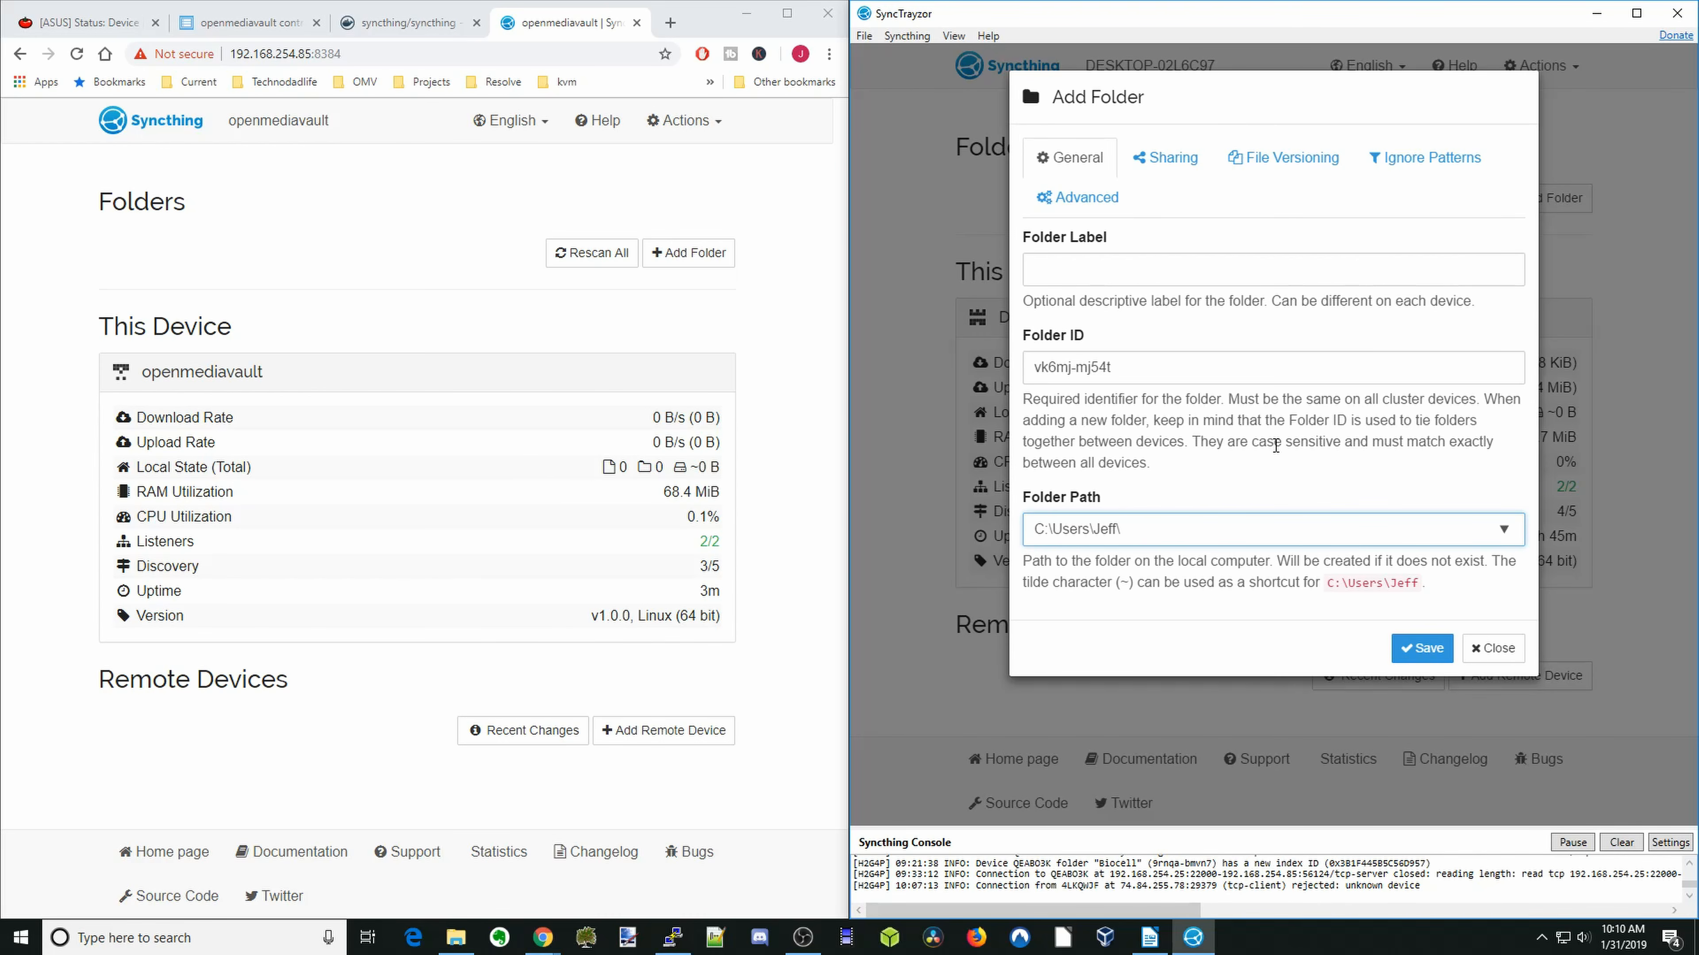
{"action": "type", "text": "documents\\Biocell"}
{"action": "left_click", "coordinate": [1088, 277]}
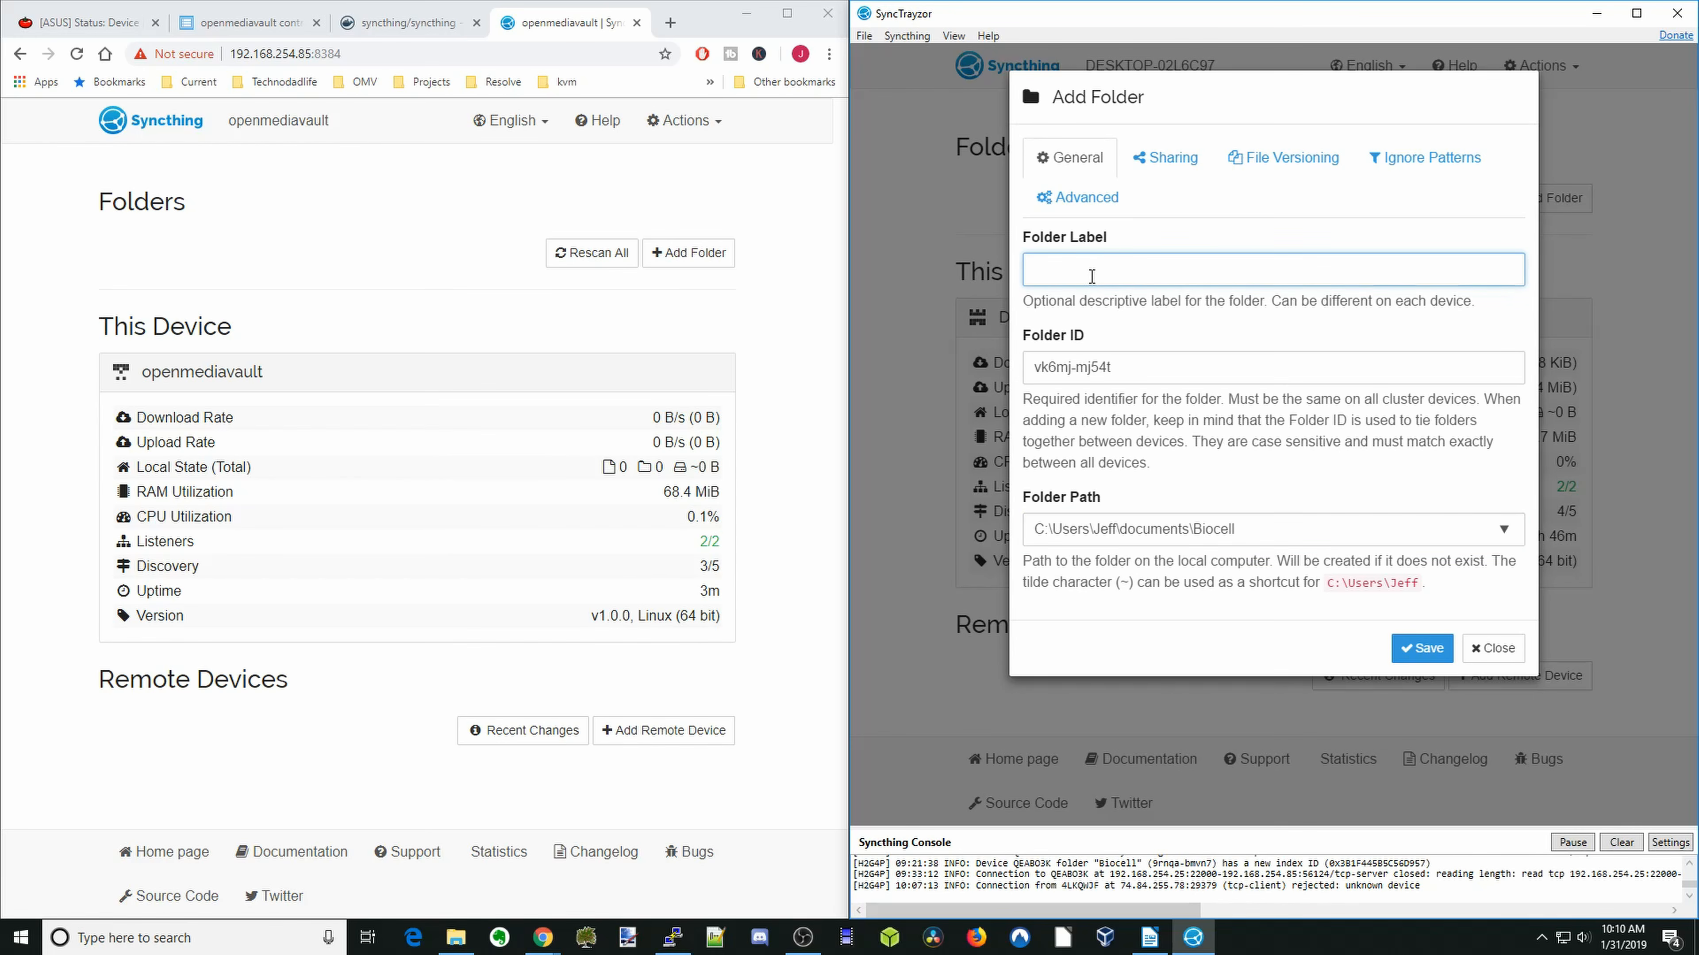
{"action": "type", "text": "Biocell"}
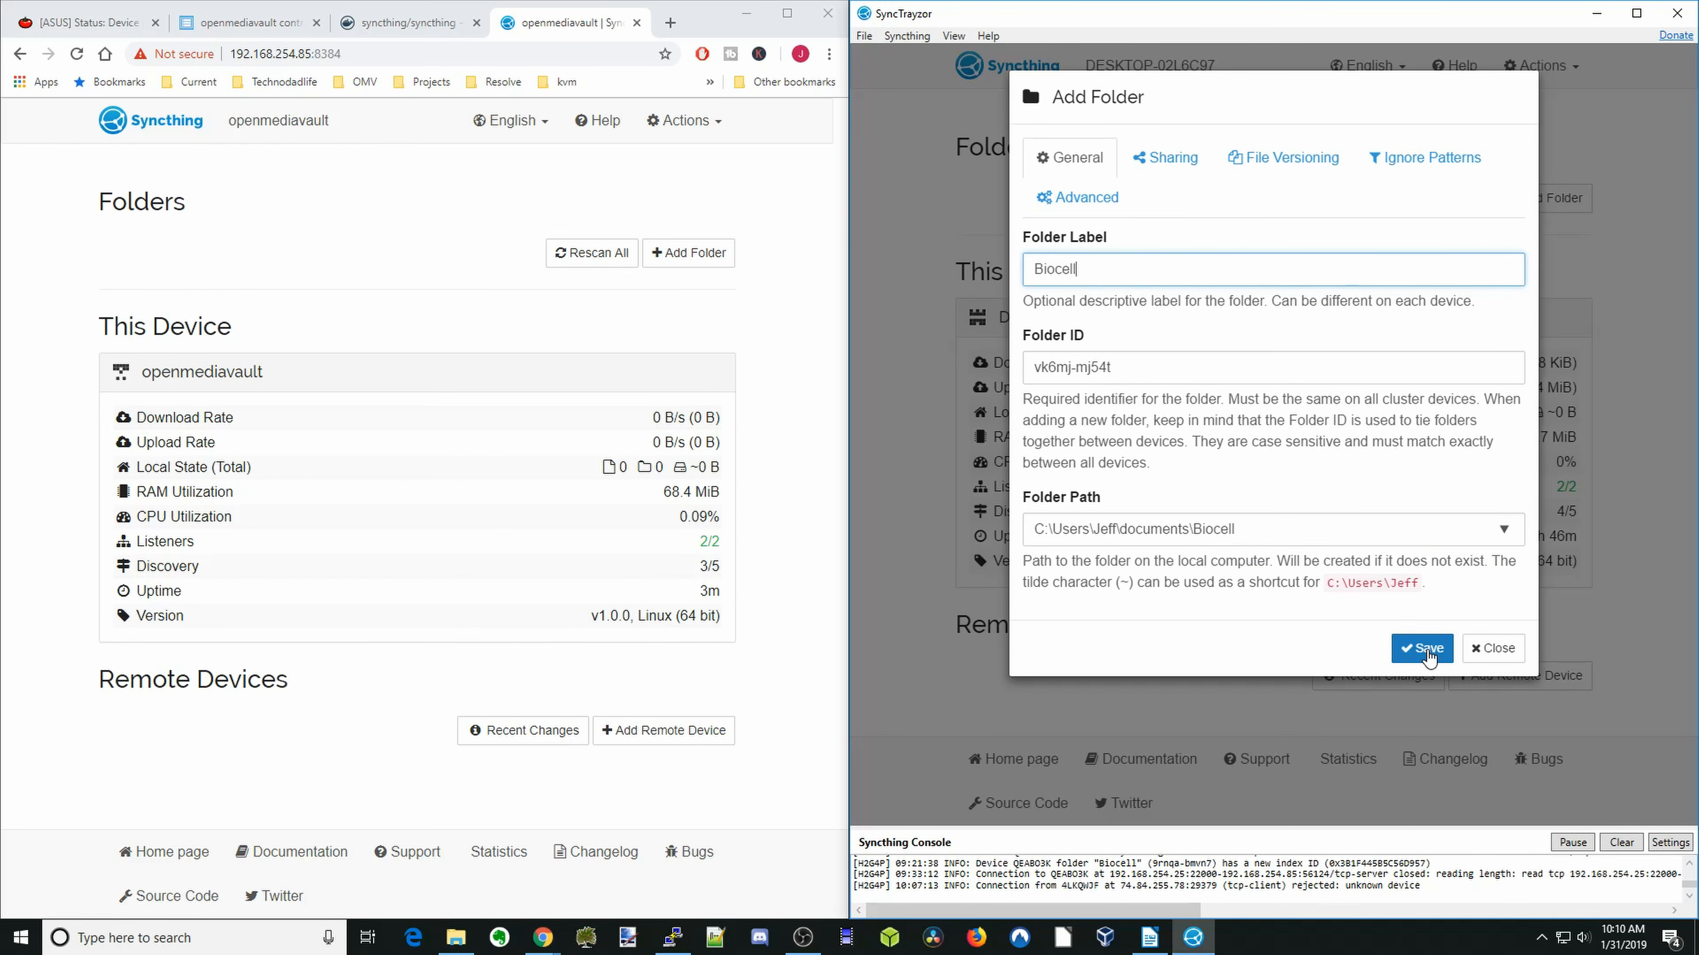
{"action": "left_click", "coordinate": [1423, 649]}
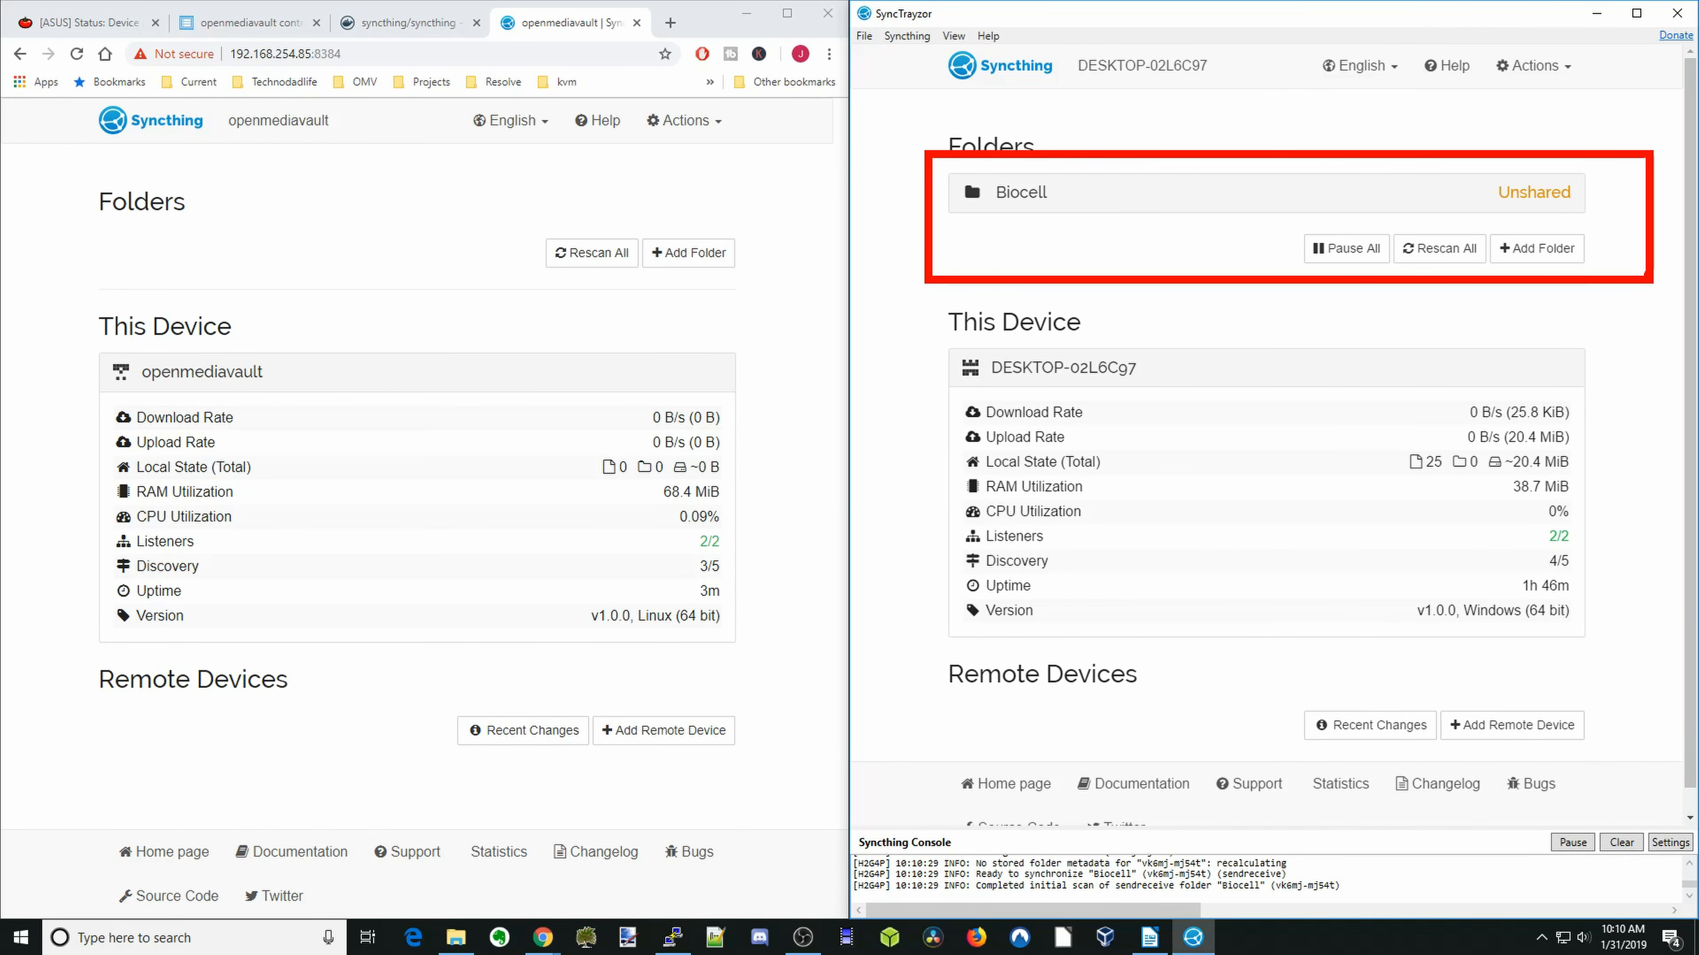
{"action": "left_click_drag", "start_coordinate": [1502, 211], "coordinate": [1558, 204]}
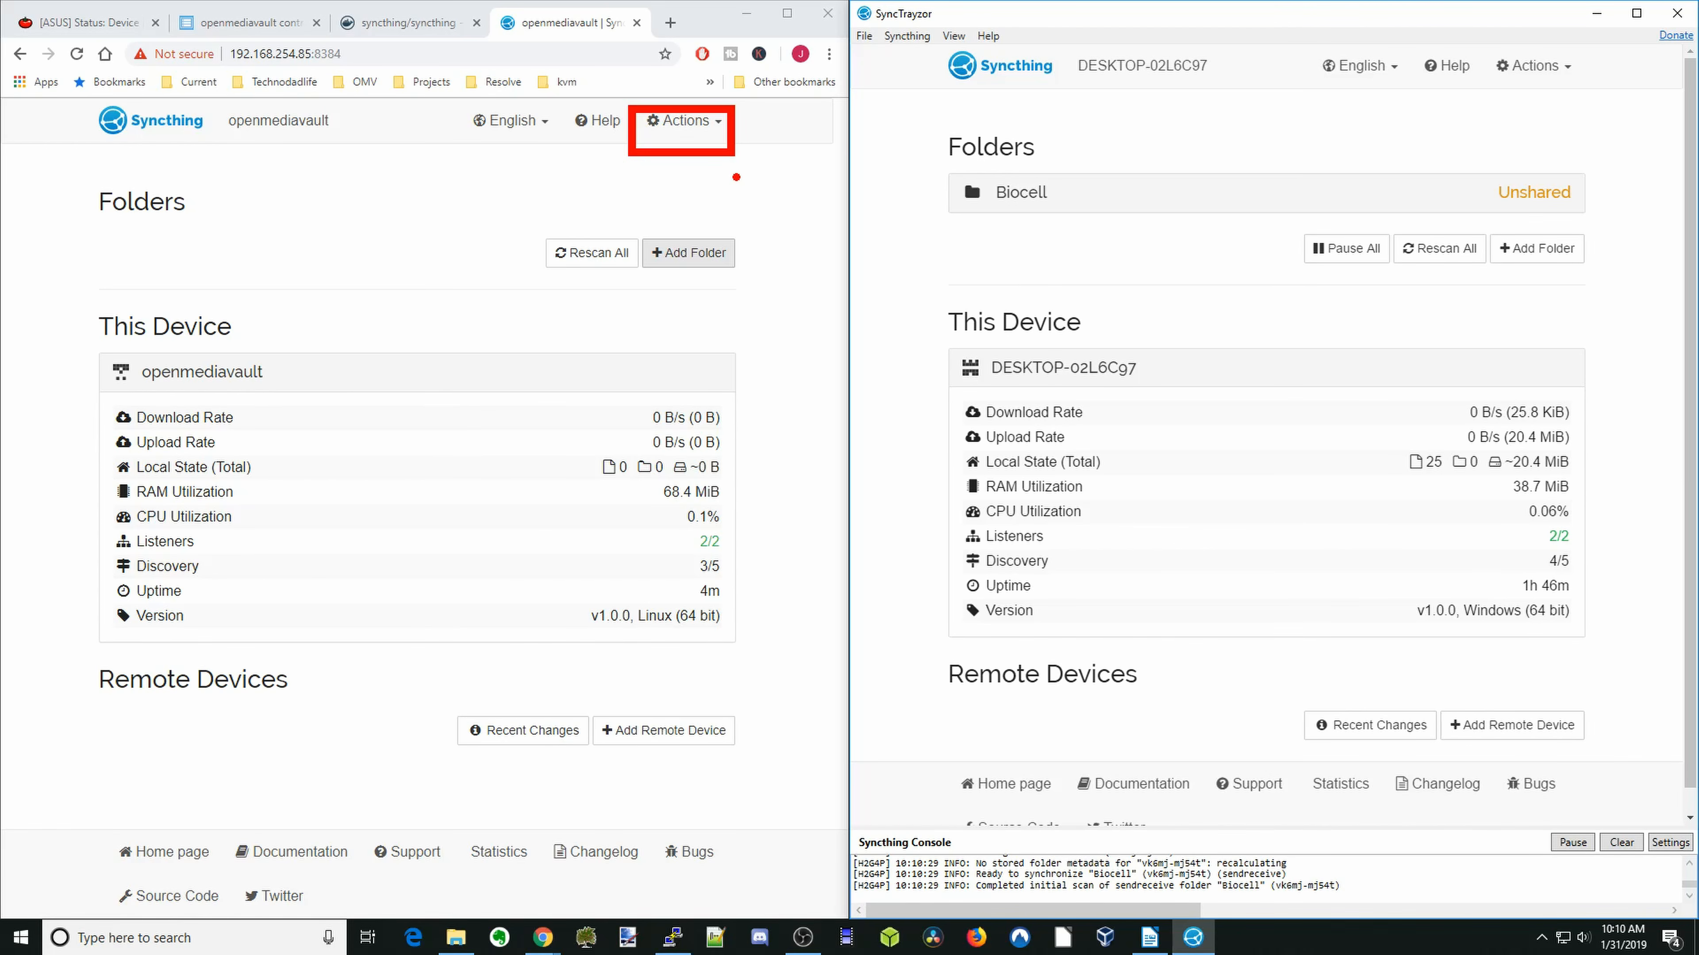
- Show the device ID of the openmediavault Syncthing and copy it to the clipboard
{"action": "left_click", "coordinate": [682, 120]}
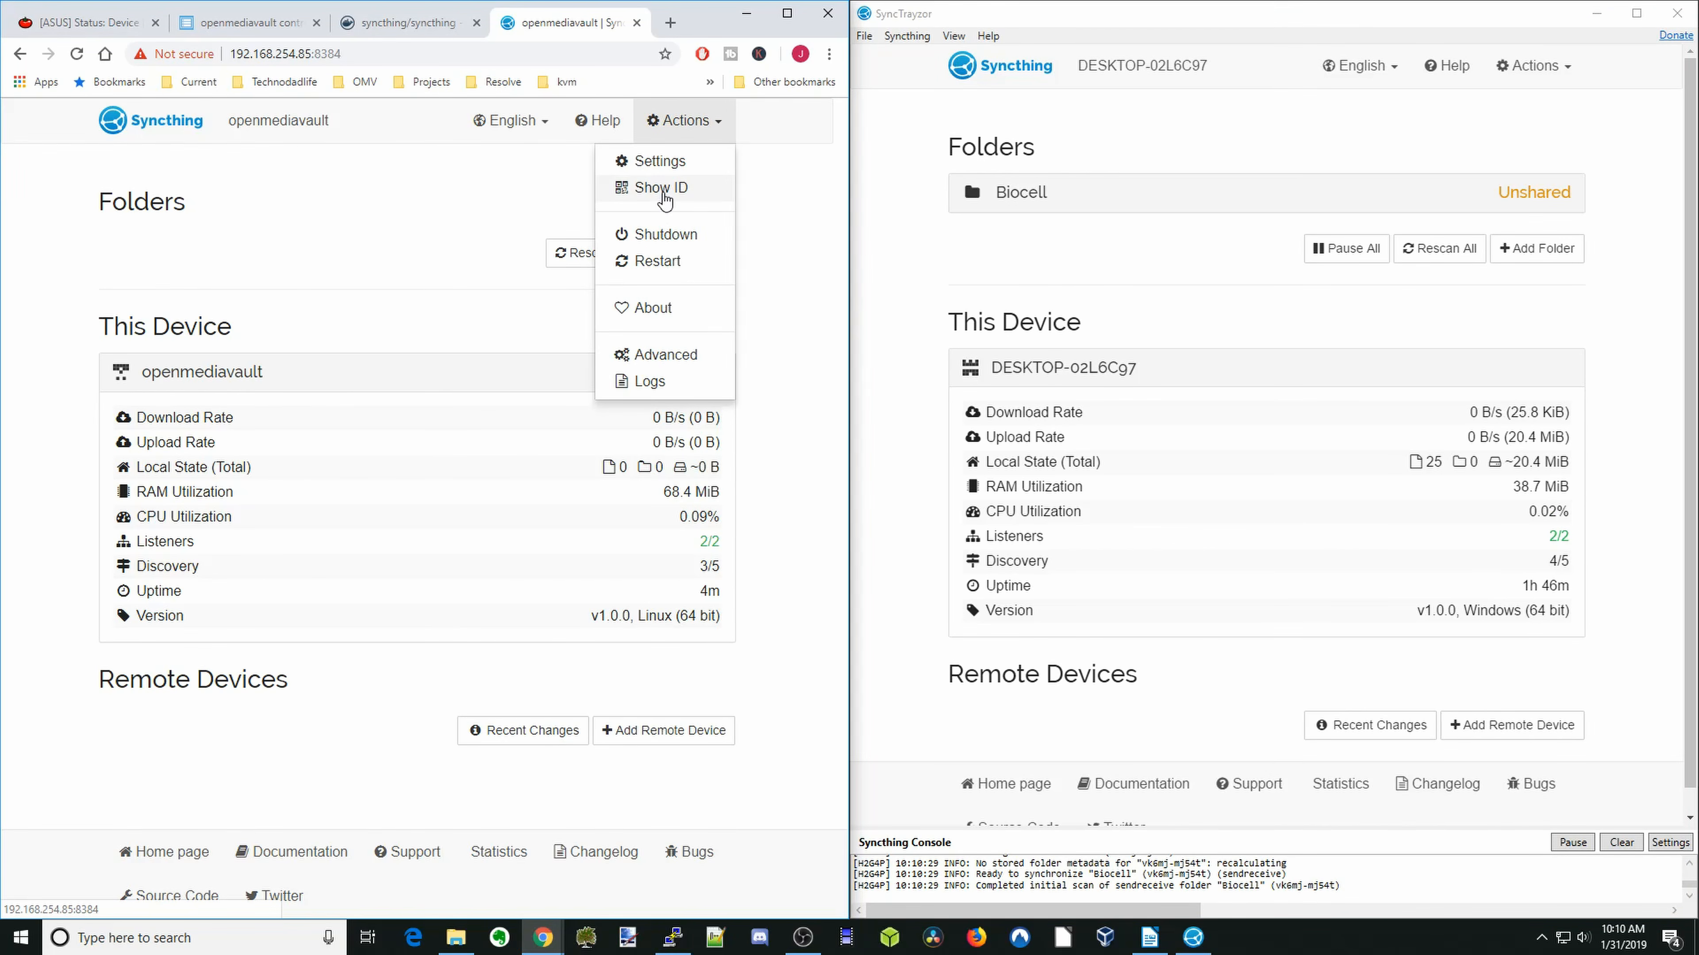
{"action": "left_click", "coordinate": [688, 187]}
{"action": "triple_click", "coordinate": [432, 251]}
{"action": "right_click", "coordinate": [432, 251]}
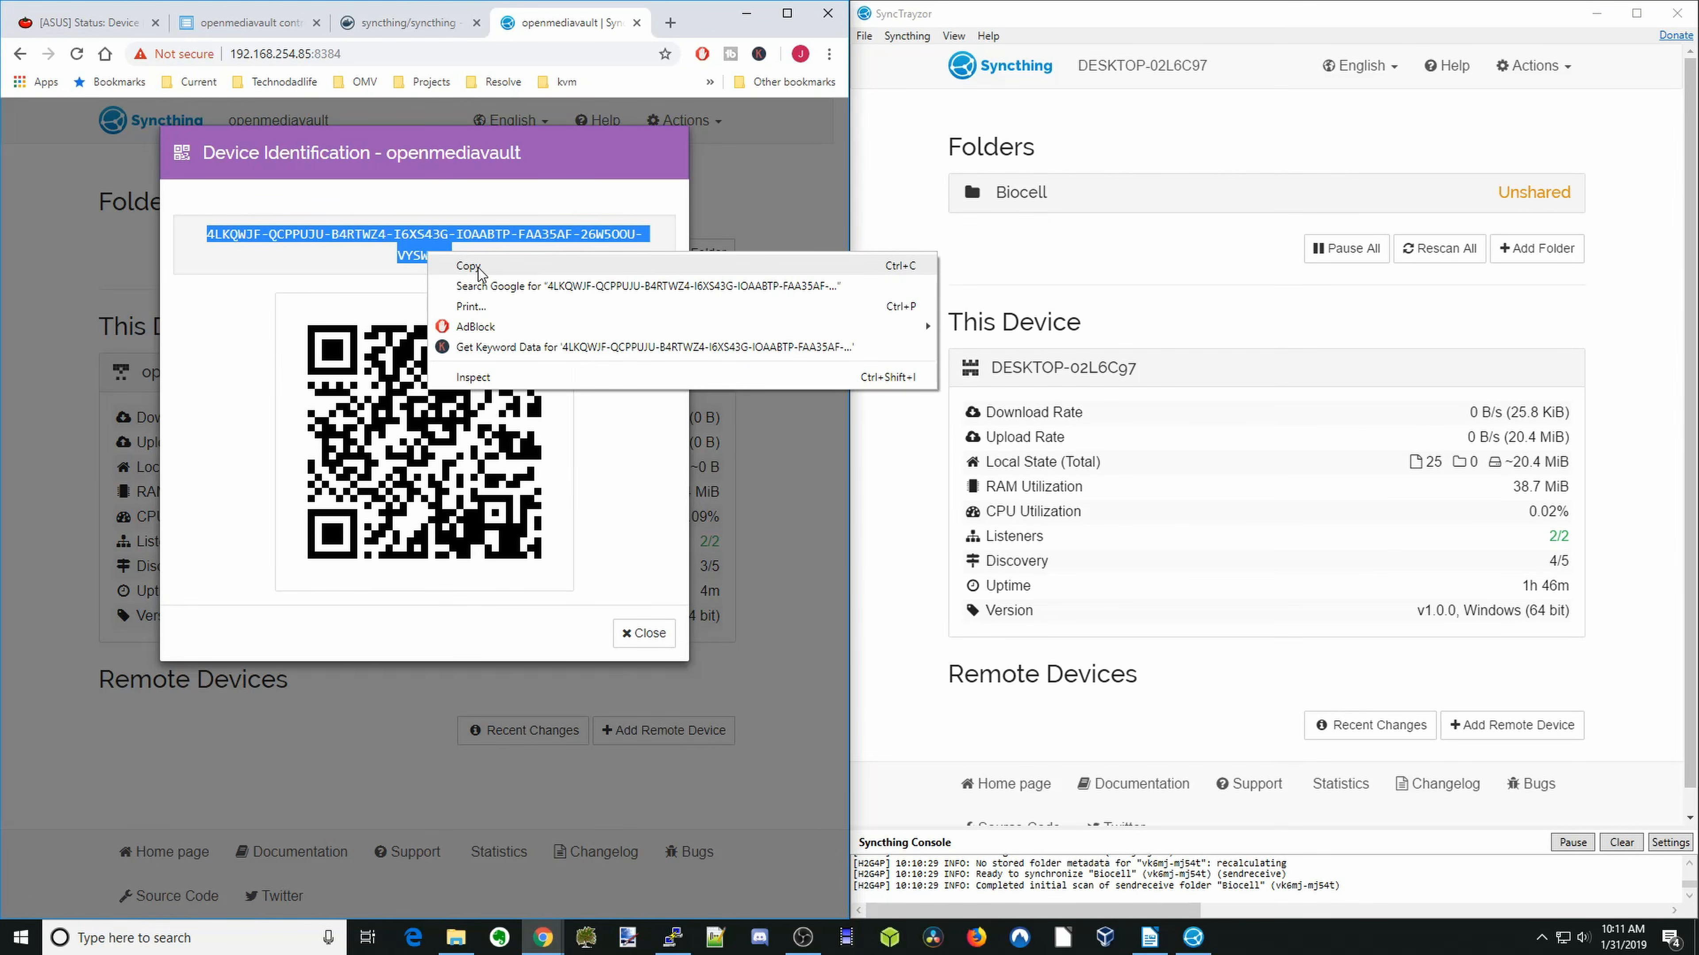
{"action": "left_click", "coordinate": [482, 268]}
{"action": "left_click", "coordinate": [644, 633]}
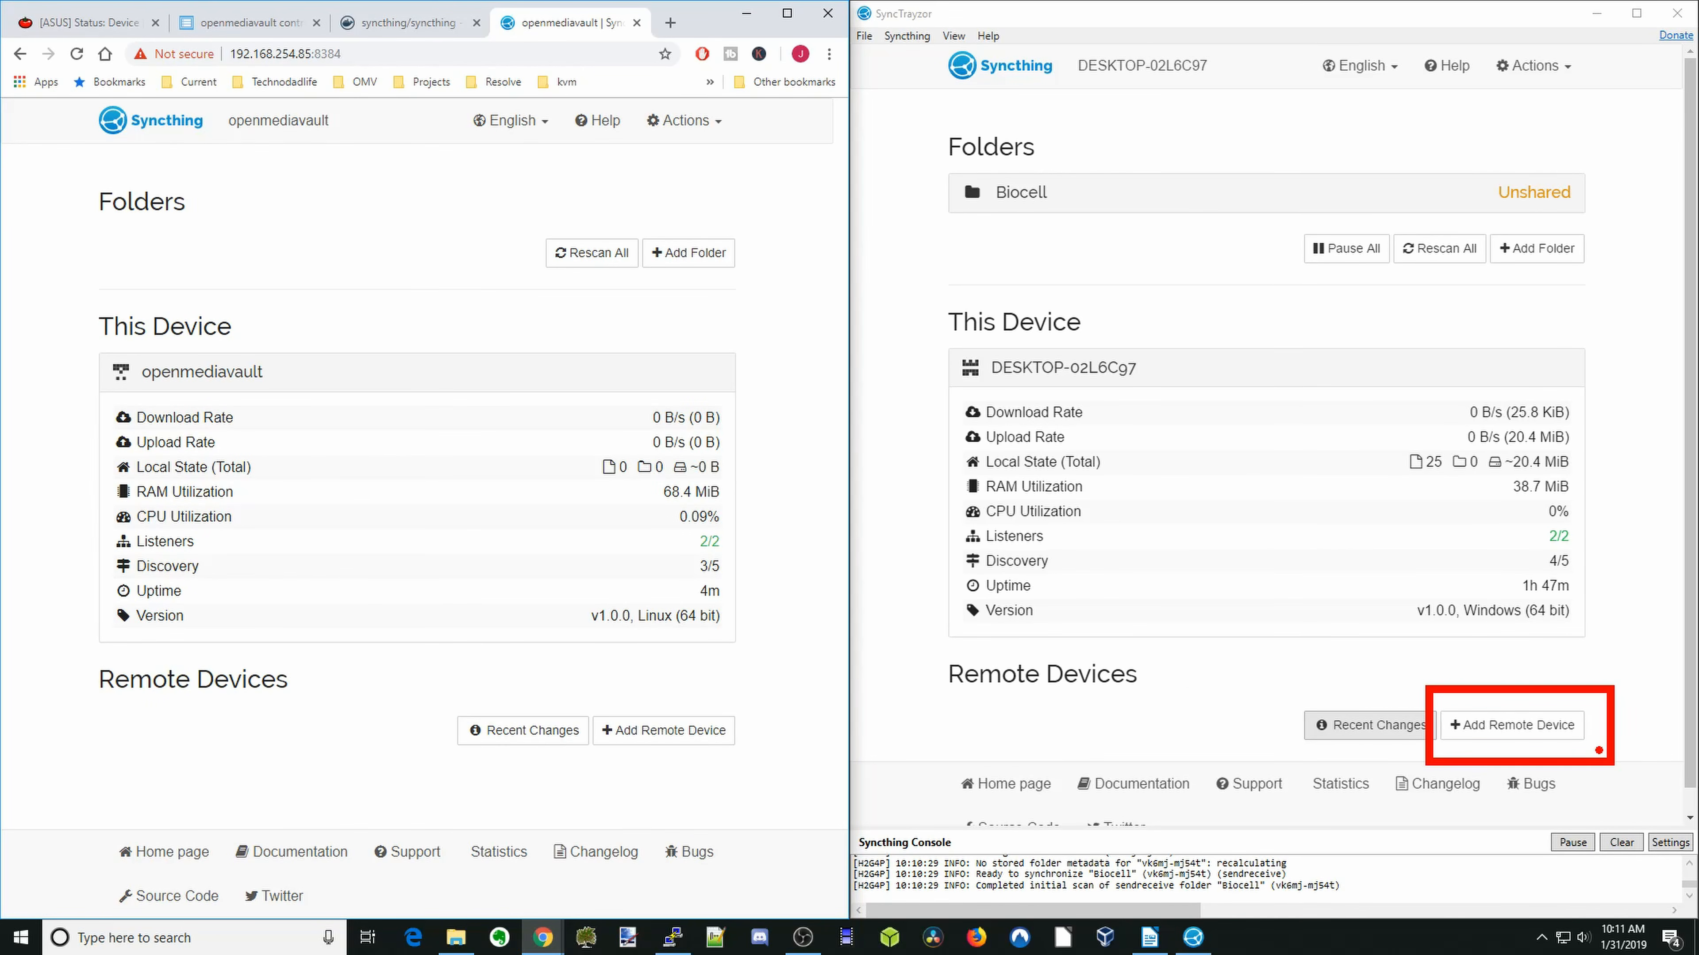
- Add a remote device named Server in SyncTrayzor, using the copied openmediavault device ID
{"action": "scroll", "coordinate": [1496, 712], "scroll_direction": "down", "scroll_amount": 1}
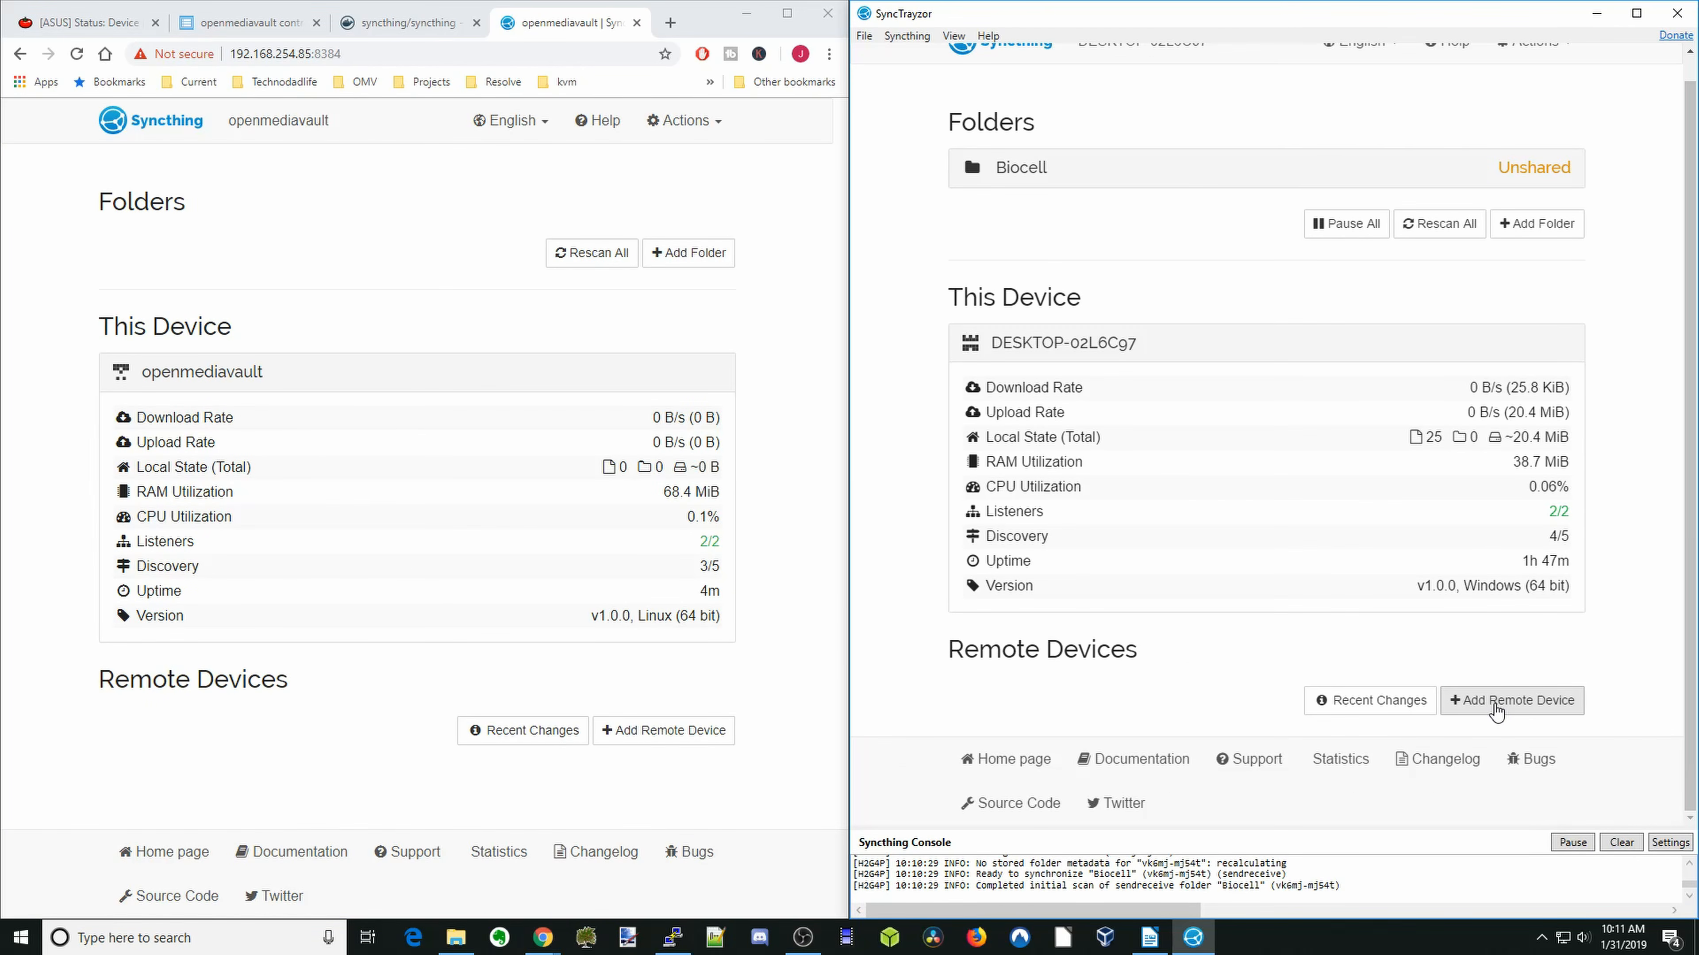
{"action": "left_click", "coordinate": [1495, 704]}
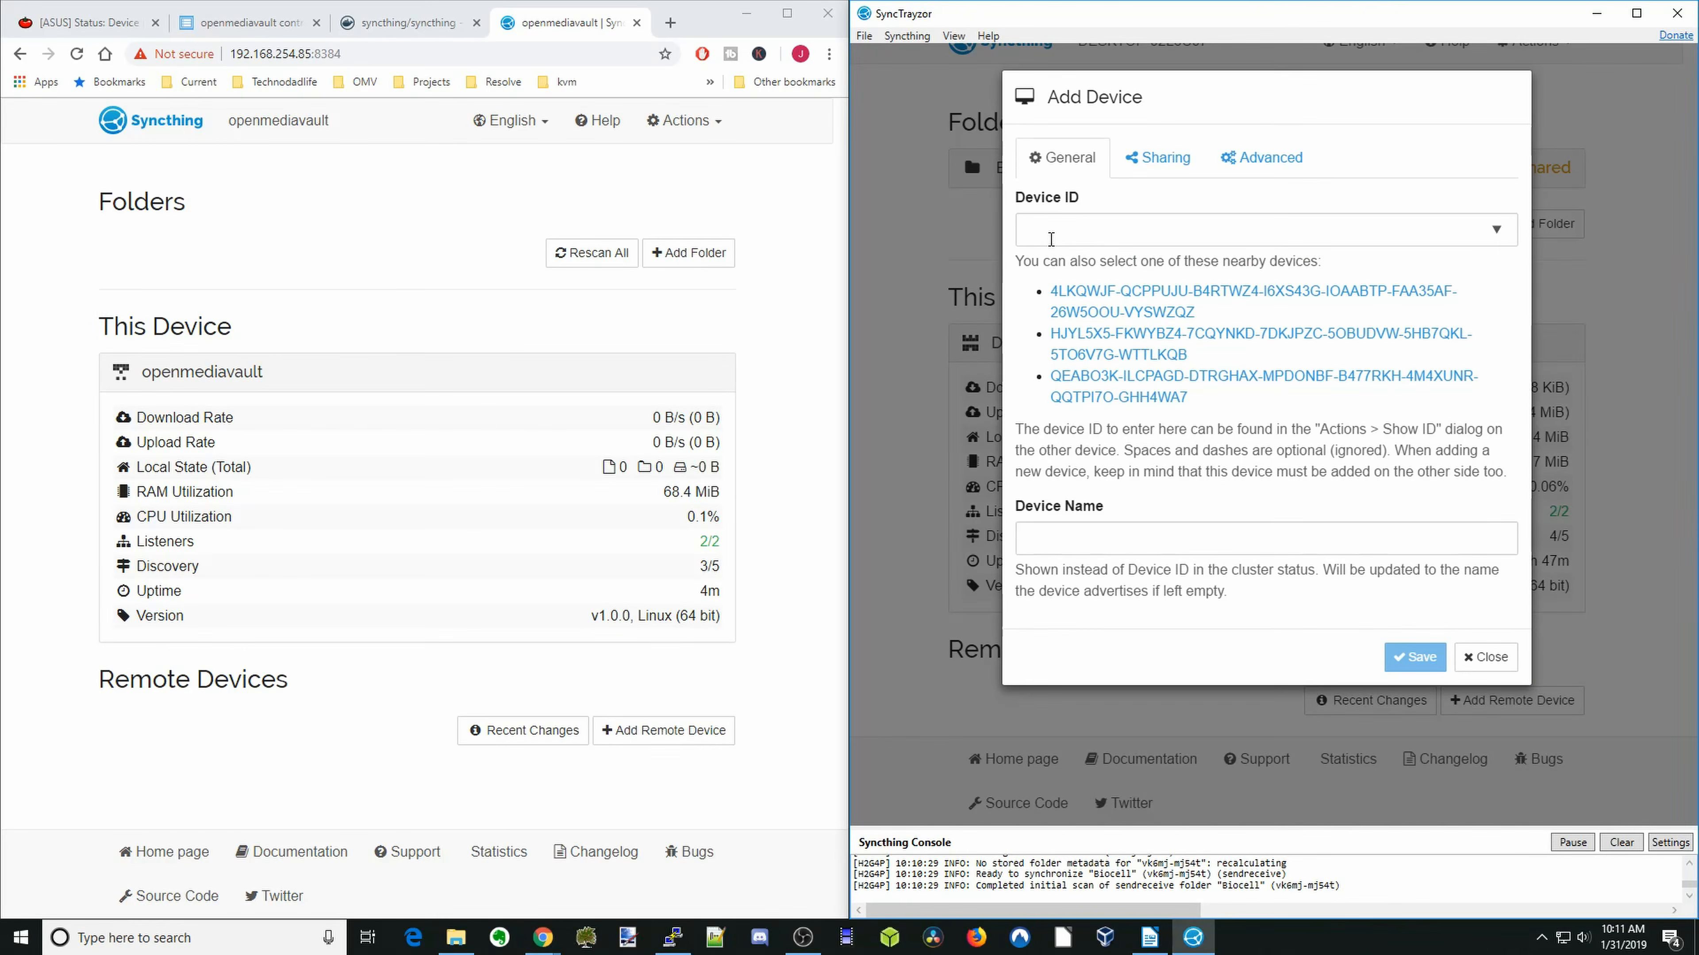
{"action": "right_click", "coordinate": [1052, 245]}
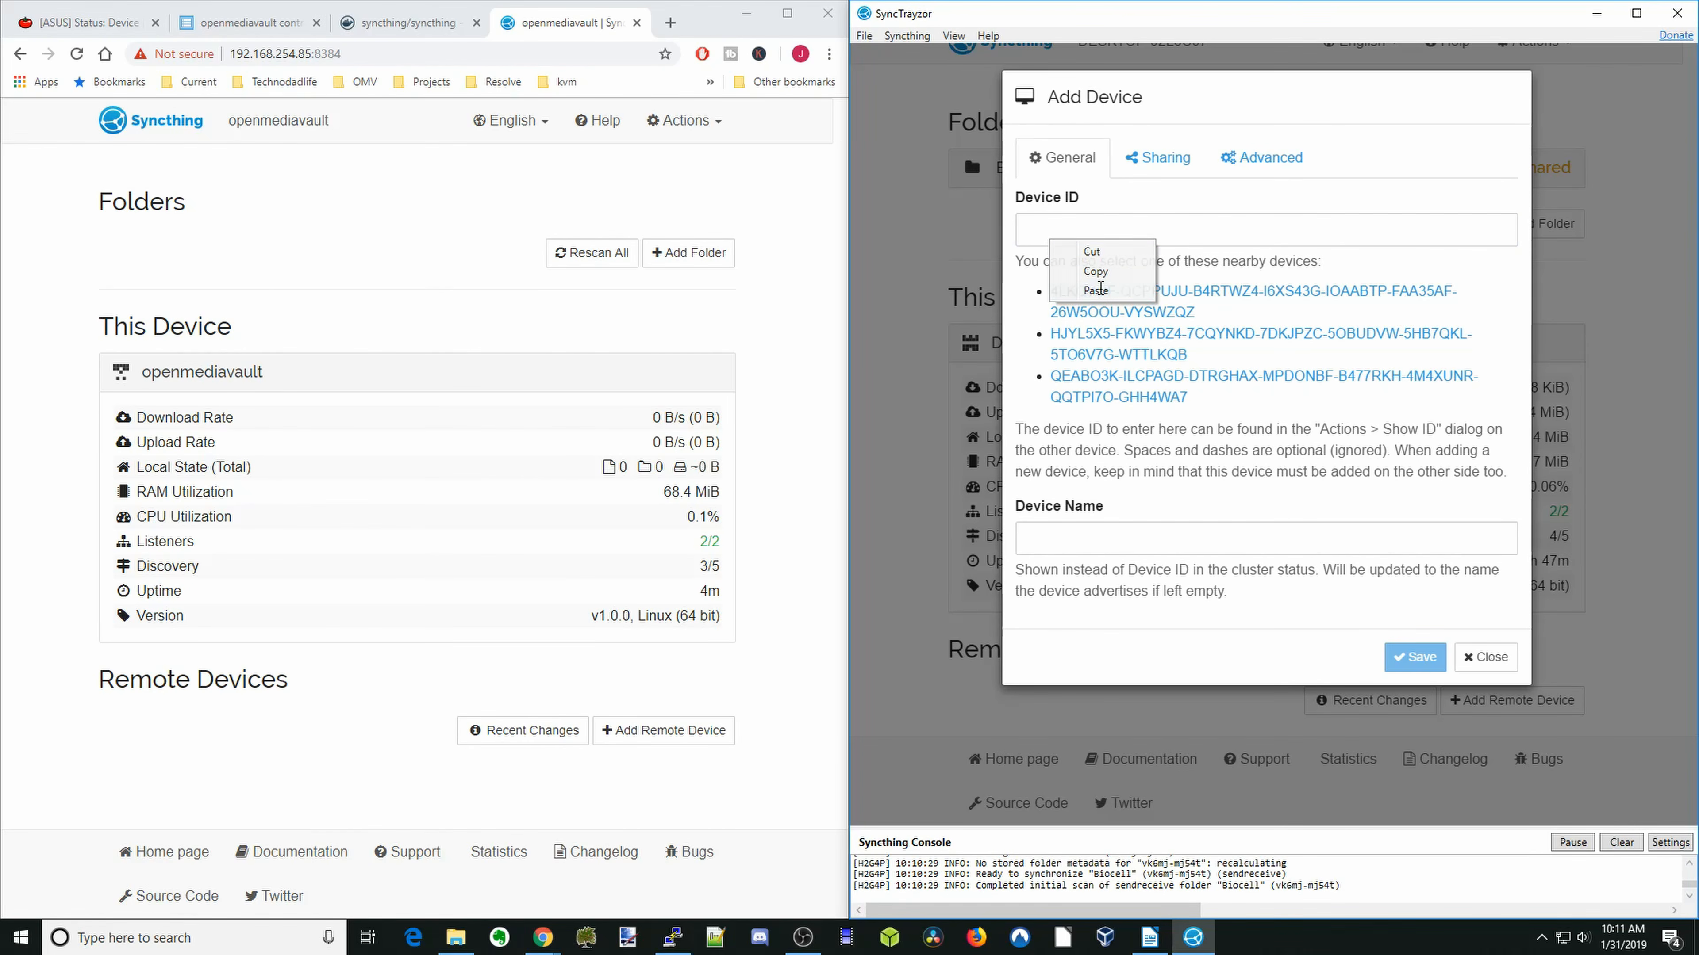
{"action": "left_click", "coordinate": [1095, 290]}
{"action": "left_click", "coordinate": [1109, 535]}
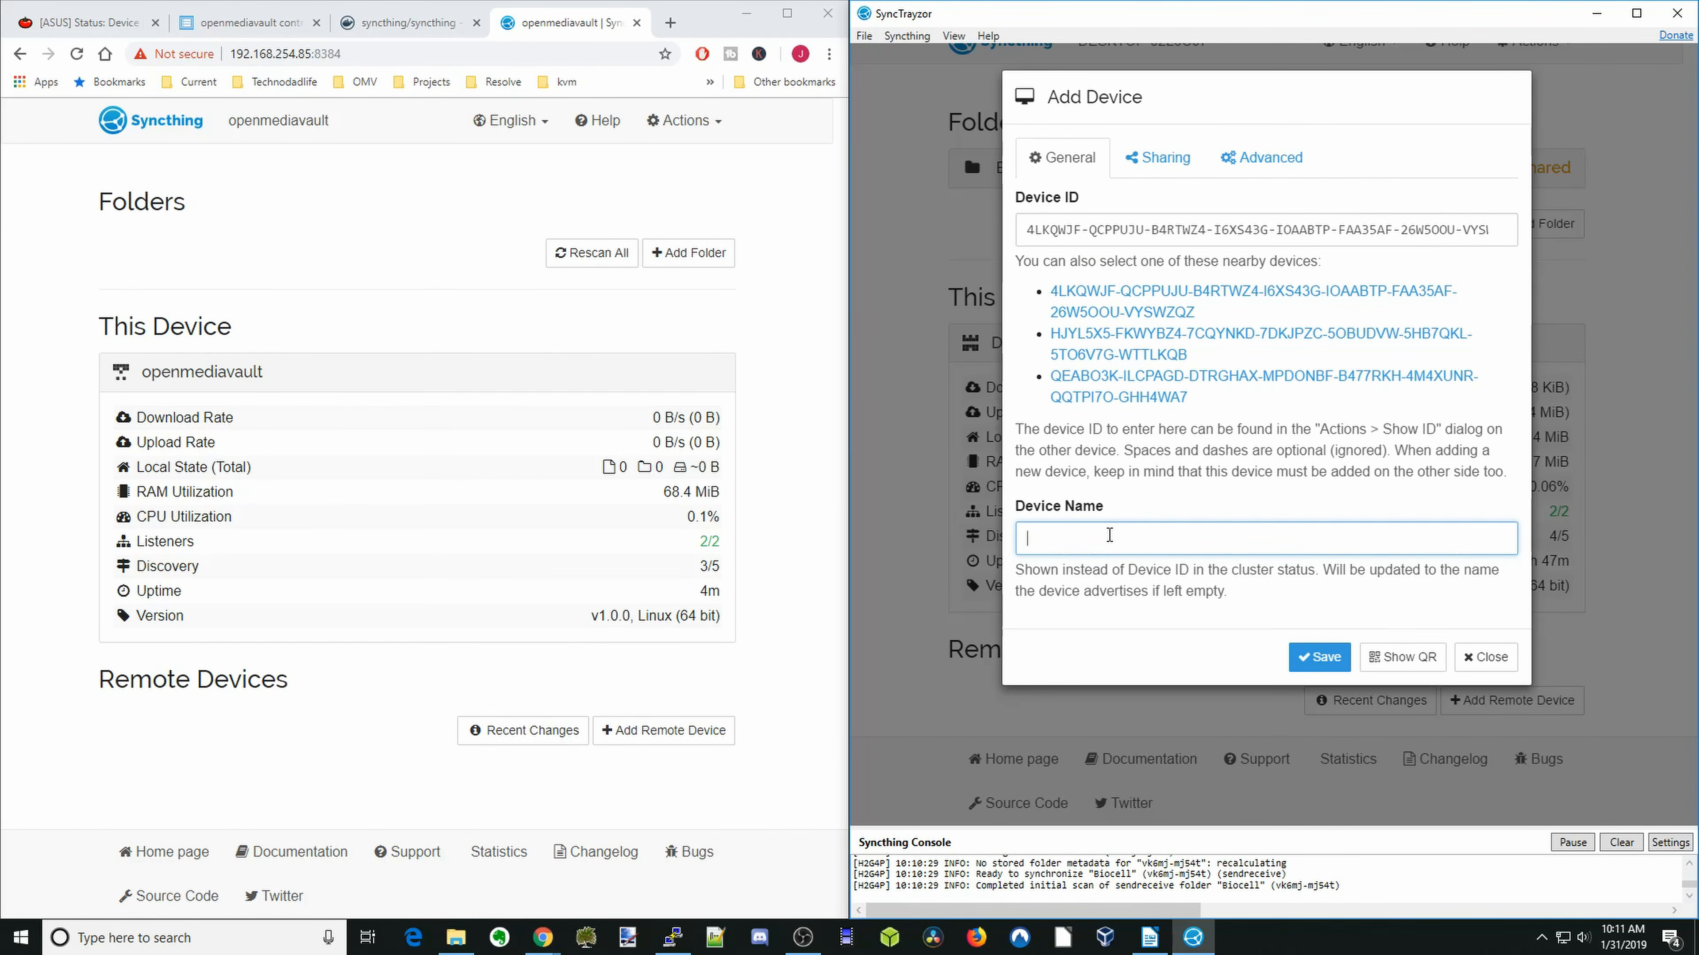
{"action": "type", "text": "Server"}
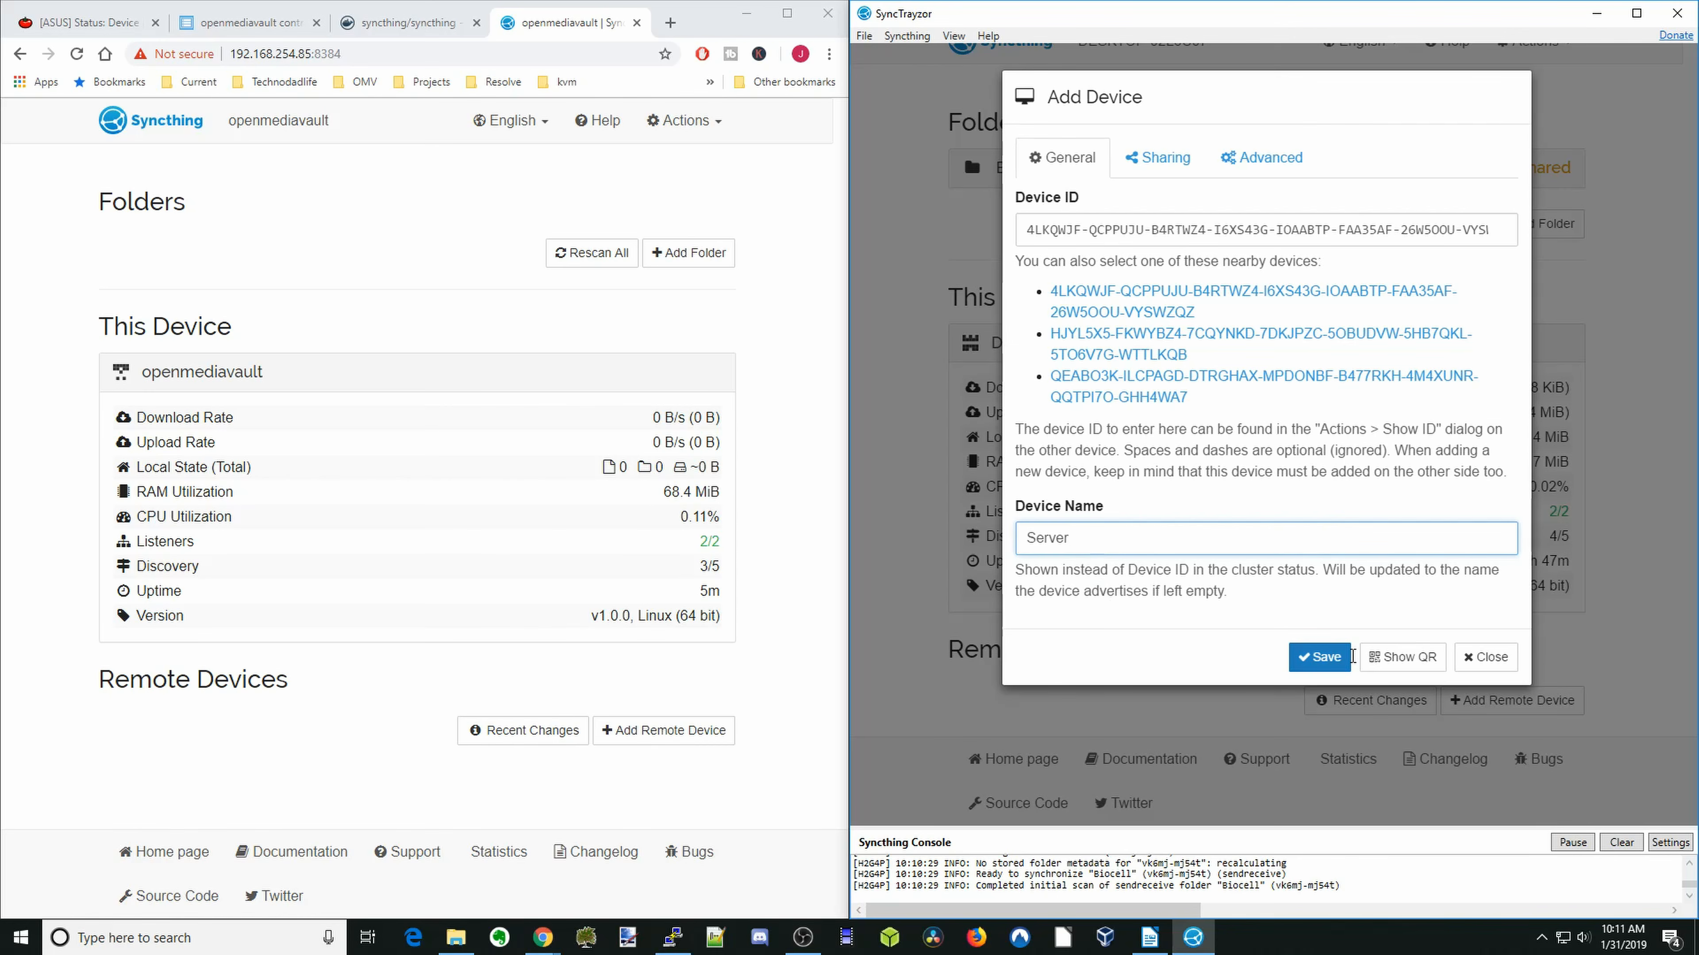
{"action": "left_click", "coordinate": [1324, 656]}
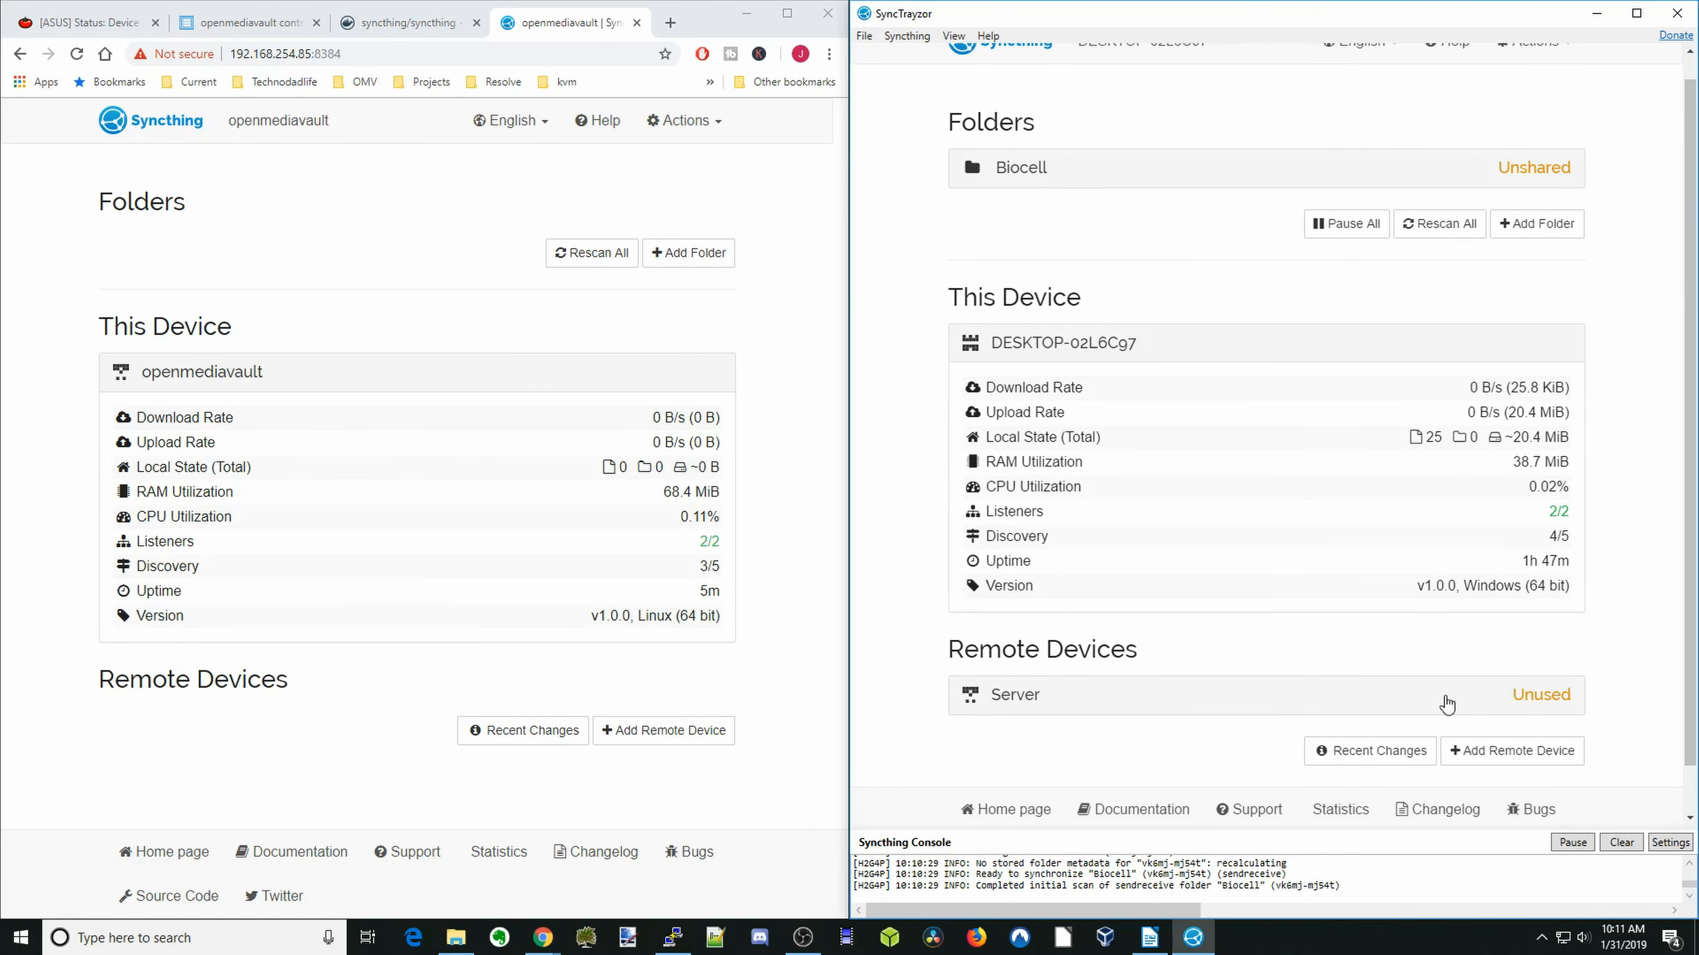
- Show the Windows desktop's device ID in SyncTrayzor and copy it to the clipboard
{"action": "scroll", "coordinate": [1447, 704], "scroll_direction": "up", "scroll_amount": 1}
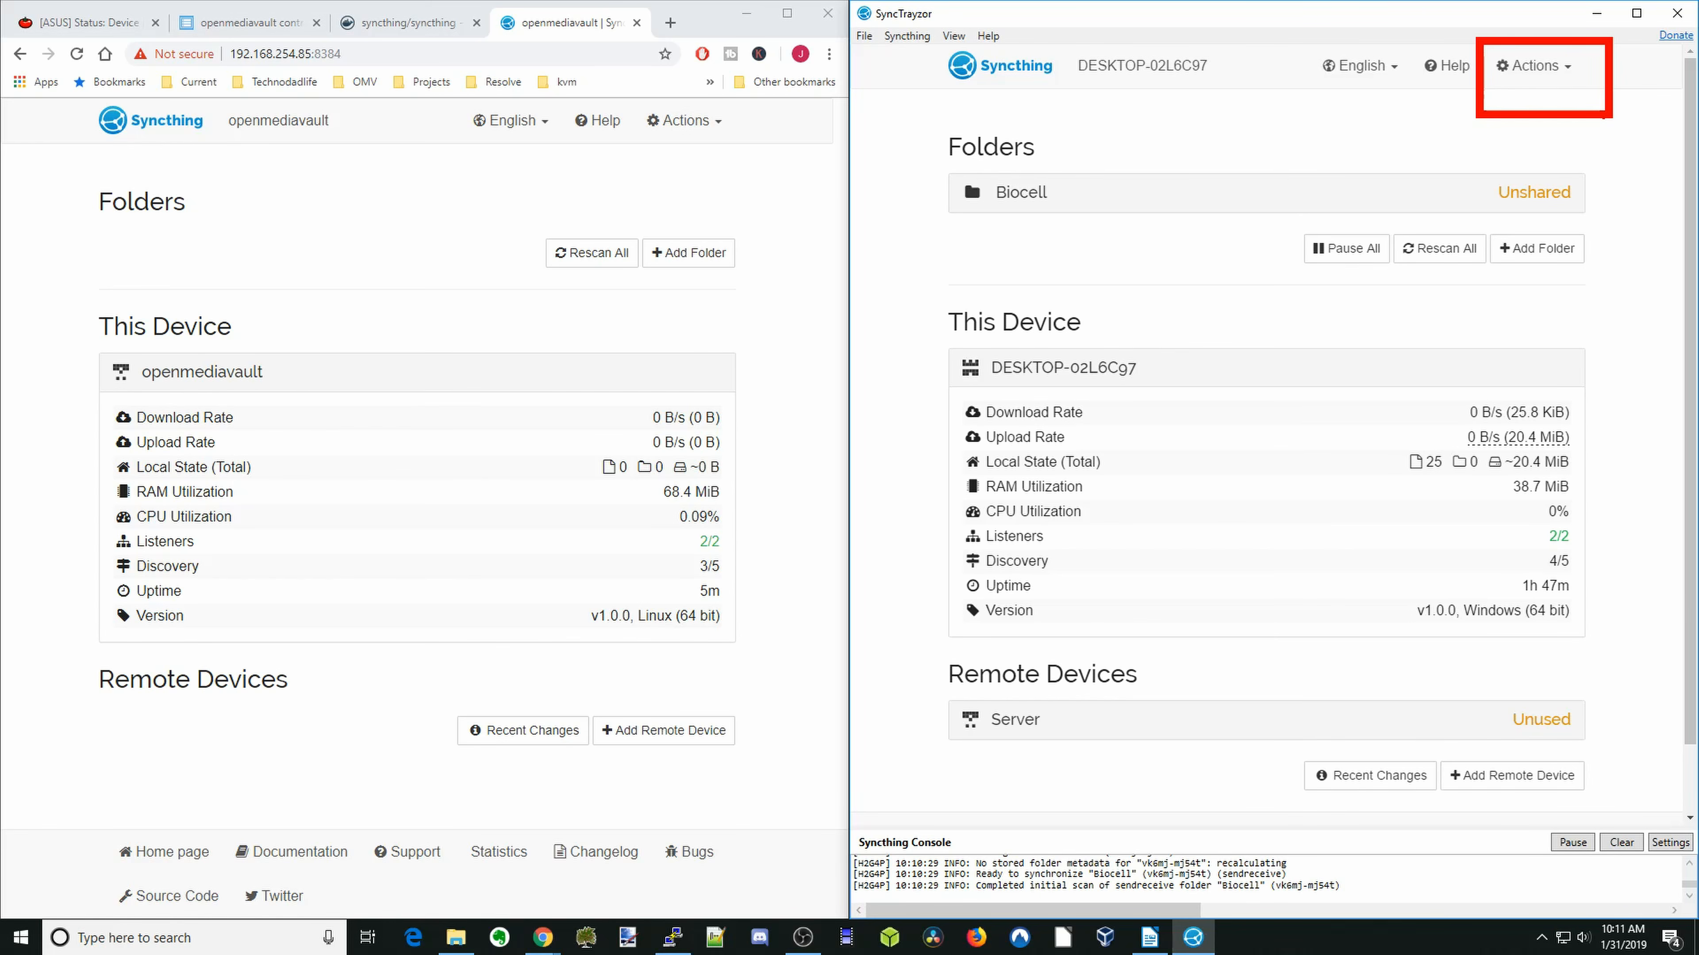
{"action": "left_click", "coordinate": [1534, 65]}
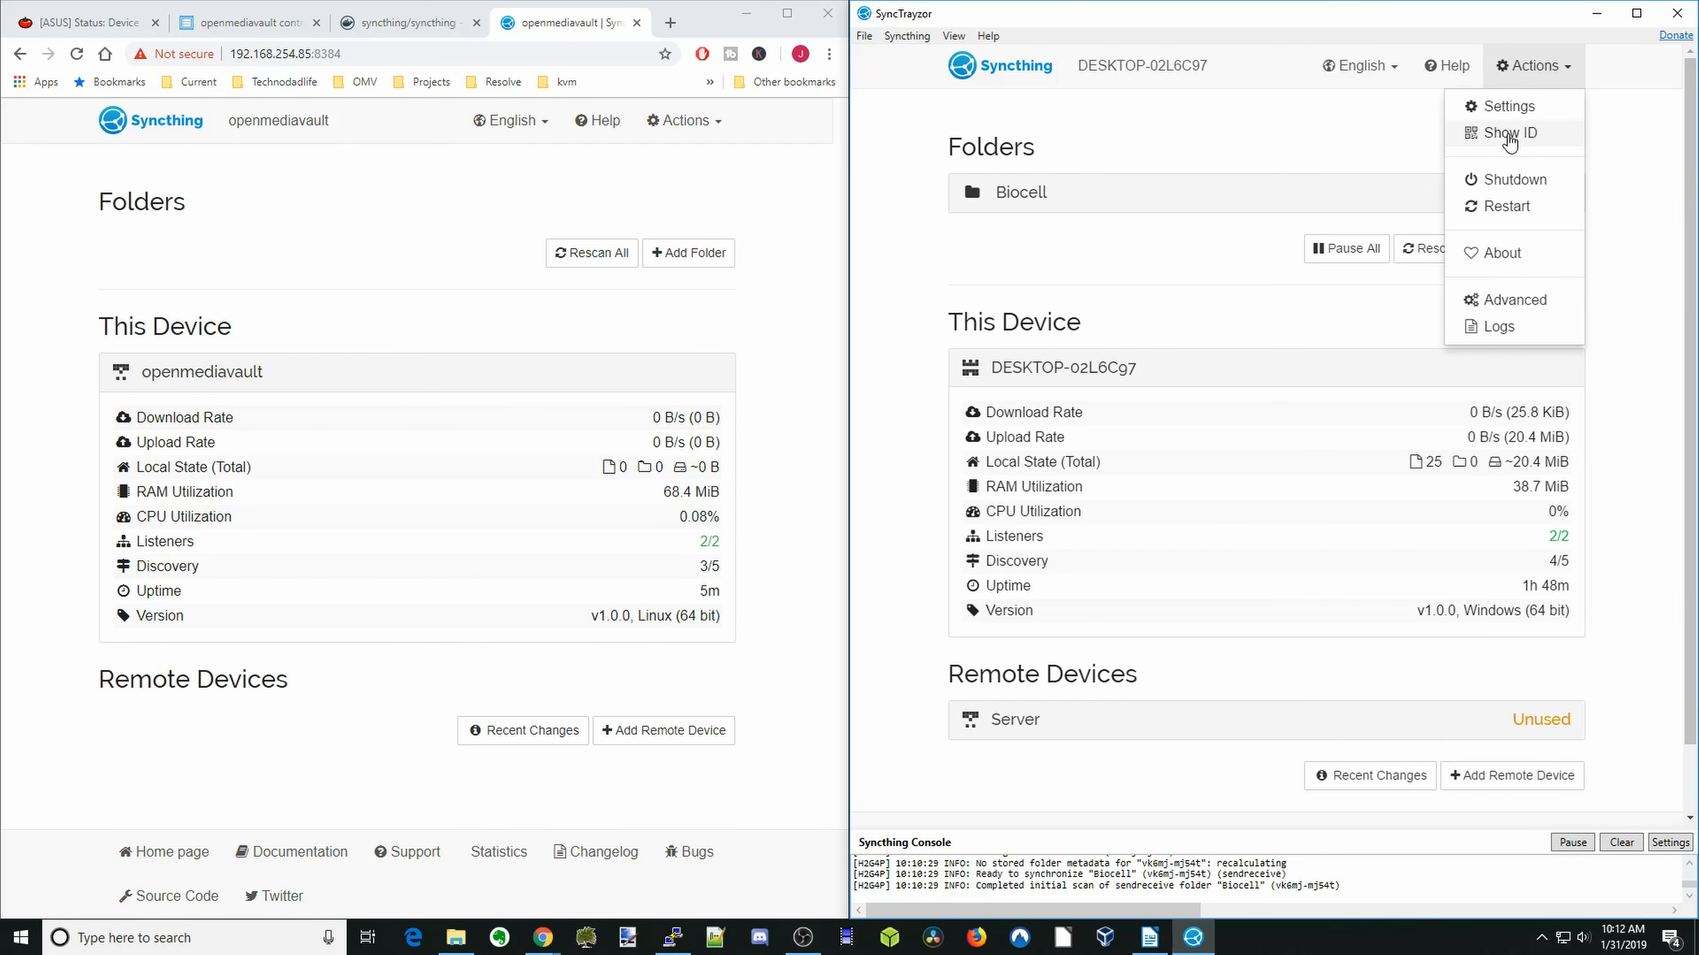
{"action": "left_click", "coordinate": [1509, 132]}
{"action": "left_click", "coordinate": [1274, 198]}
{"action": "right_click", "coordinate": [1274, 198]}
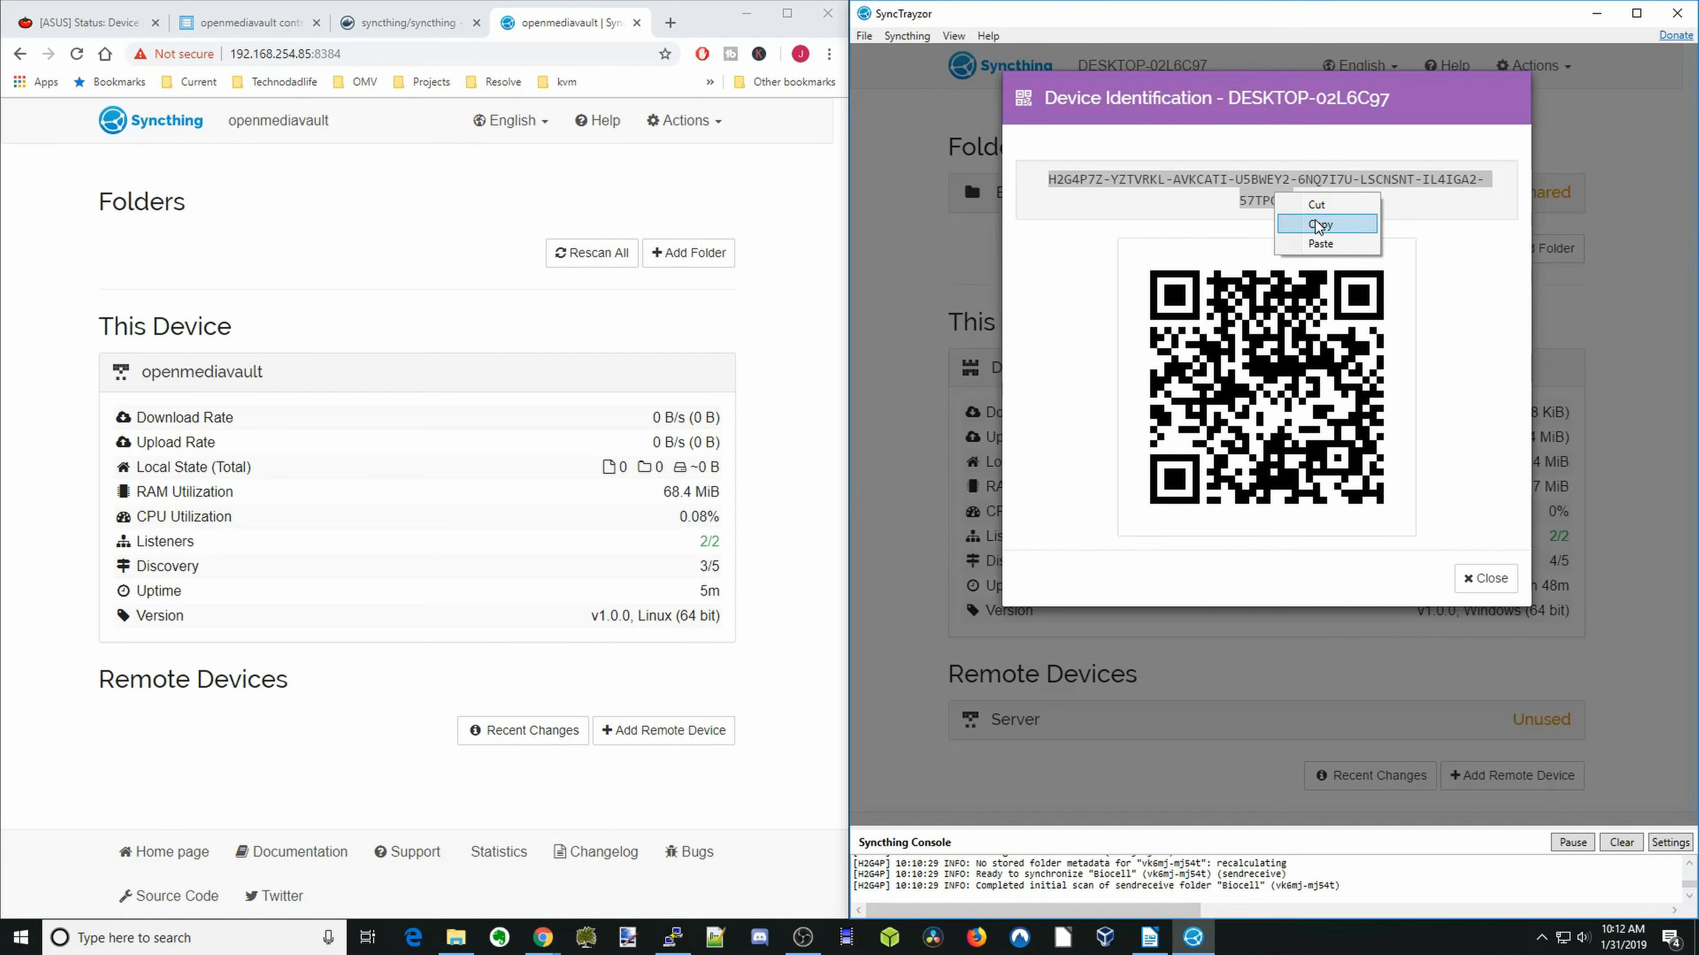
{"action": "left_click", "coordinate": [1319, 225]}
{"action": "left_click", "coordinate": [1485, 578]}
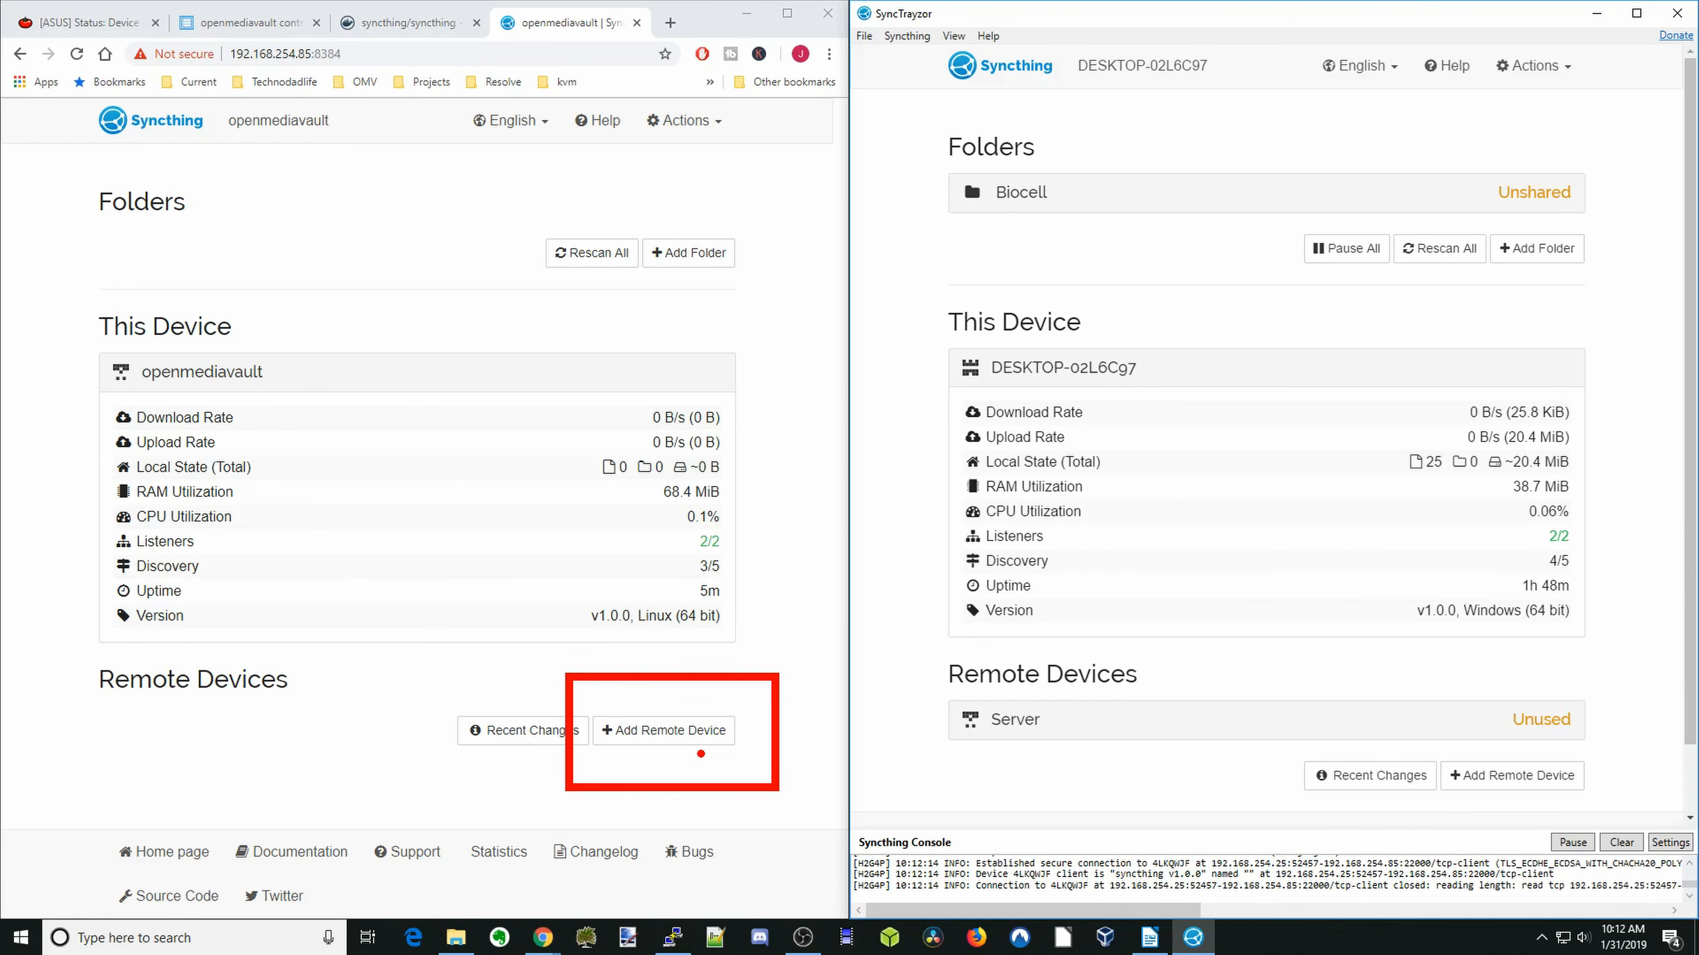
- Add a remote device named Desktop1 in the openmediavault Syncthing, using the copied desktop device ID
{"action": "left_click", "coordinate": [699, 735]}
{"action": "left_click", "coordinate": [268, 283]}
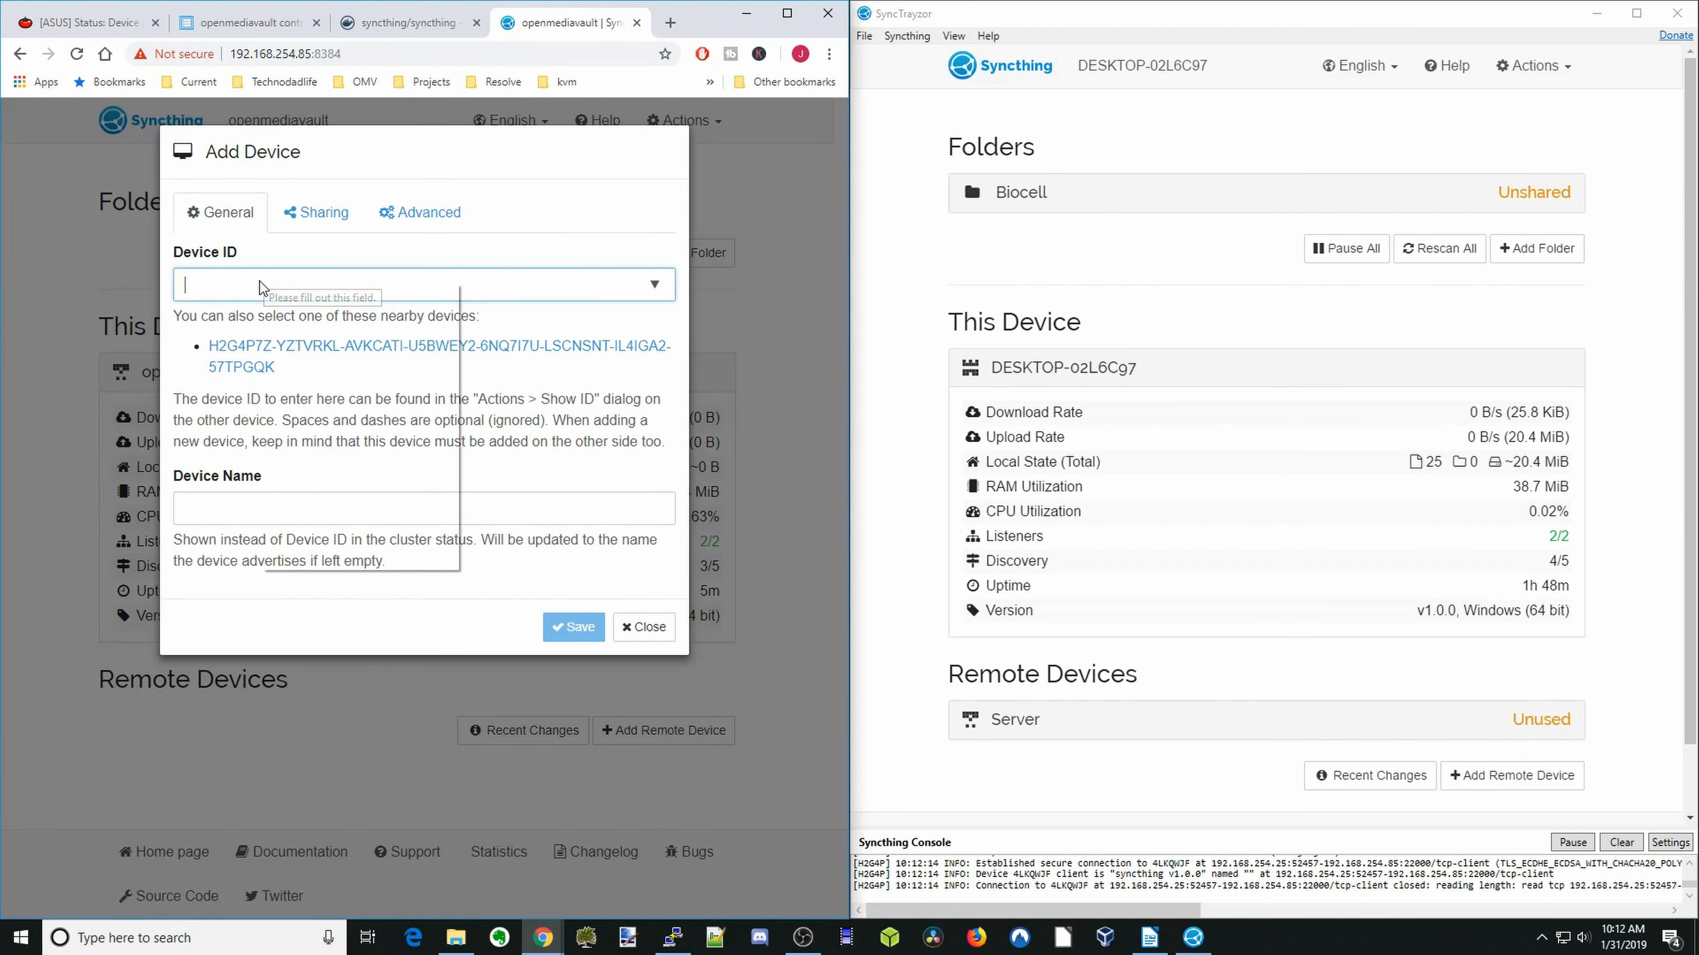
{"action": "right_click", "coordinate": [260, 283]}
{"action": "left_click", "coordinate": [300, 416]}
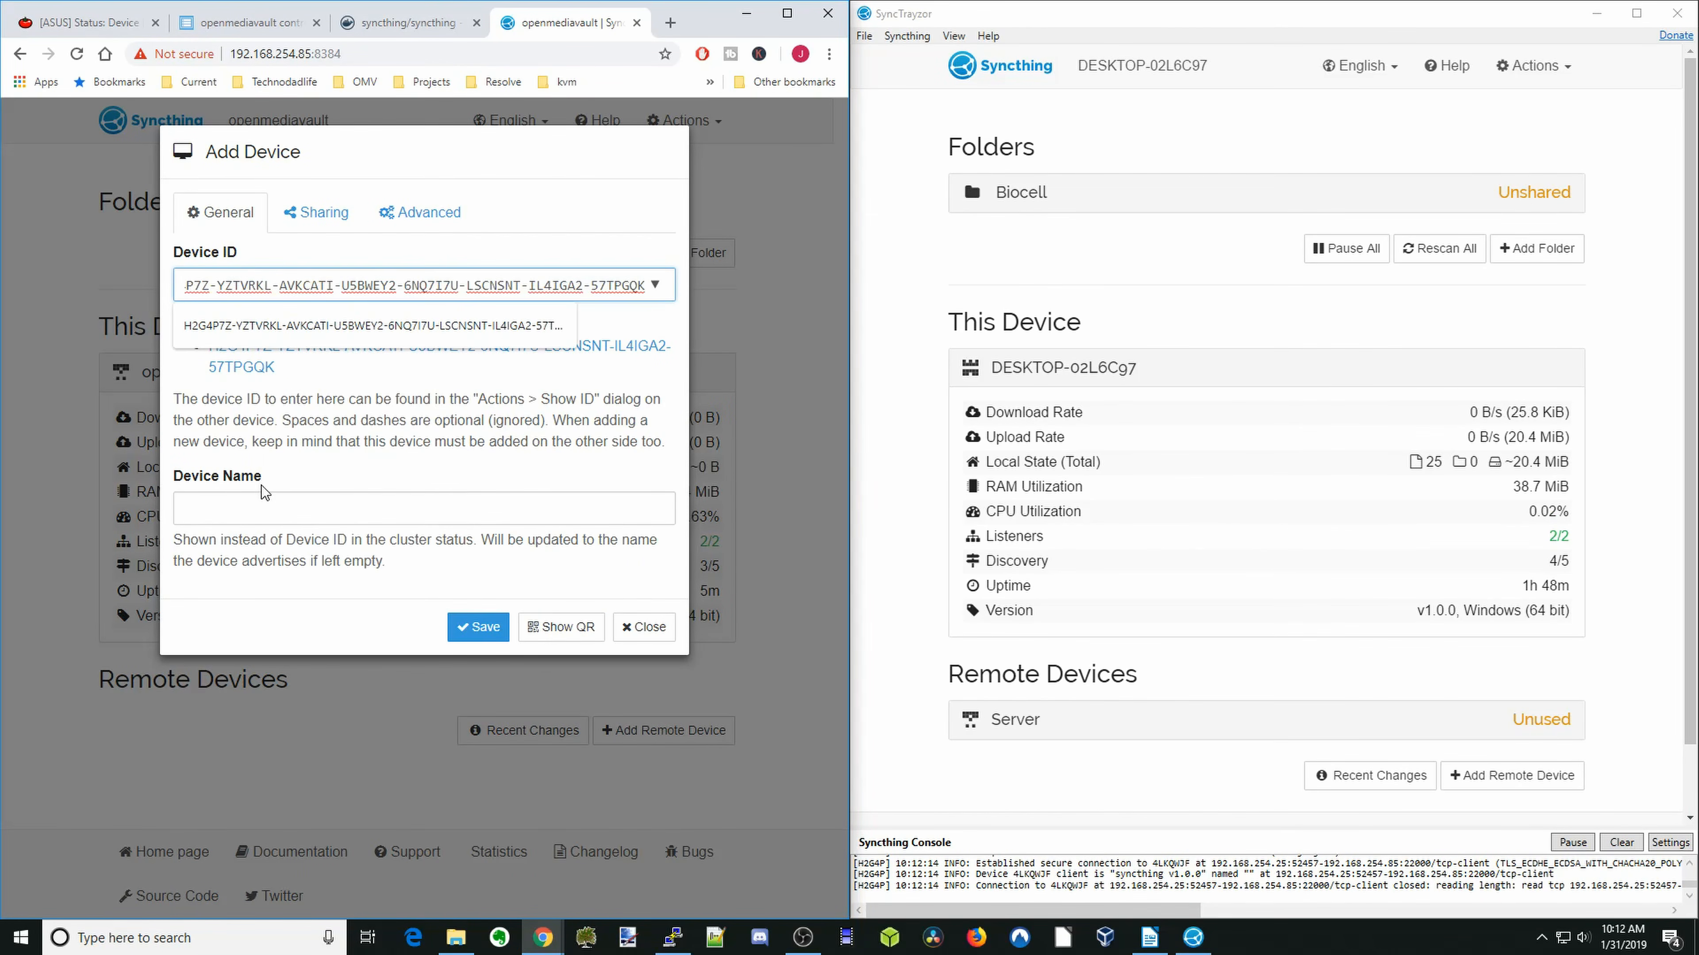
{"action": "left_click", "coordinate": [277, 511]}
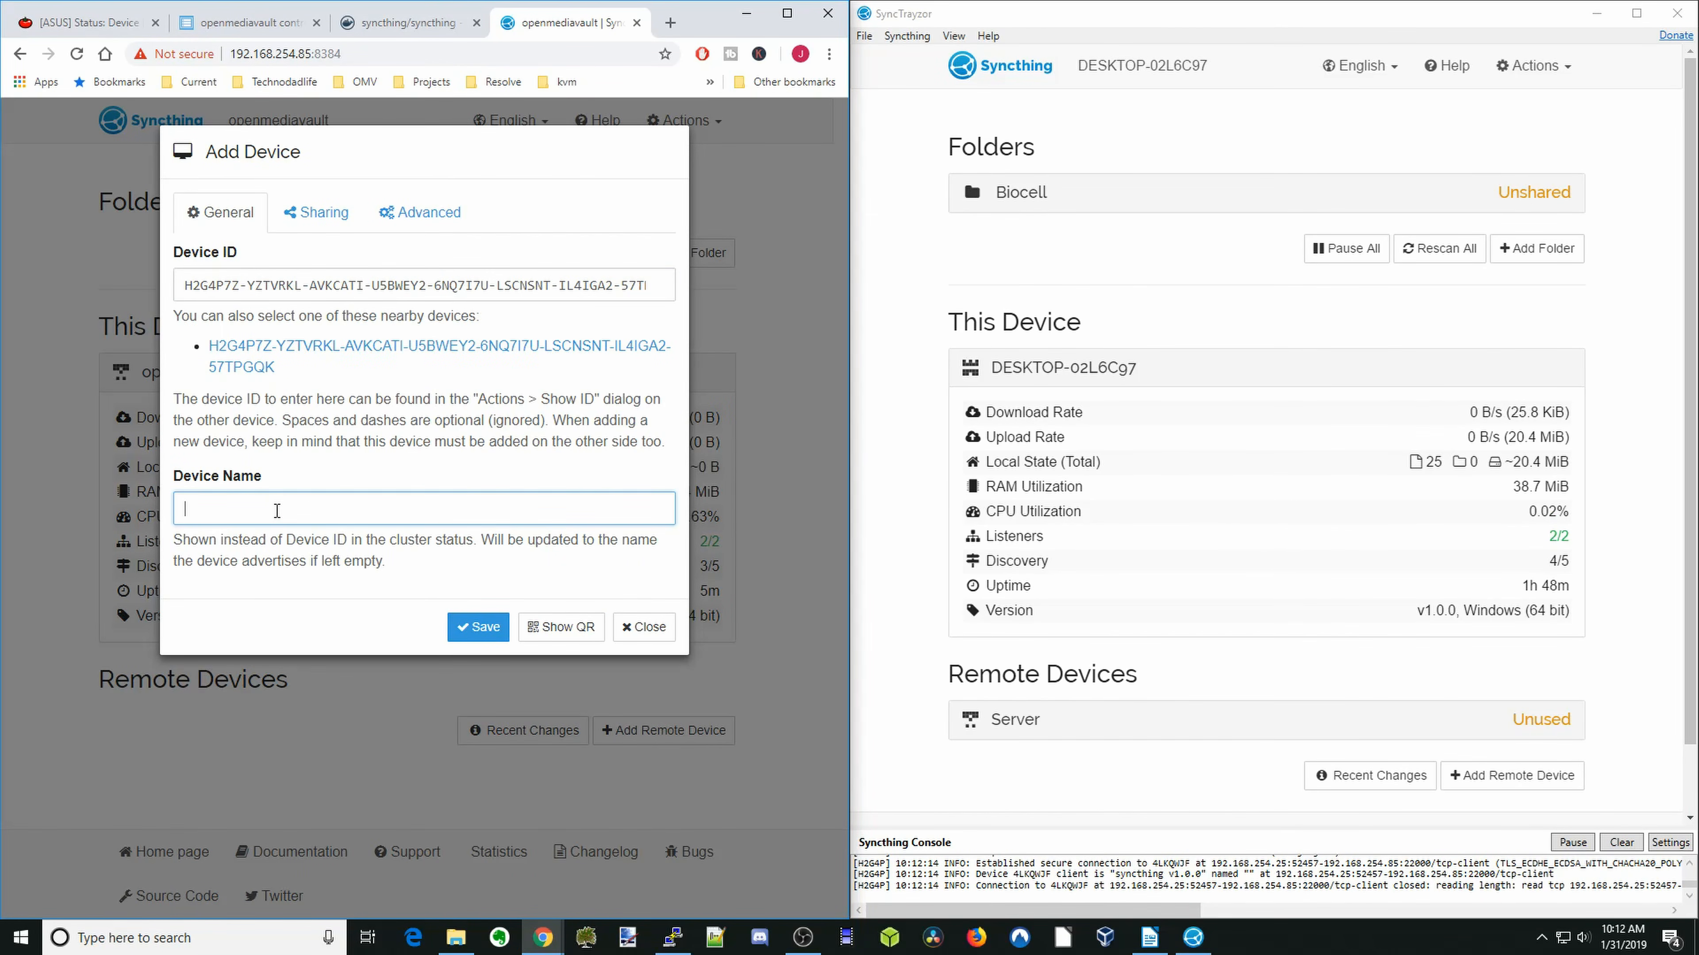
{"action": "type", "text": "Desktop"}
{"action": "left_click", "coordinate": [316, 213]}
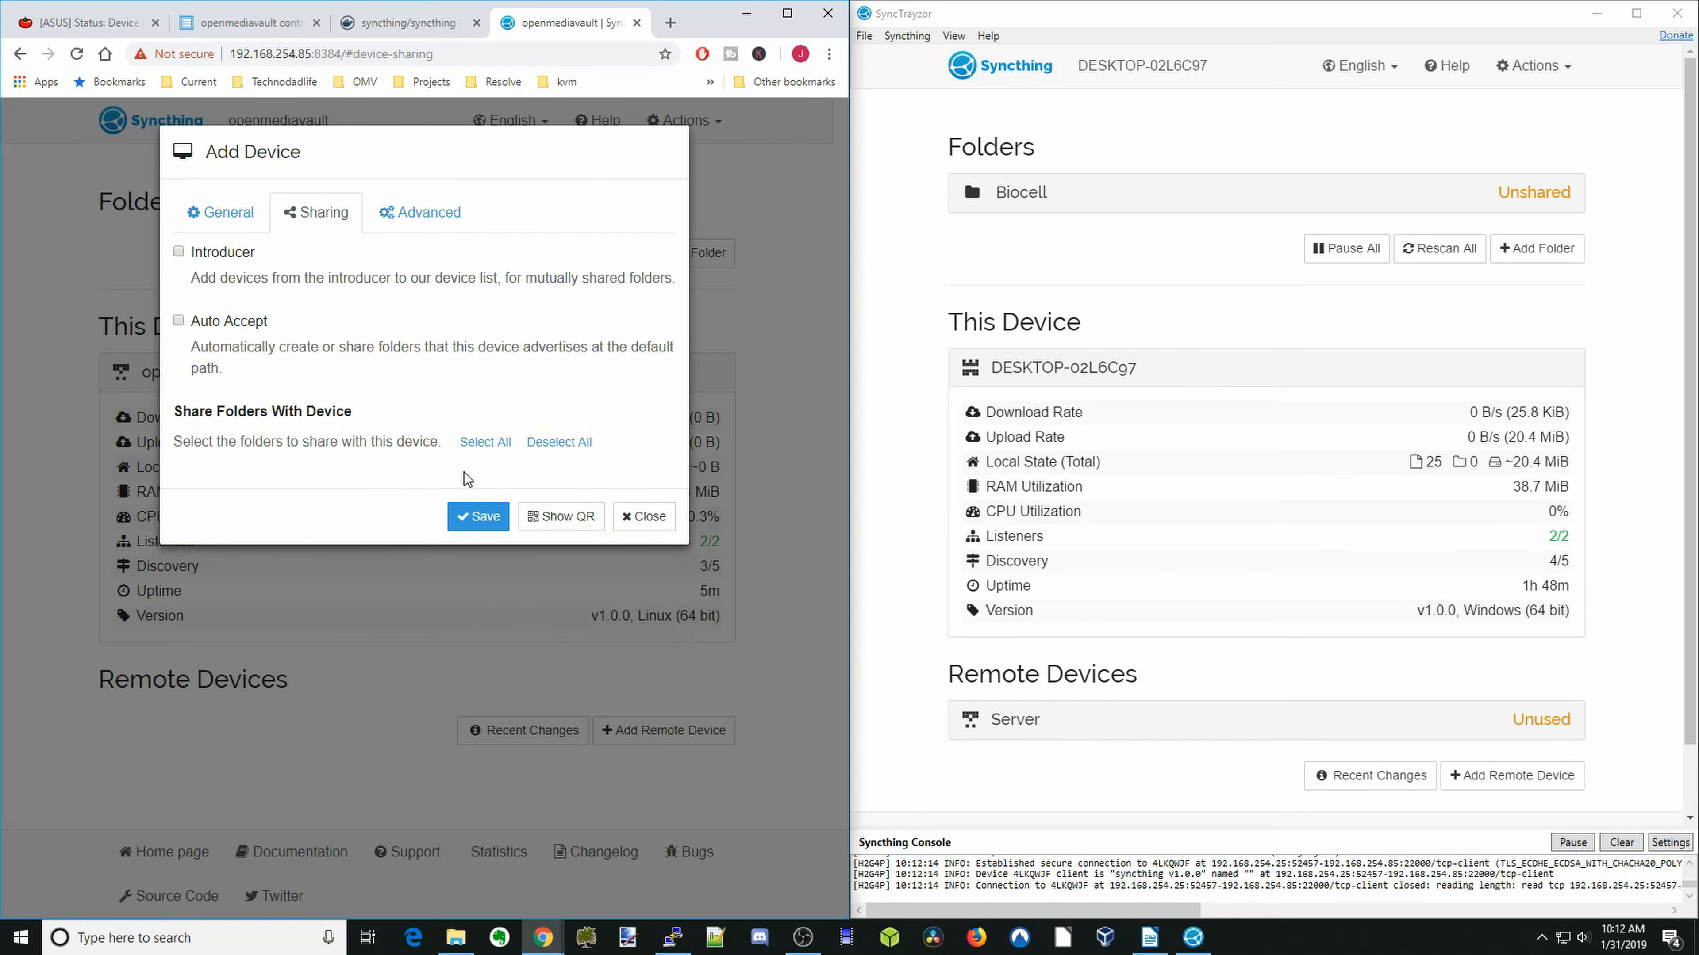
{"action": "left_click", "coordinate": [477, 517]}
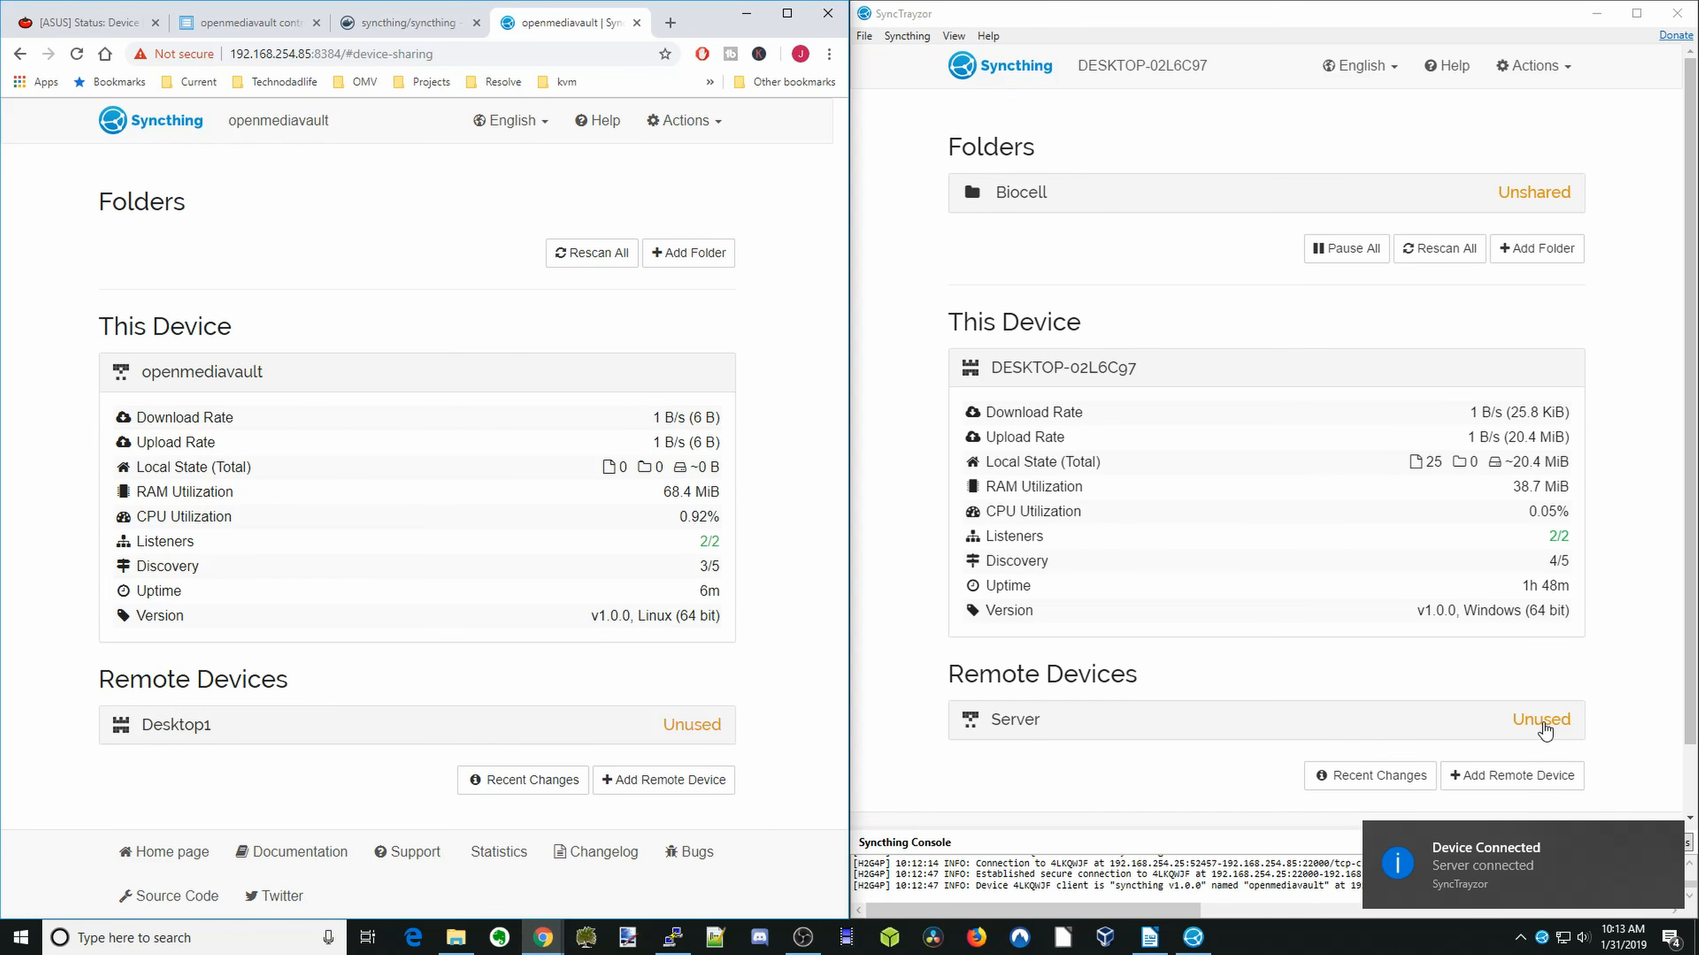
- Edit the Server device's sharing in SyncTrayzor: enable Introducer and Auto Accept, share the Biocell folder, and save
{"action": "left_click", "coordinate": [1542, 729]}
{"action": "scroll", "coordinate": [1542, 723], "scroll_direction": "down", "scroll_amount": 3}
{"action": "left_click", "coordinate": [1549, 643]}
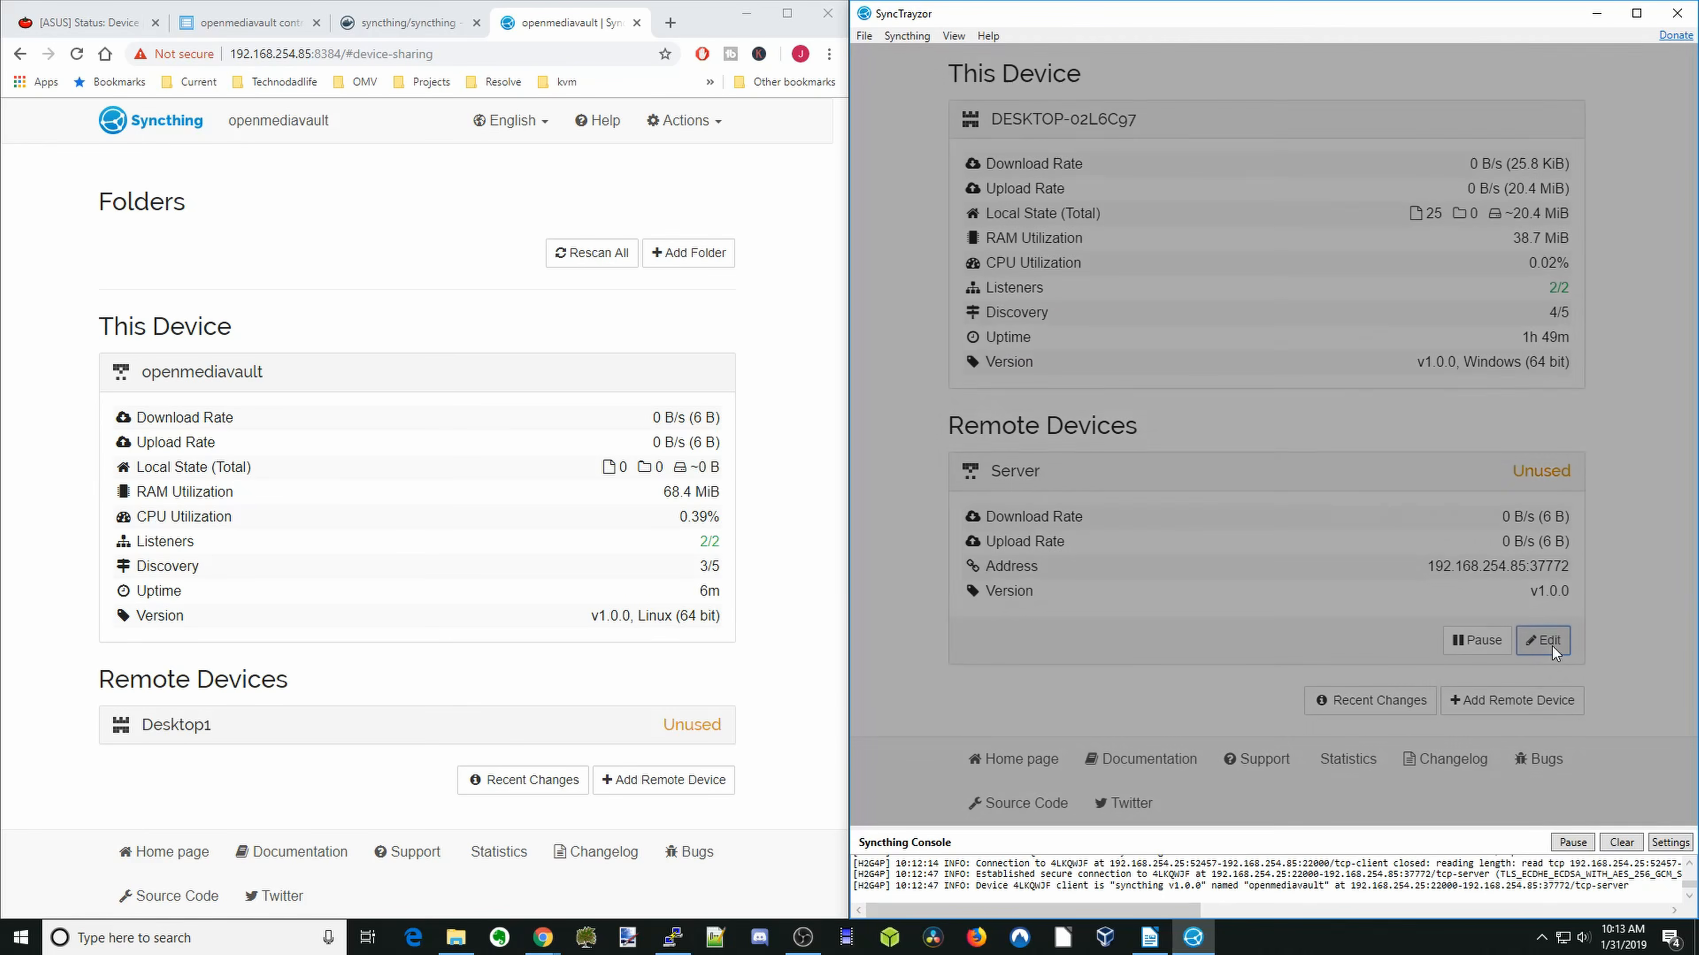
{"action": "left_click", "coordinate": [1153, 166]}
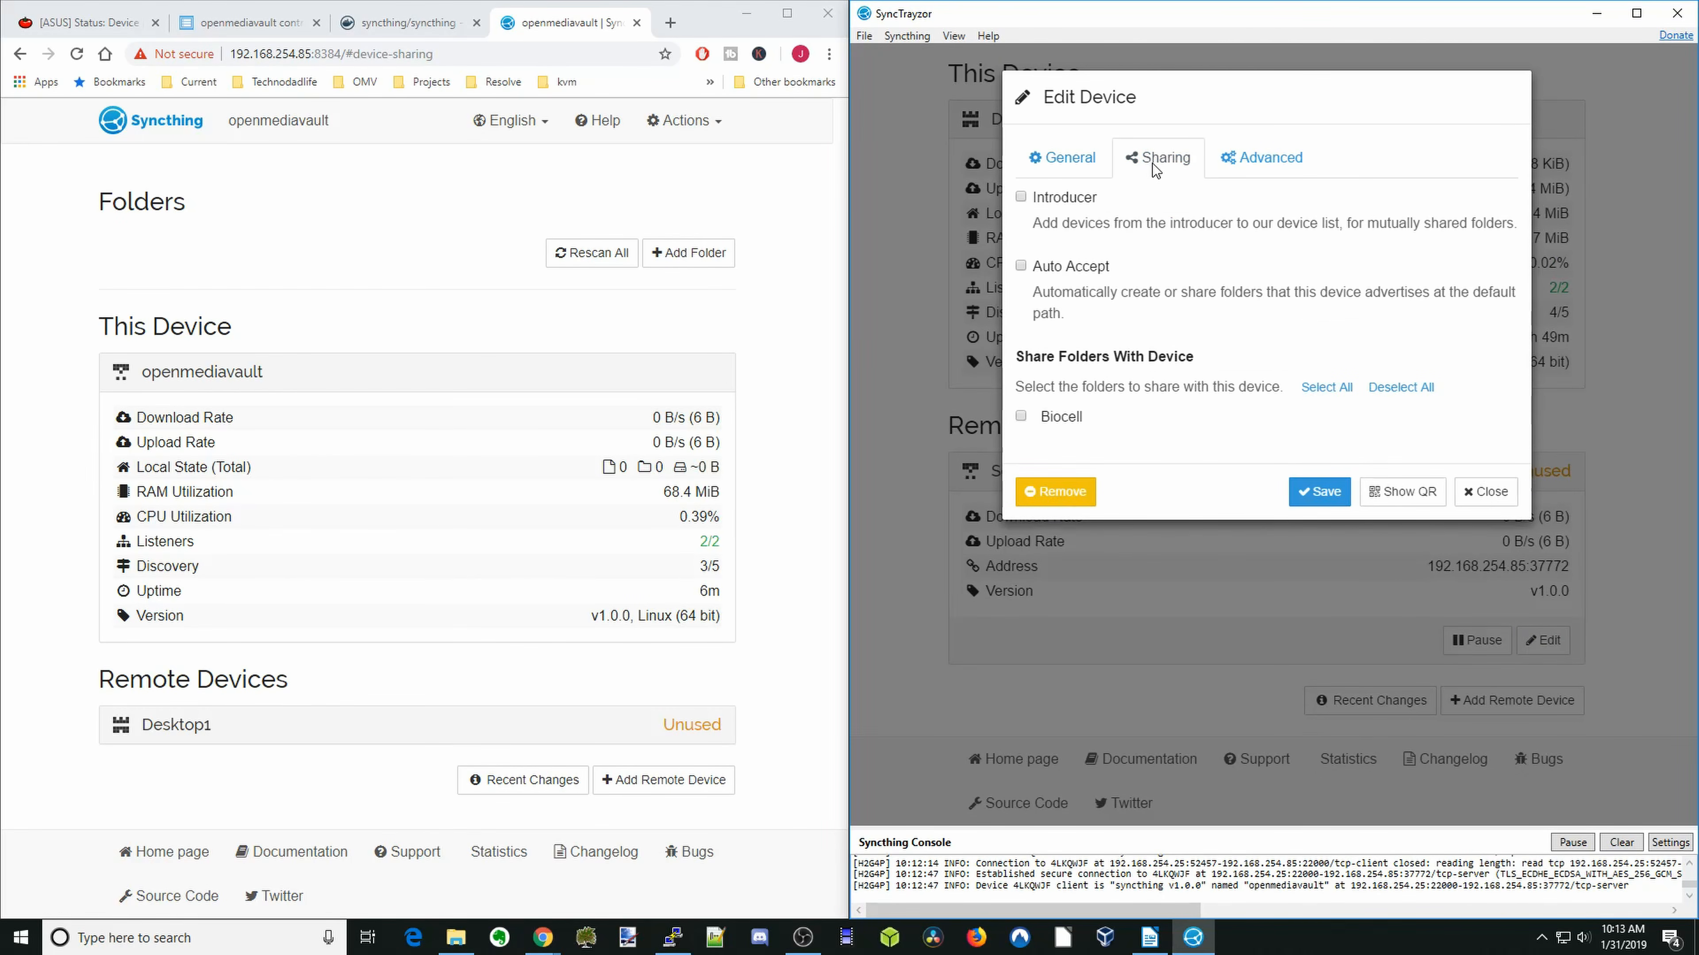
{"action": "left_click", "coordinate": [1022, 198]}
{"action": "left_click", "coordinate": [1021, 267]}
{"action": "left_click", "coordinate": [1021, 417]}
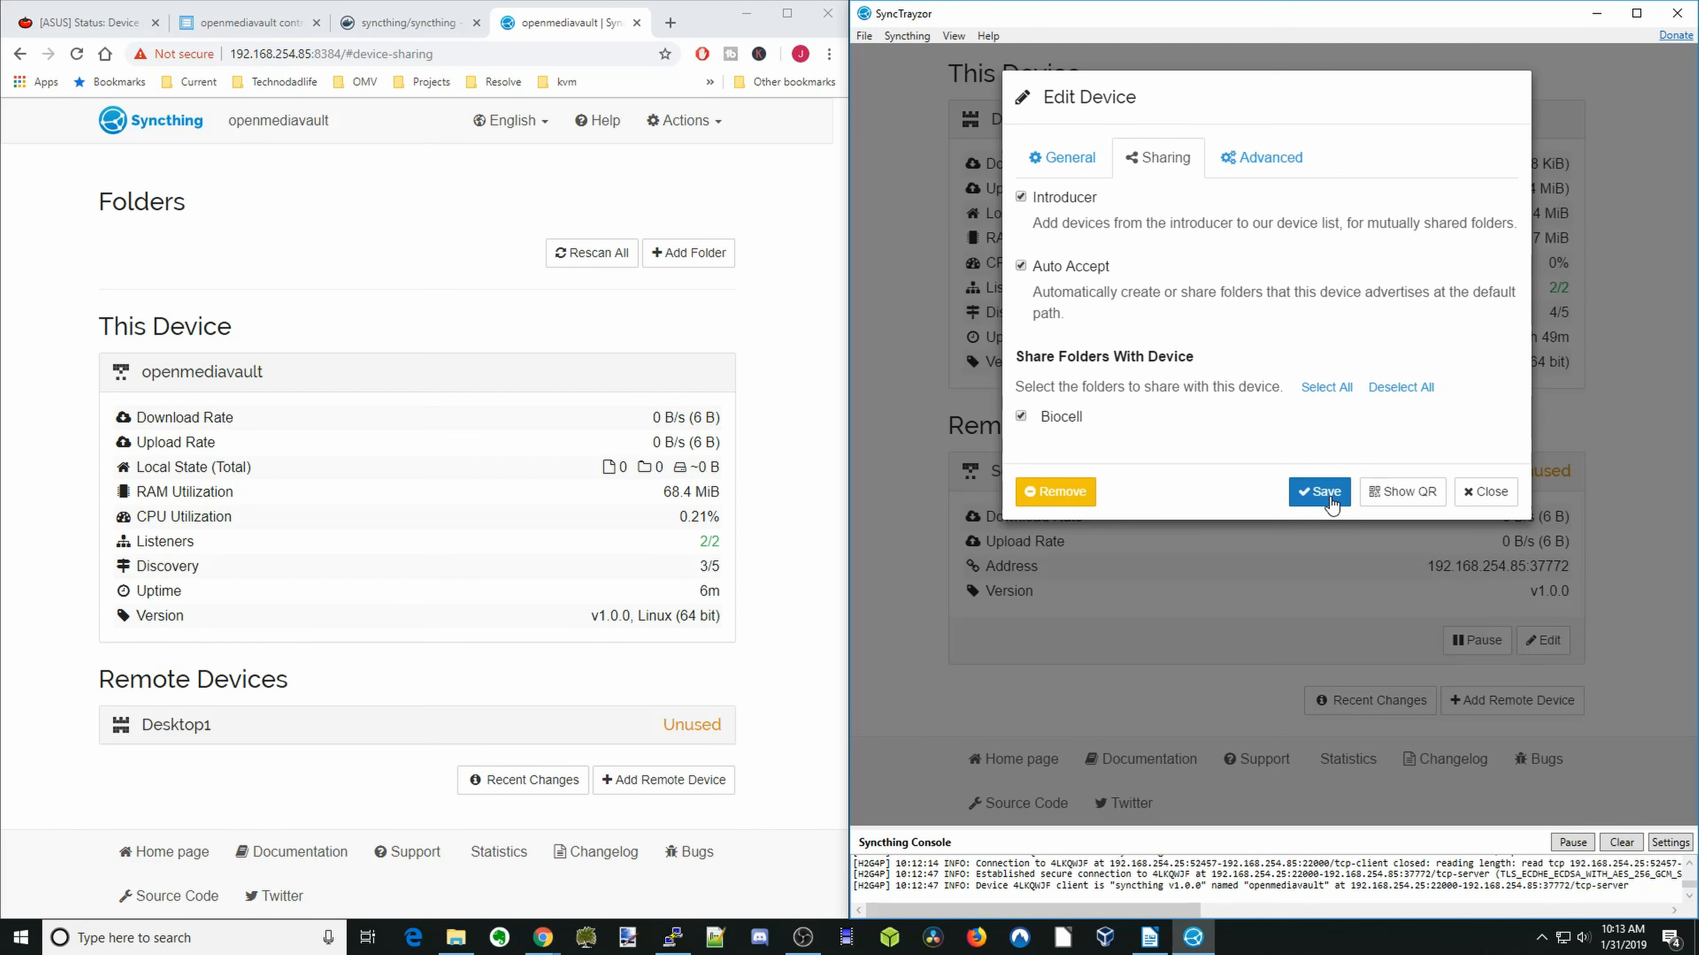
{"action": "left_click", "coordinate": [1332, 499]}
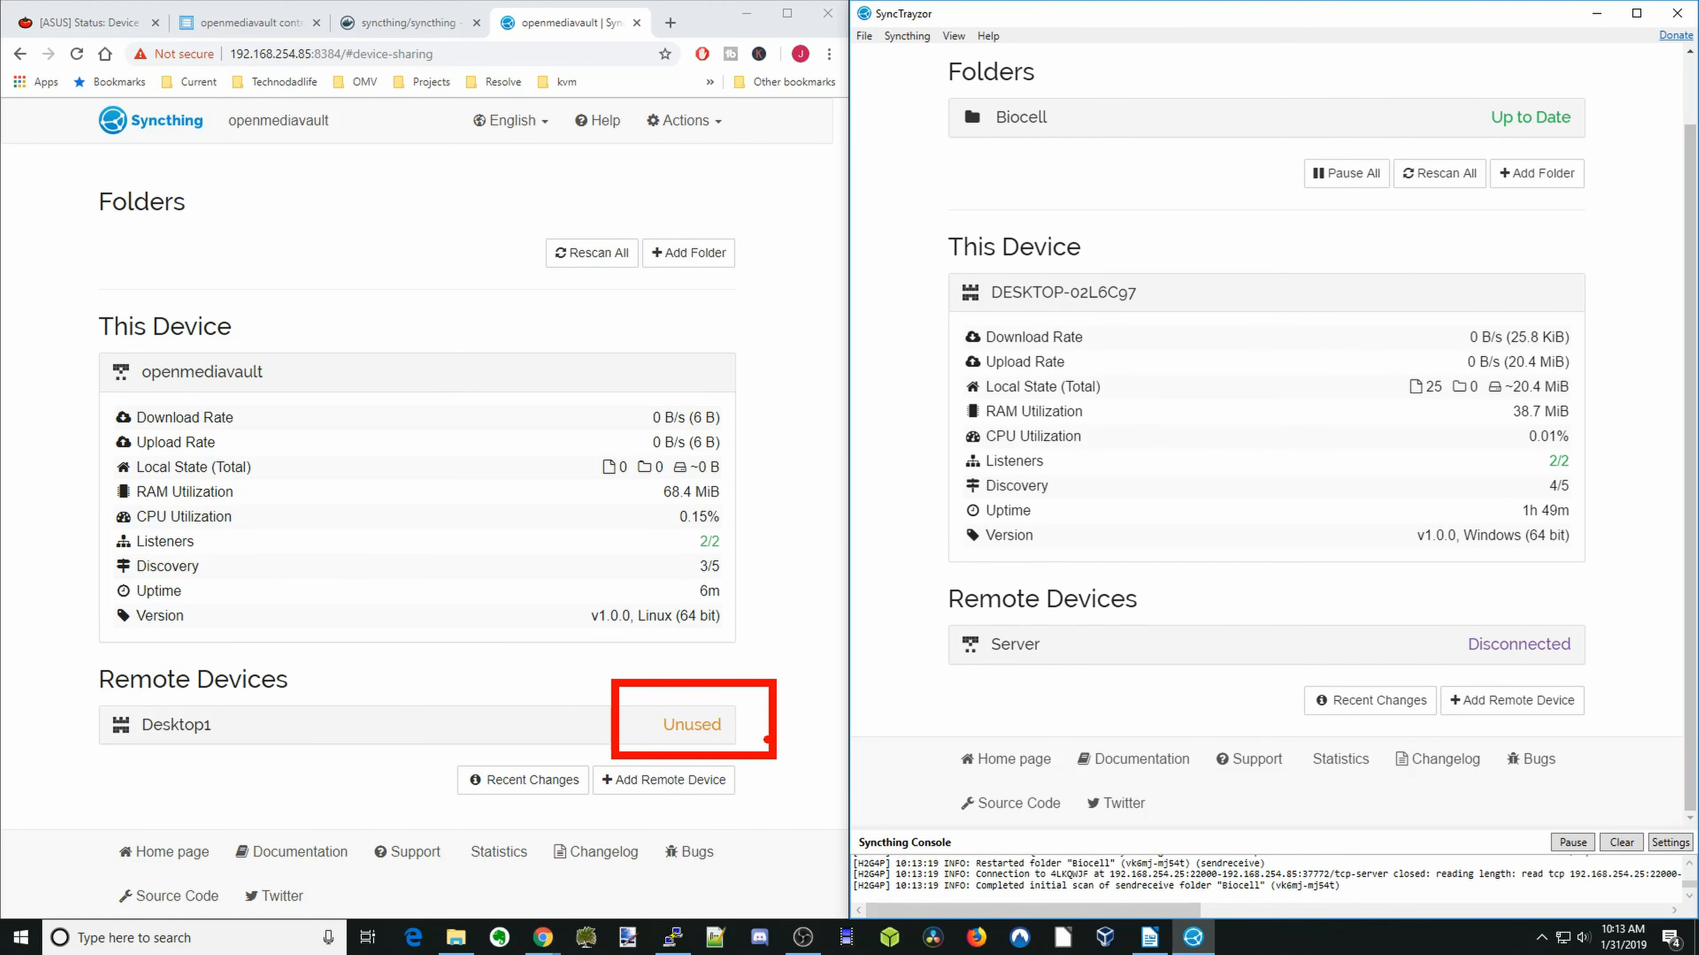
- Edit the Desktop1 device's sharing in the openmediavault Syncthing: enable Introducer and Auto Accept, and save
{"action": "left_click", "coordinate": [739, 733]}
{"action": "scroll", "coordinate": [687, 705], "scroll_direction": "down", "scroll_amount": 3}
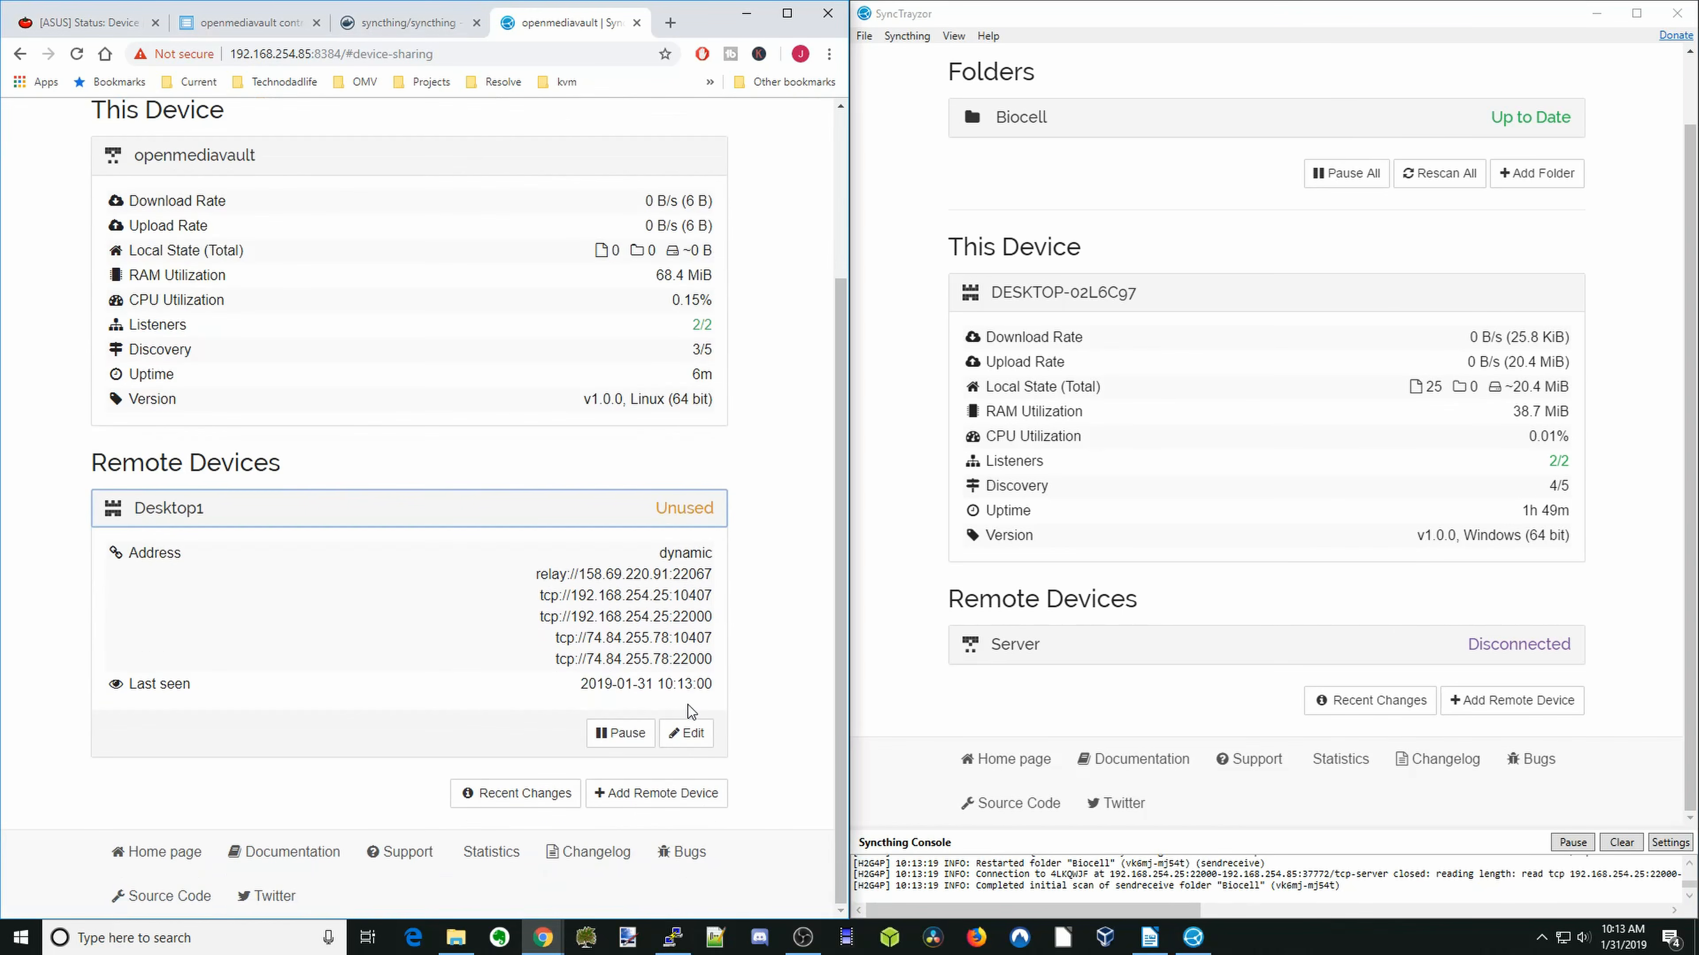
{"action": "left_click", "coordinate": [689, 733]}
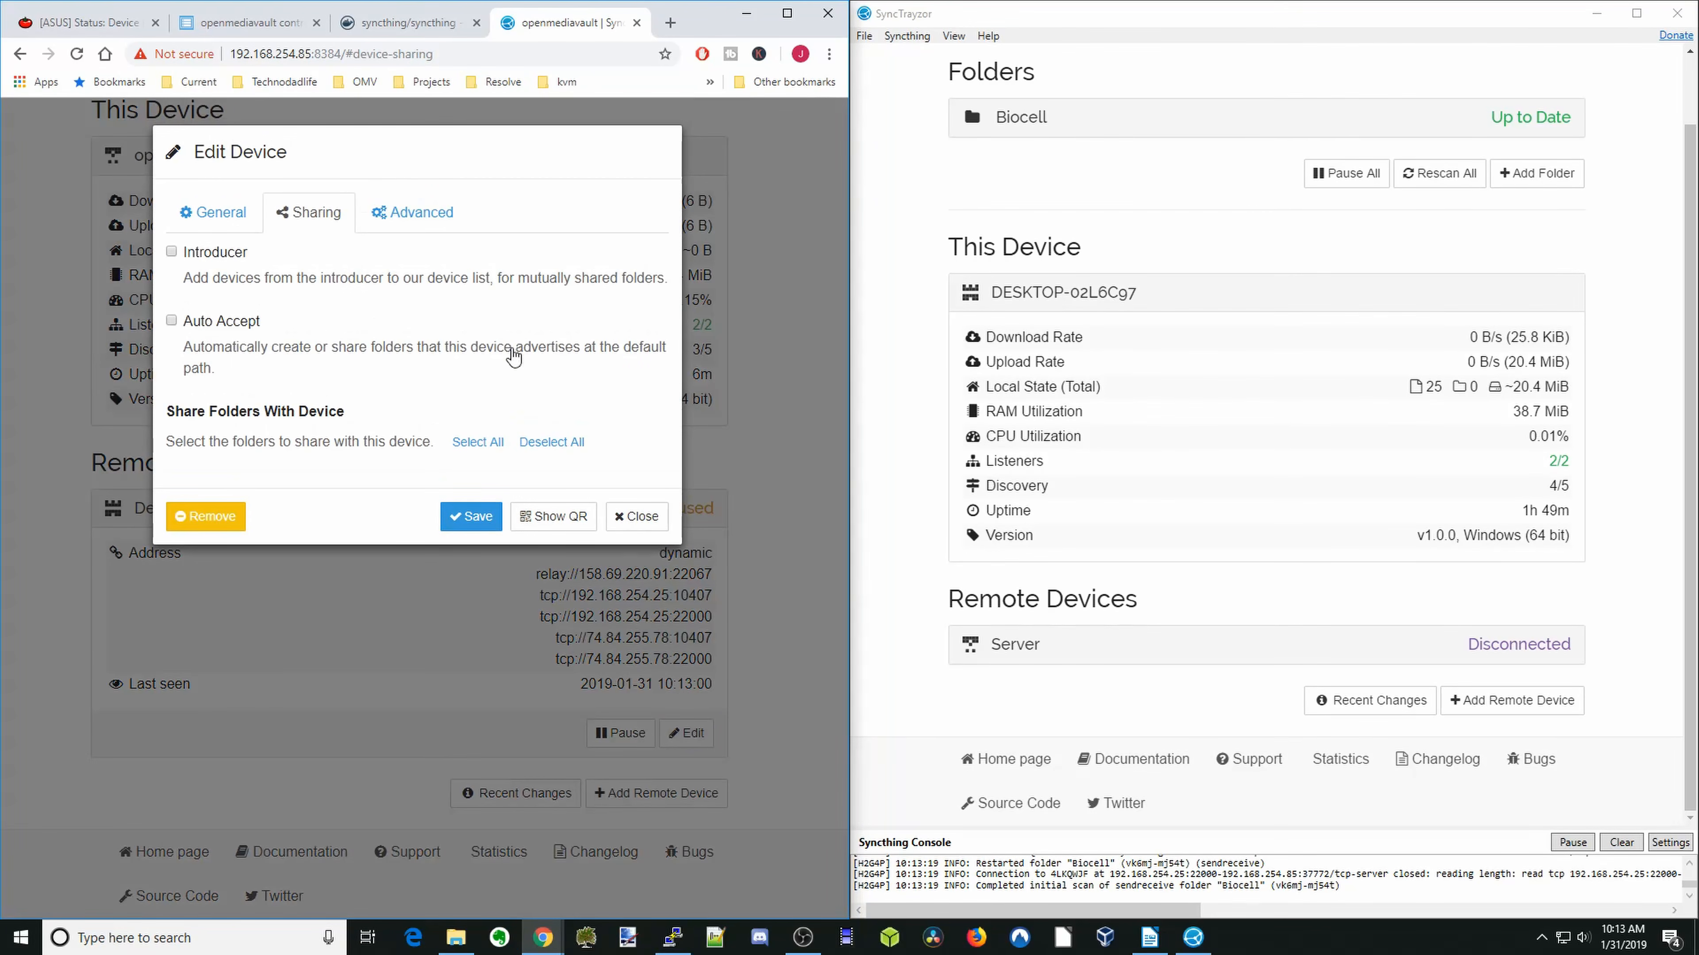
{"action": "left_click", "coordinate": [171, 251]}
{"action": "left_click", "coordinate": [172, 321]}
{"action": "left_click", "coordinate": [471, 518]}
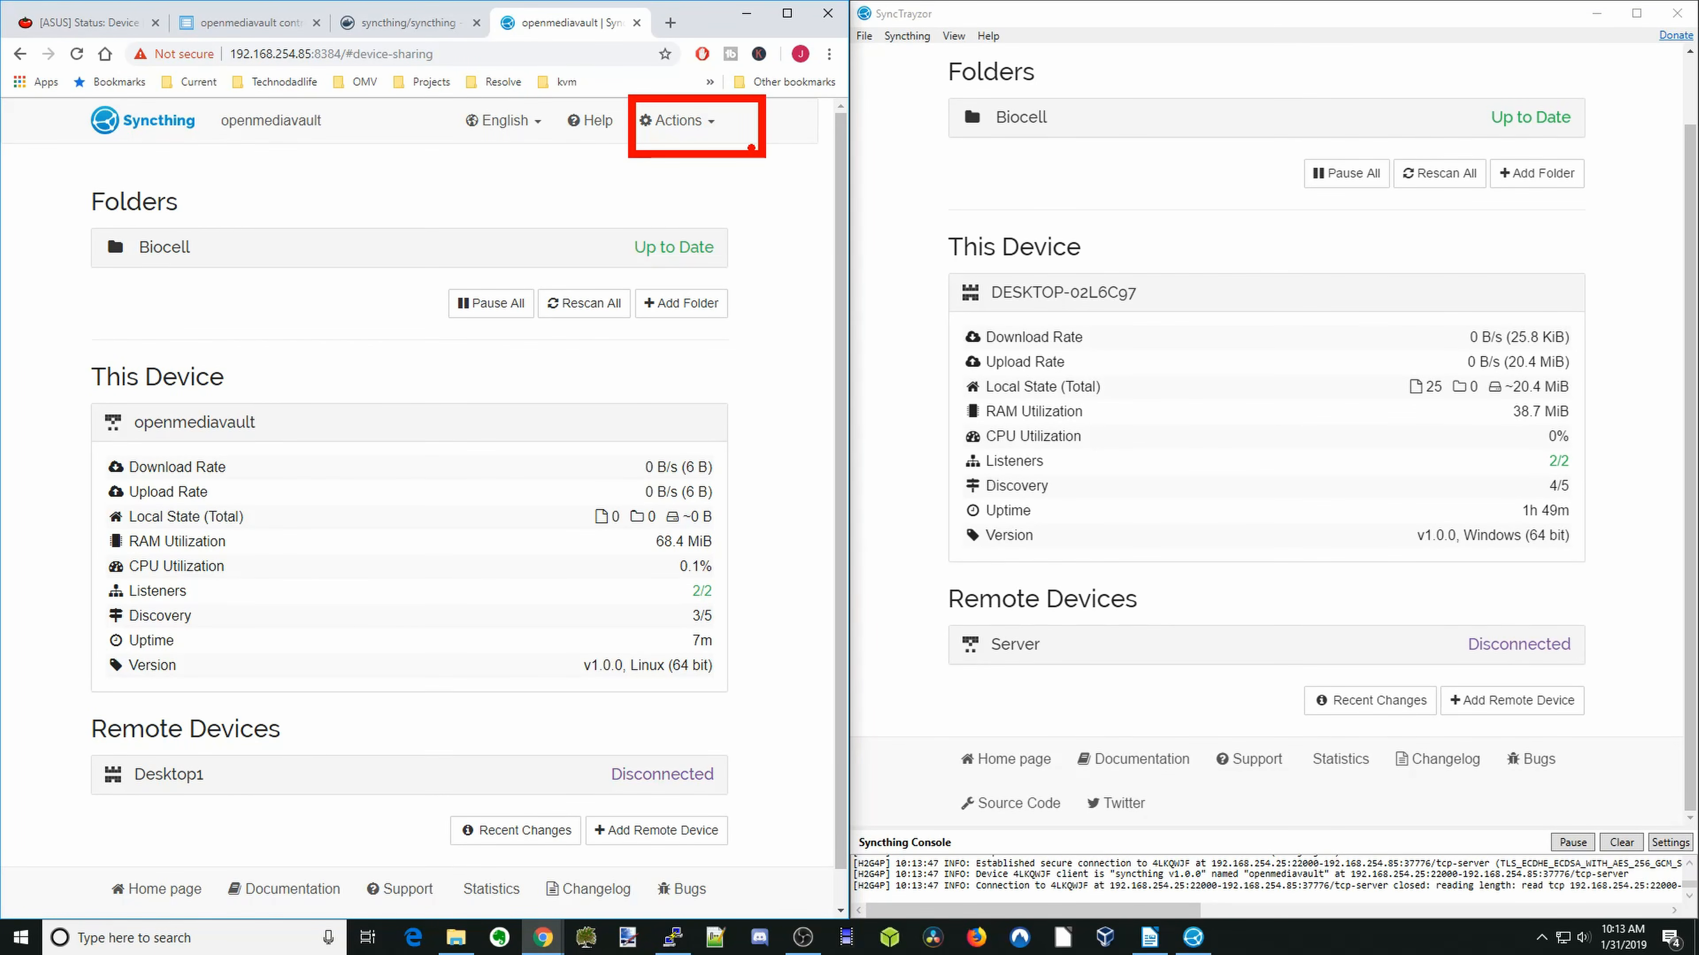
- Restart the Syncthing service on openmediavault from its web interface
{"action": "left_click", "coordinate": [686, 124]}
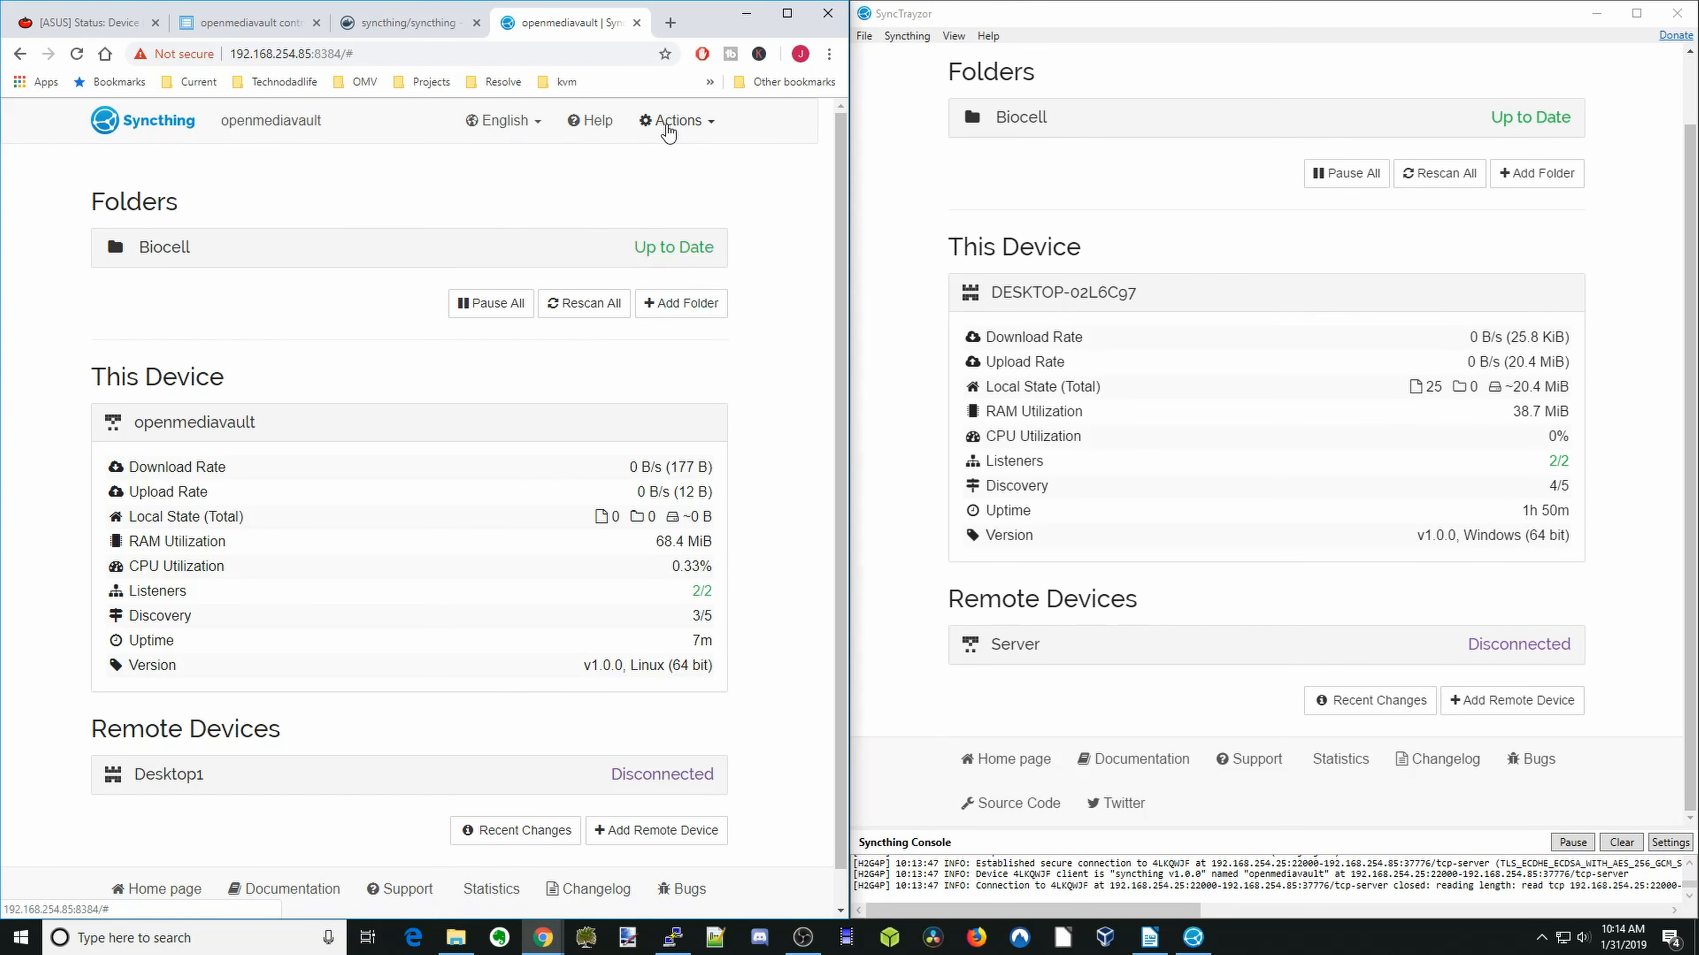
{"action": "left_click", "coordinate": [667, 125]}
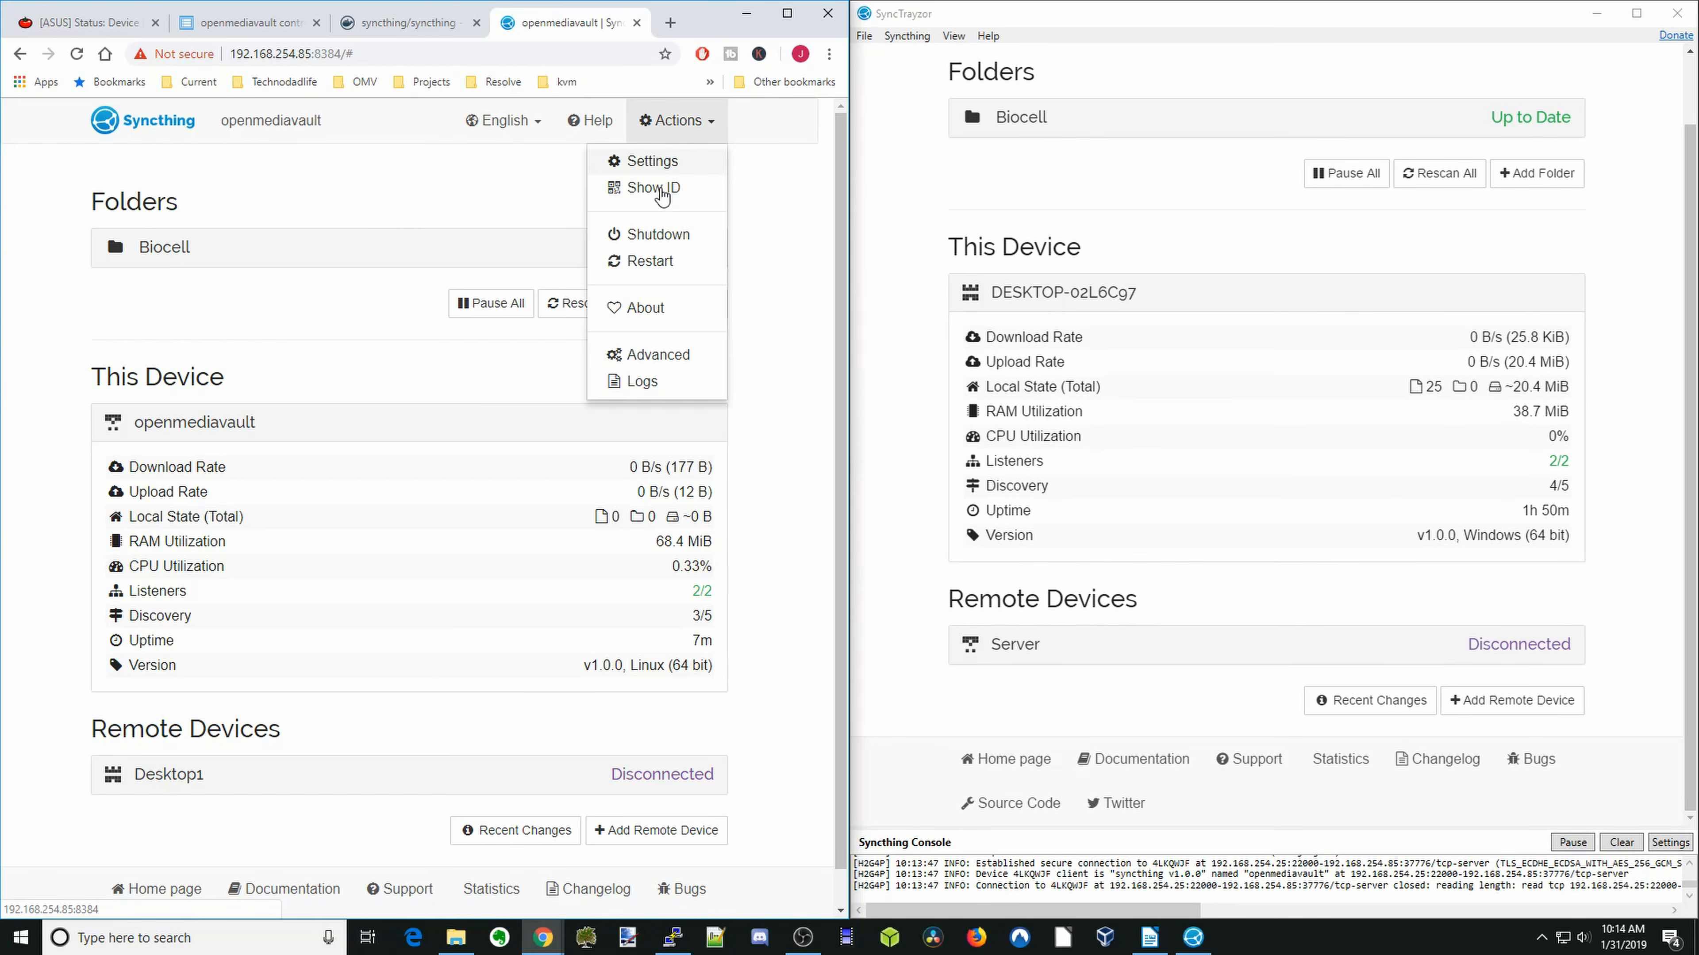
{"action": "left_click", "coordinate": [655, 262]}
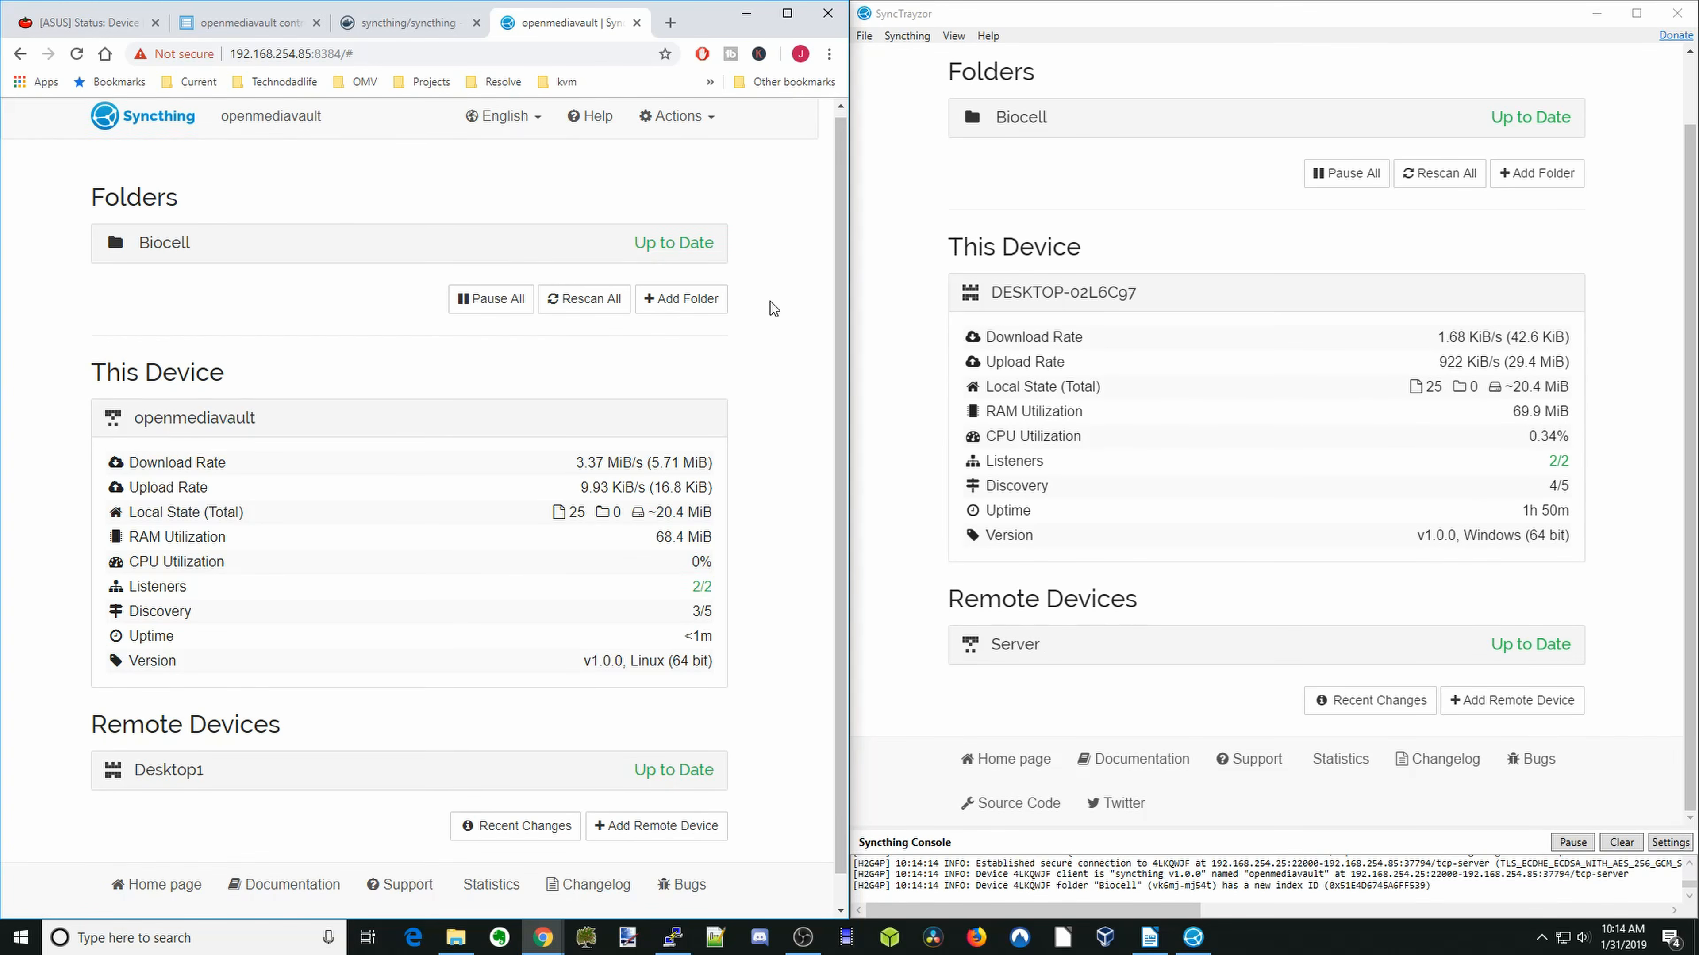
- Check the sync status on both devices and expand the Biocell folder's details in SyncTrayzor
{"action": "scroll", "coordinate": [770, 301], "scroll_direction": "down", "scroll_amount": 1}
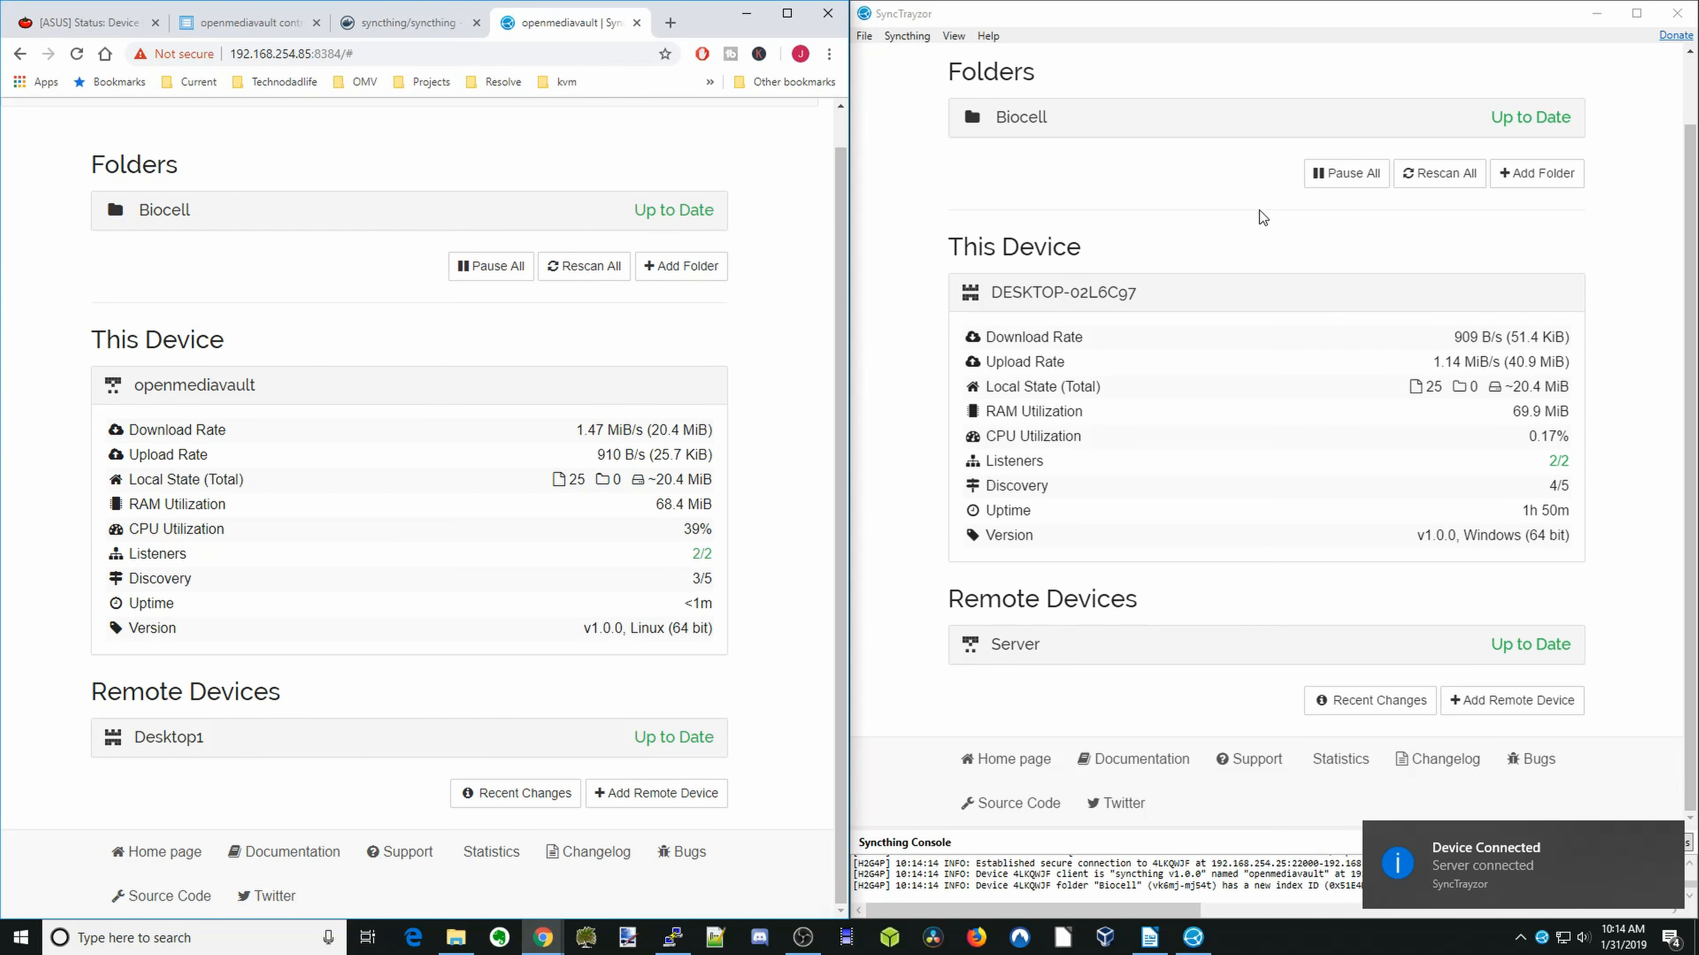
{"action": "left_click", "coordinate": [1539, 127]}
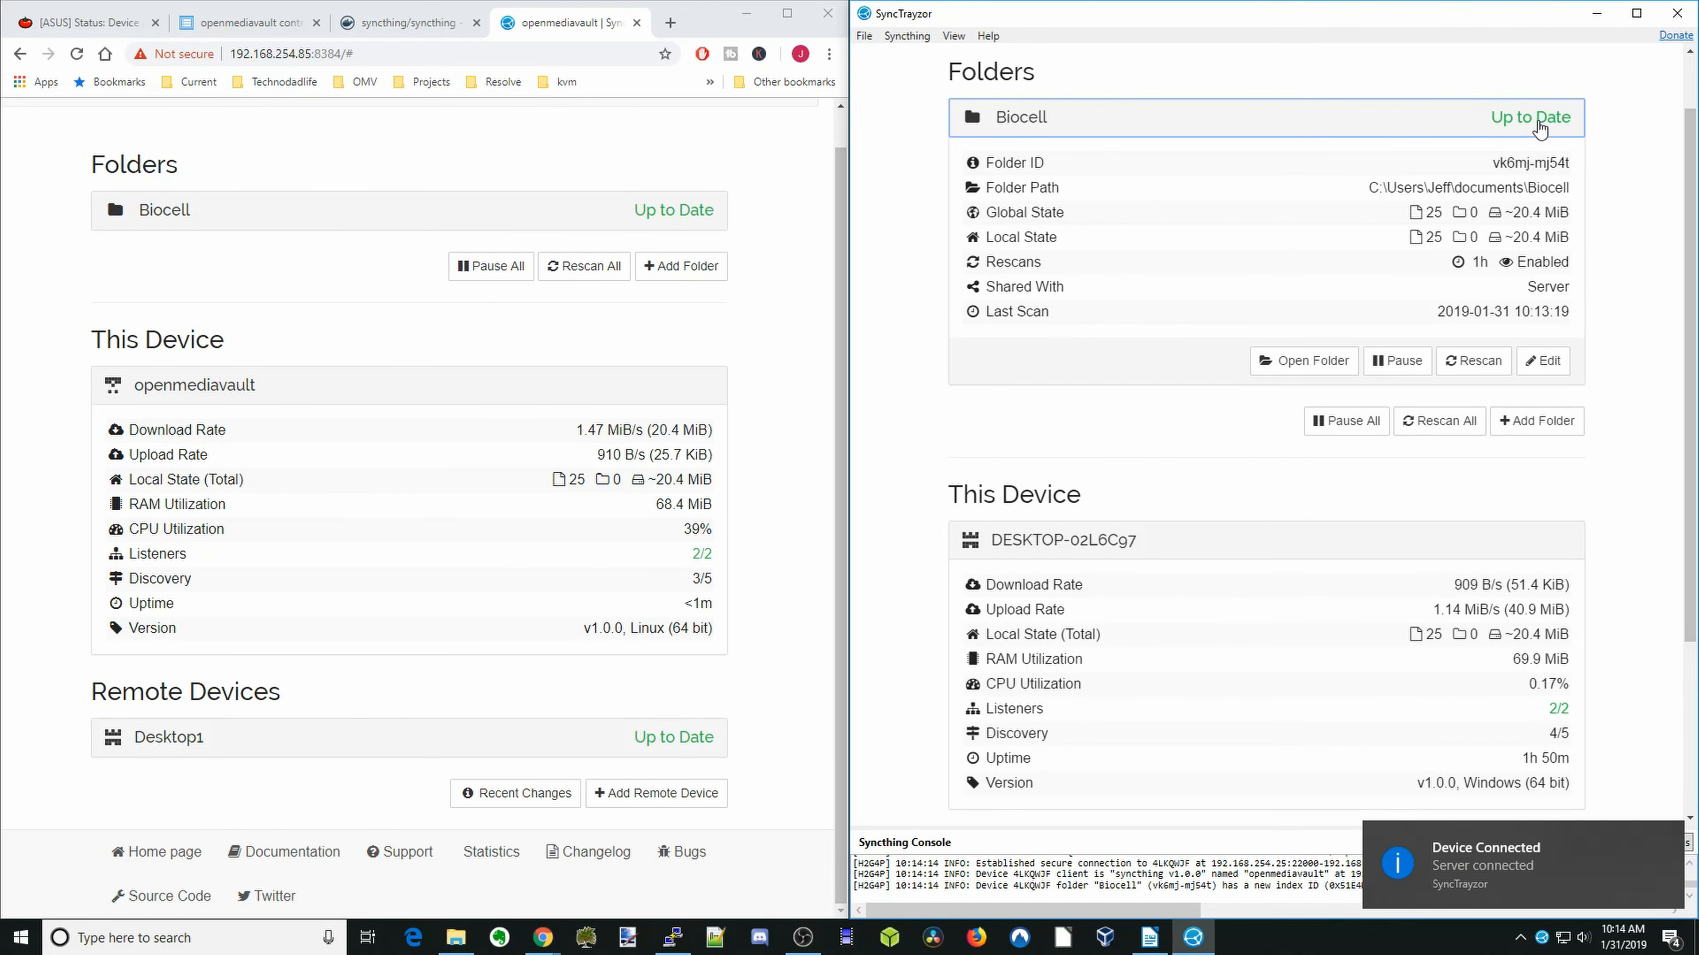
- Inspect the desktop's Biocell folder files from SyncTrayzor, and check the Biocell folder's details in the openmediavault Syncthing
{"action": "left_click", "coordinate": [1314, 366]}
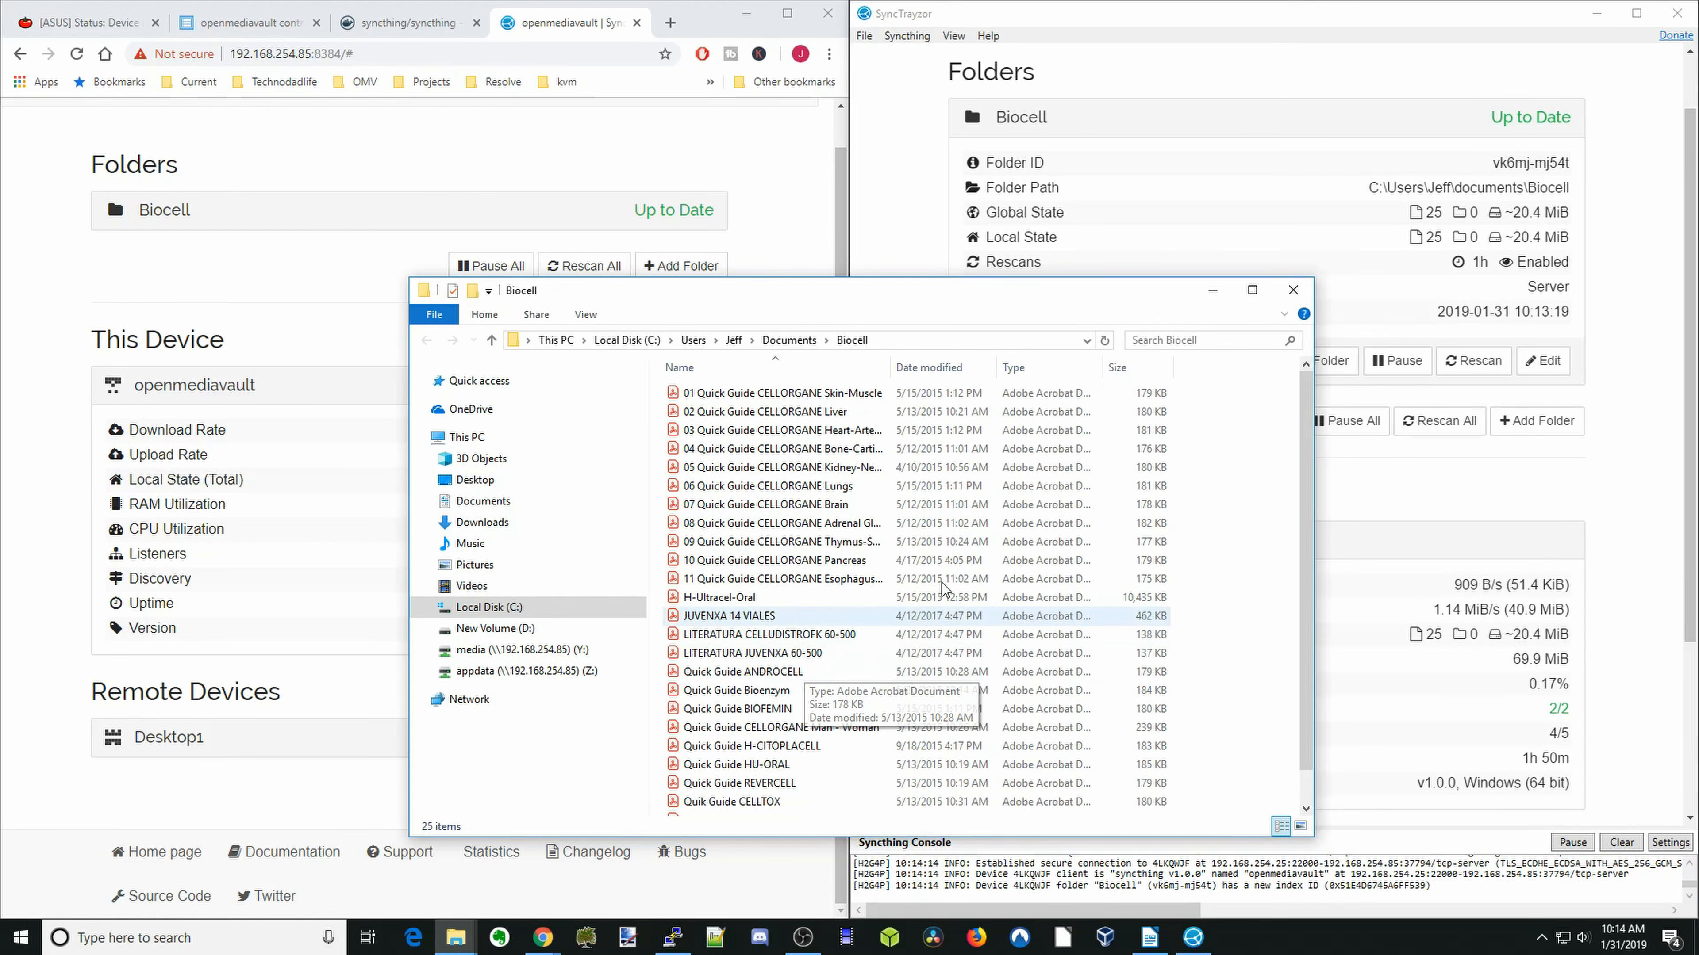
{"action": "left_click", "coordinate": [1298, 293]}
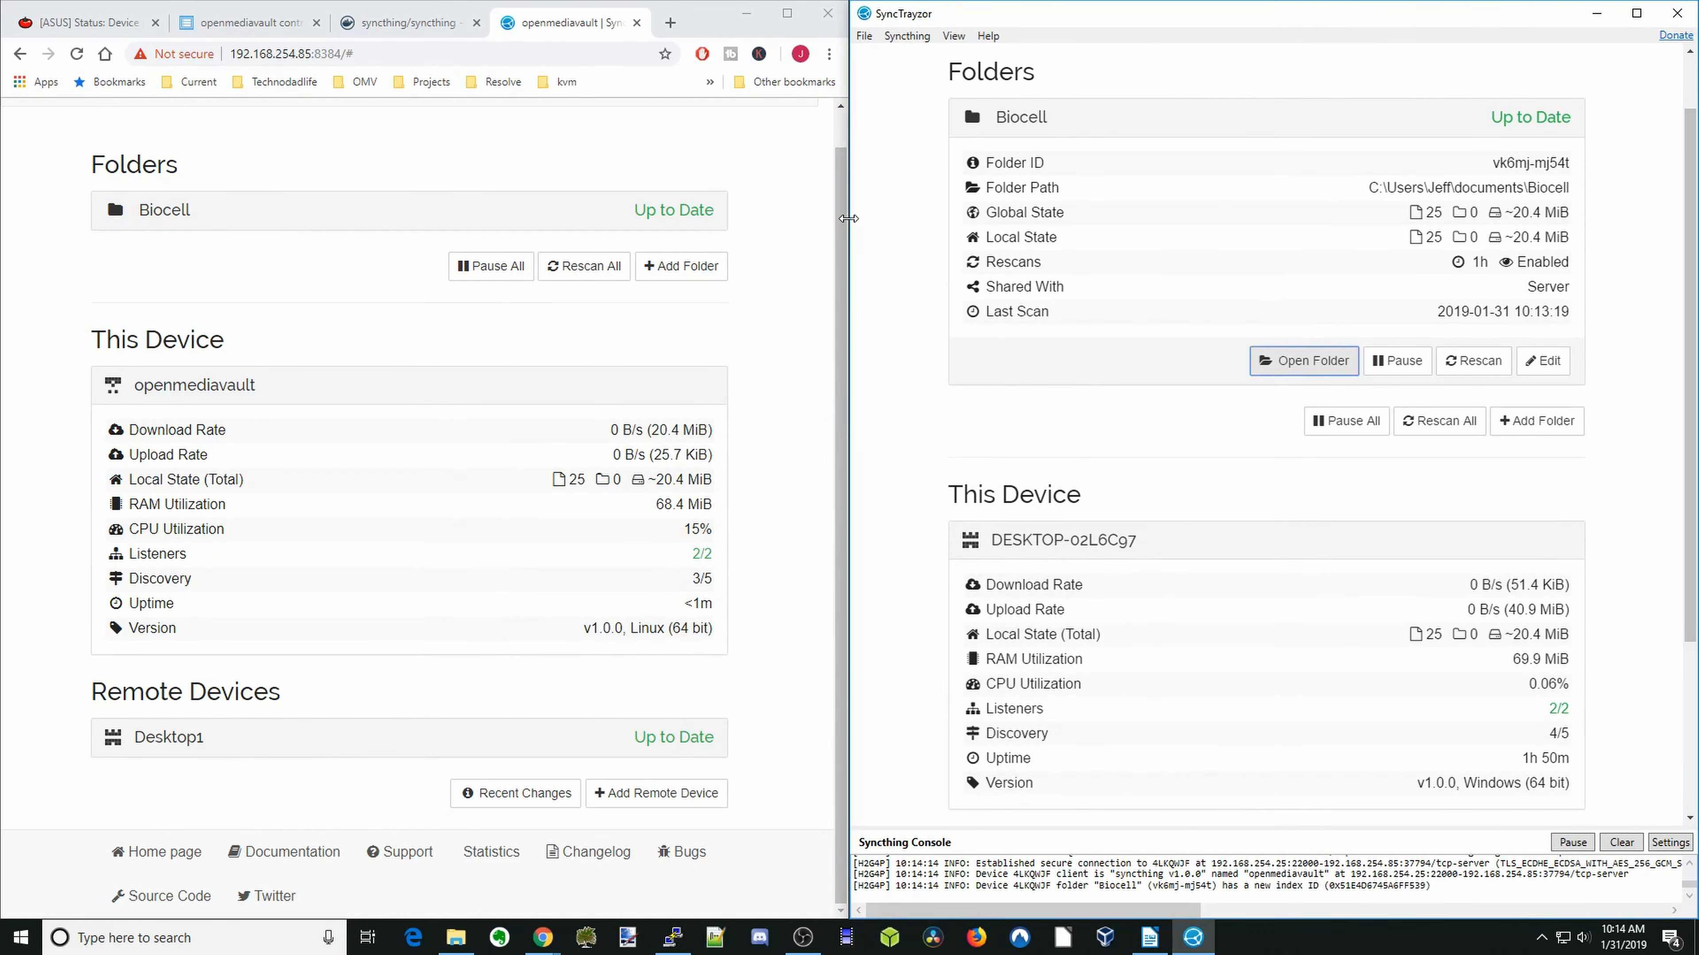
{"action": "left_click", "coordinate": [668, 226]}
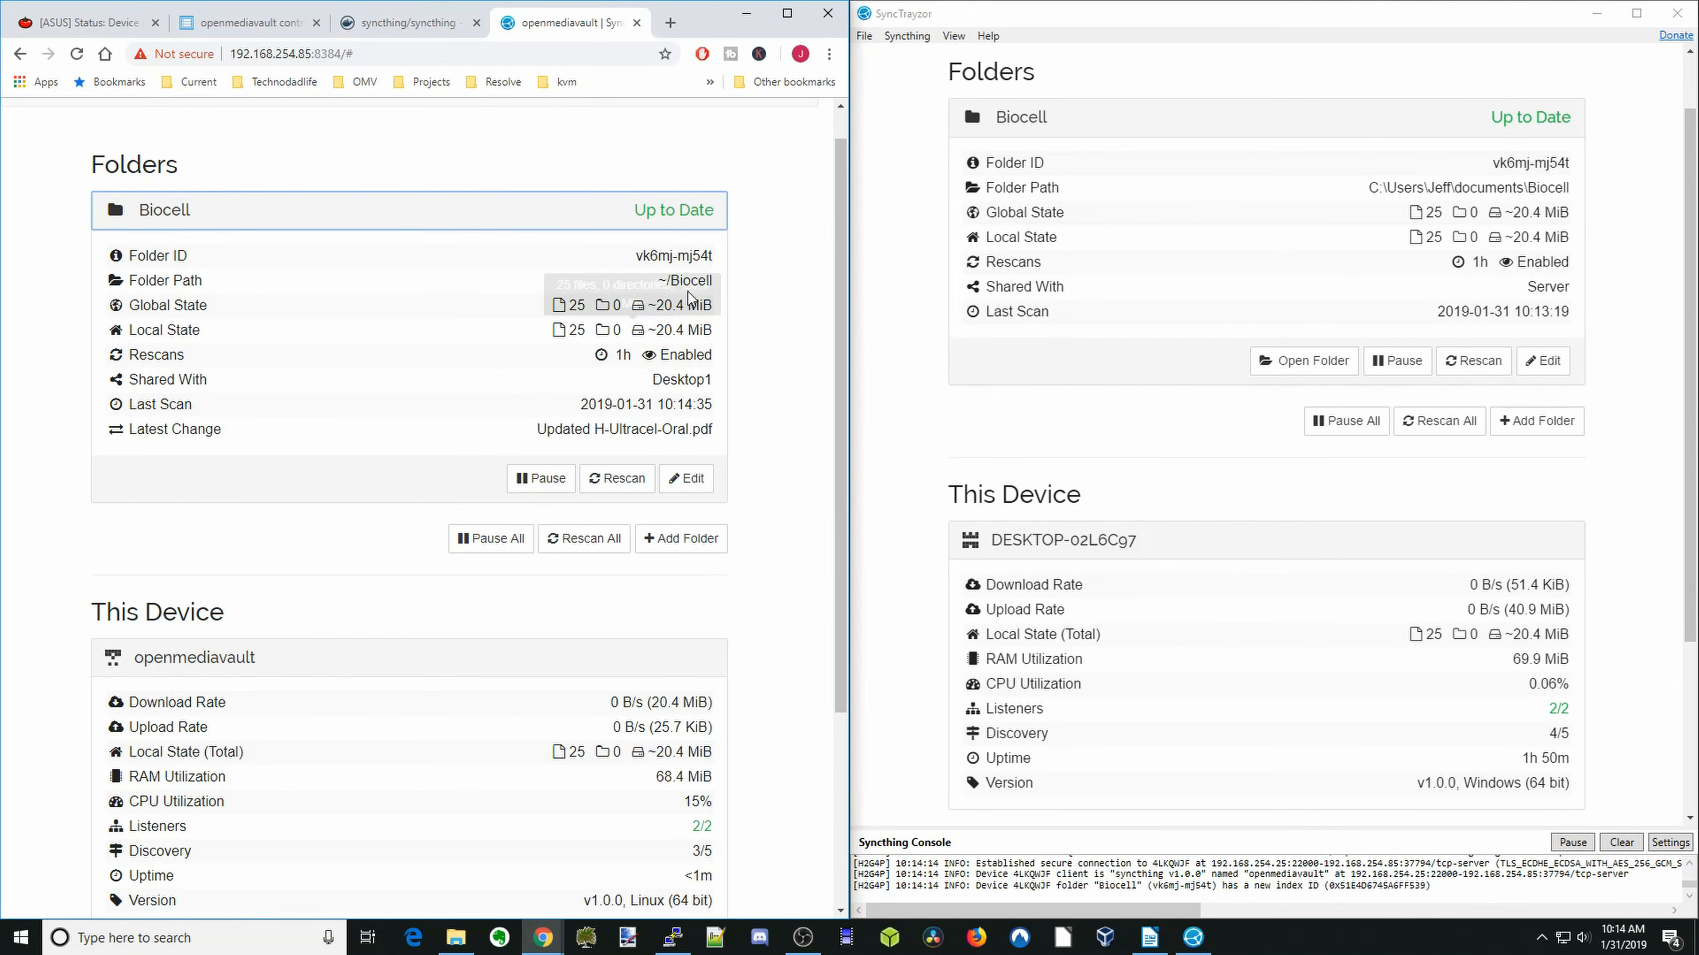
{"action": "left_click", "coordinate": [694, 218]}
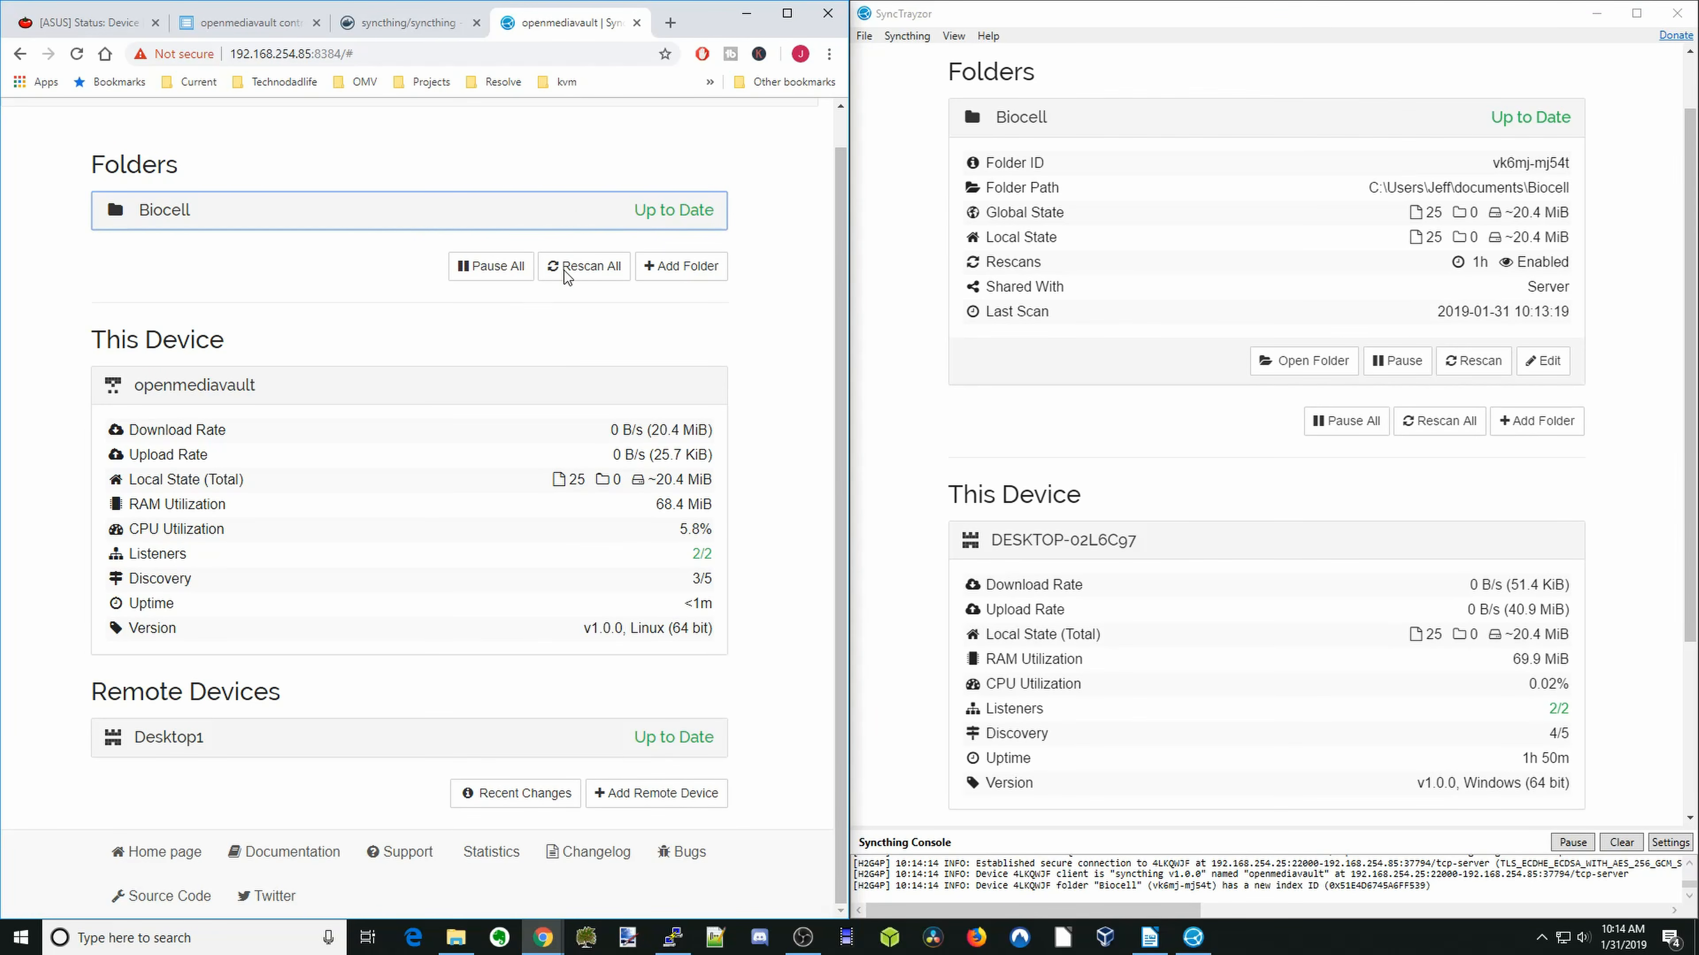
- Switch to File Explorer, inspect the synced files in the Biocell folder on the server's media share, and minimize the window
{"action": "left_click", "coordinate": [457, 938]}
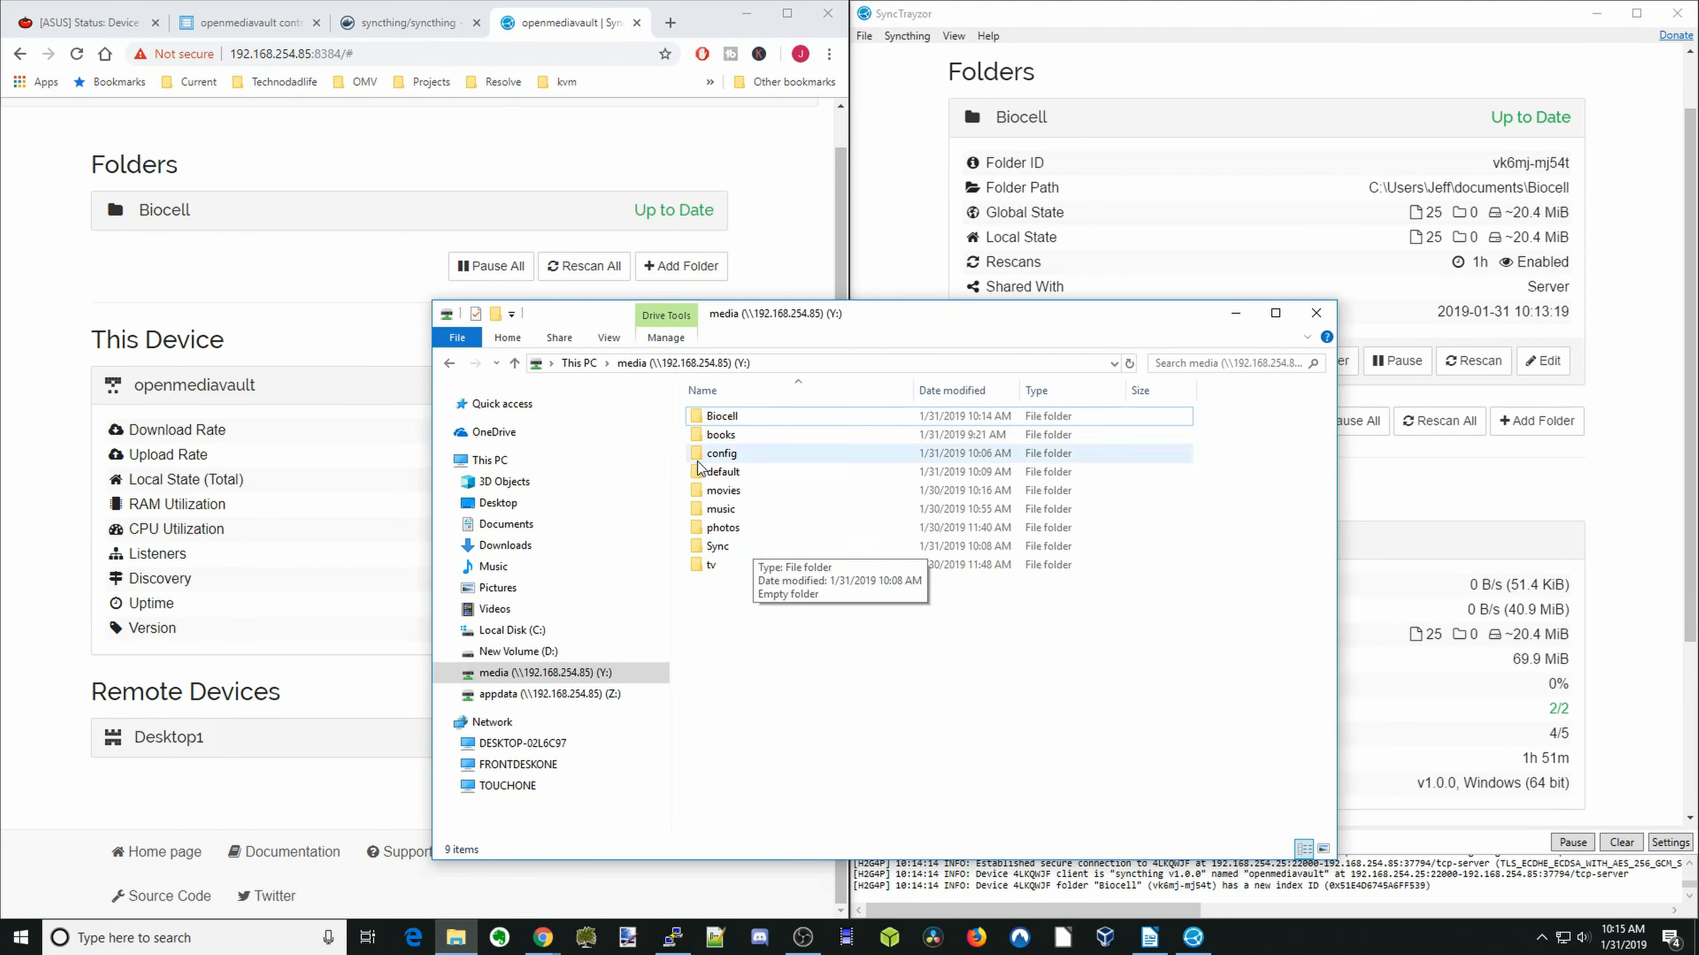
{"action": "double_click", "coordinate": [769, 422]}
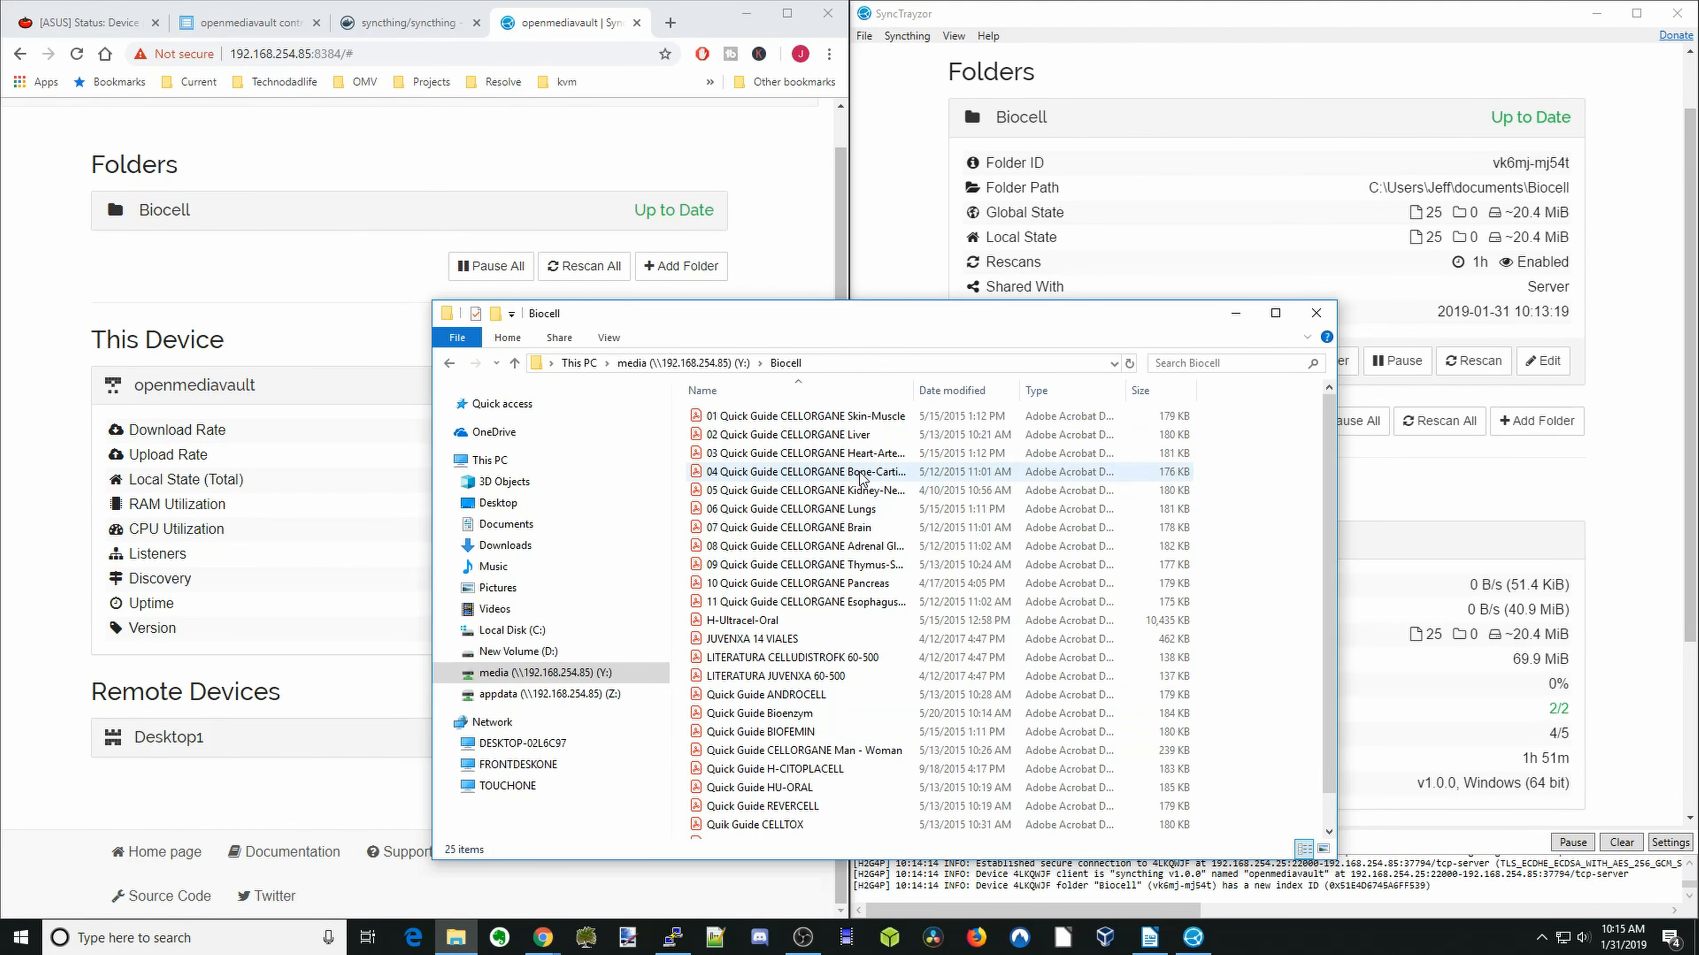
{"action": "left_click", "coordinate": [1235, 313]}
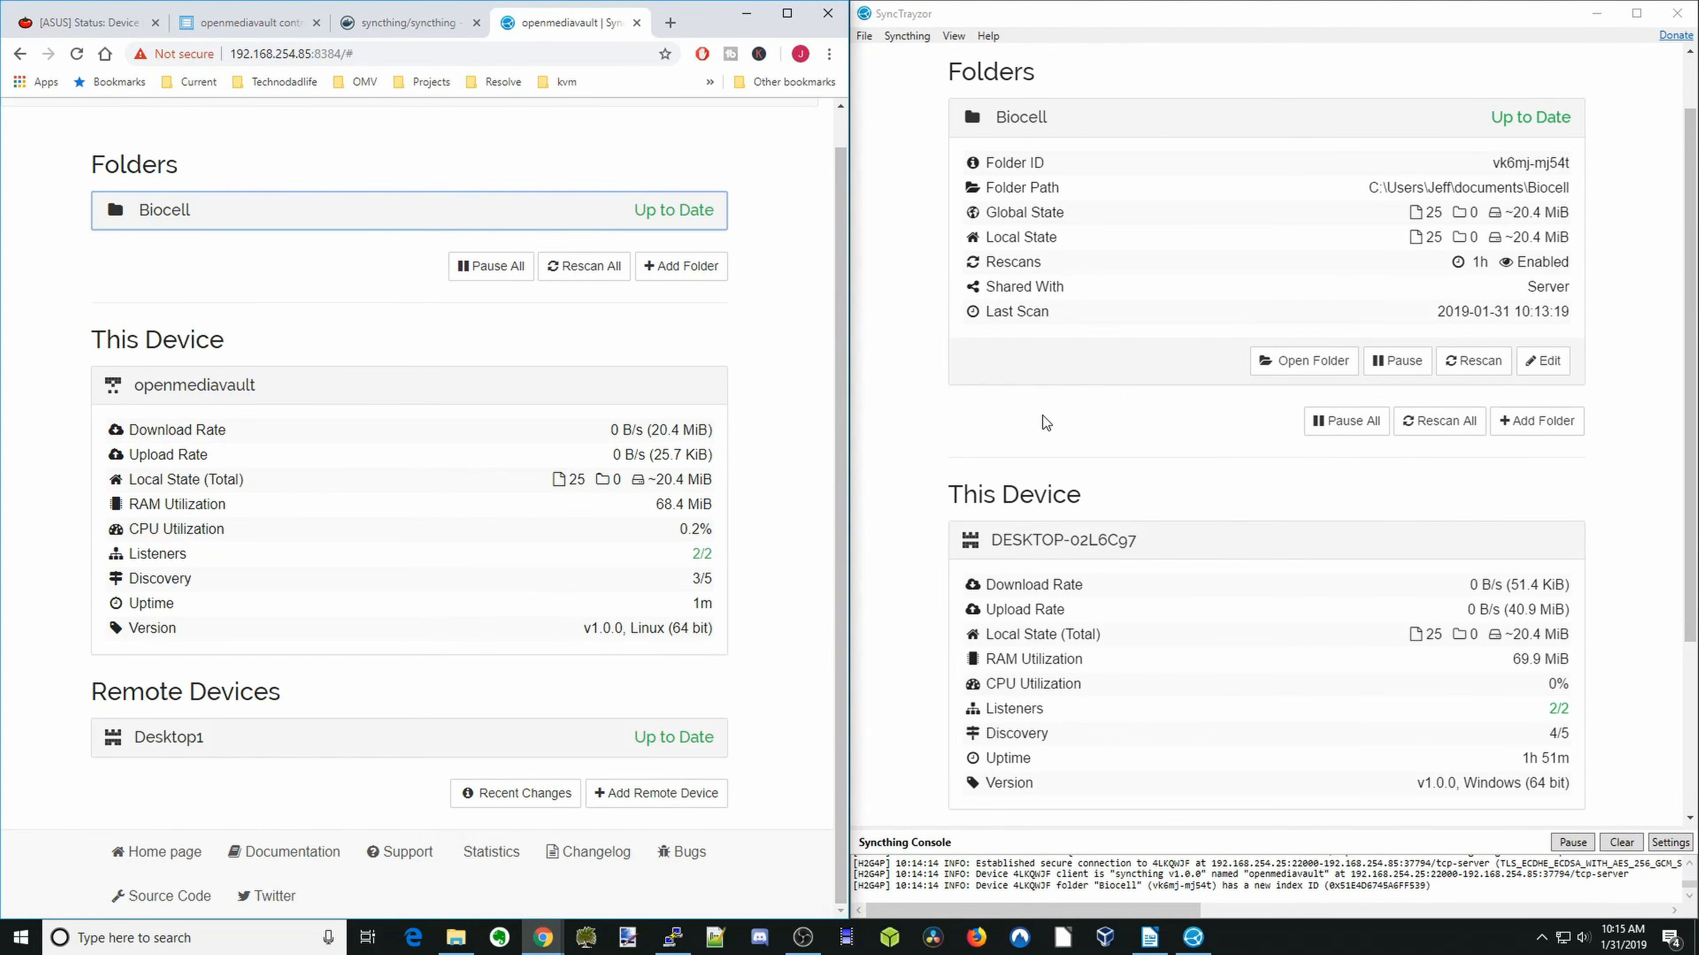